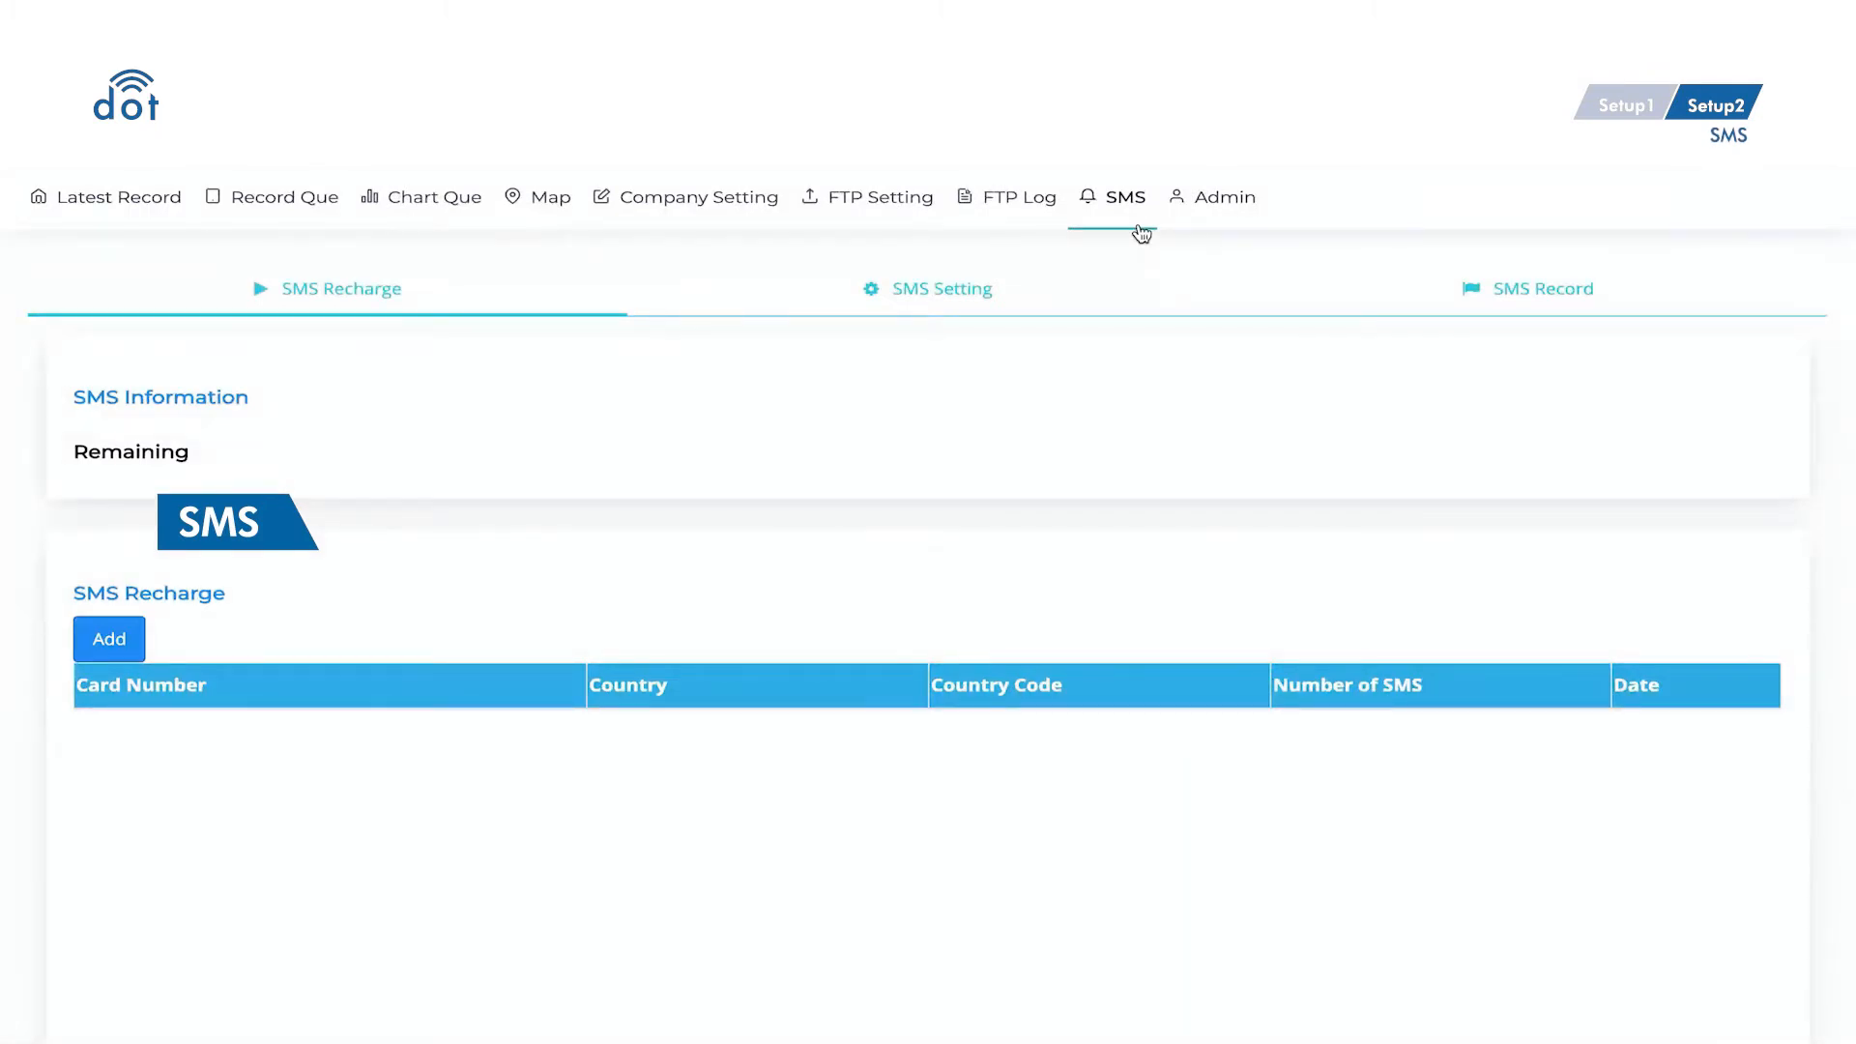
# - Recharge 5 Taiwan SMS credits using the recharge card's number and PIN, then go to SMS Setting
pyautogui.click(145, 638)
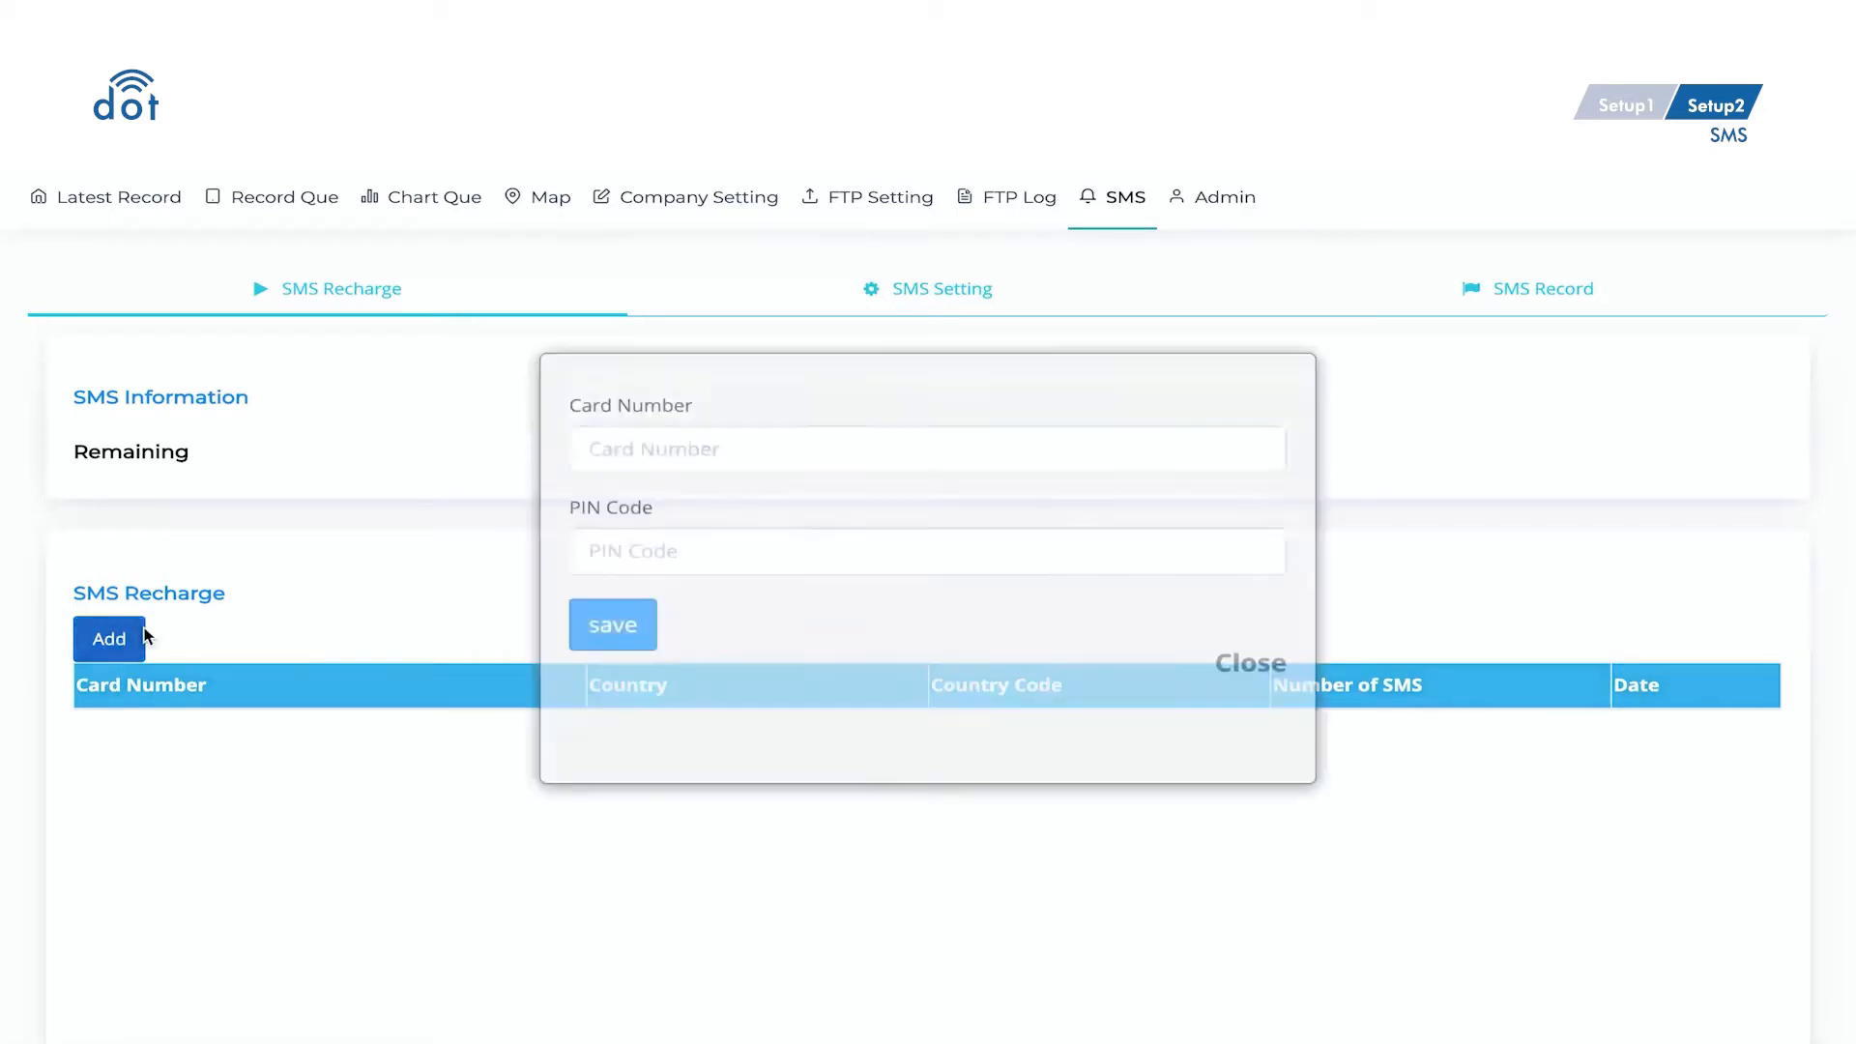
pyautogui.click(571, 460)
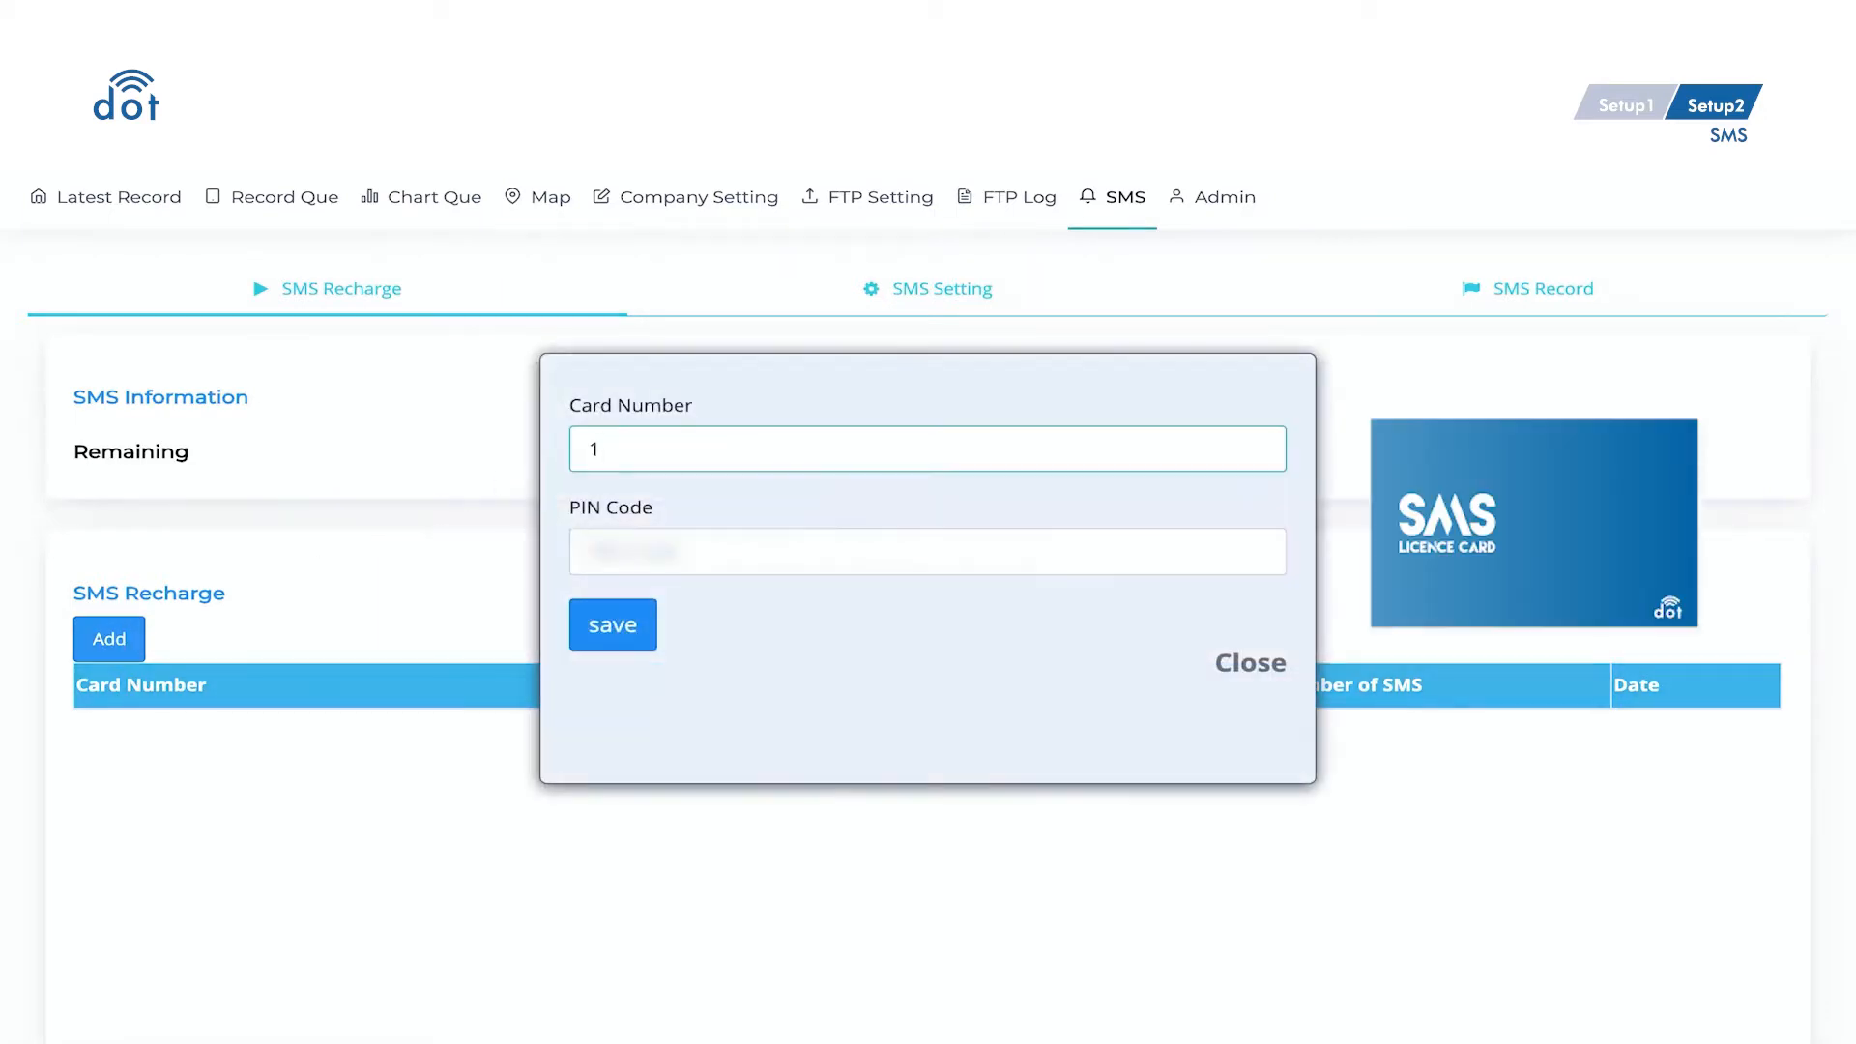
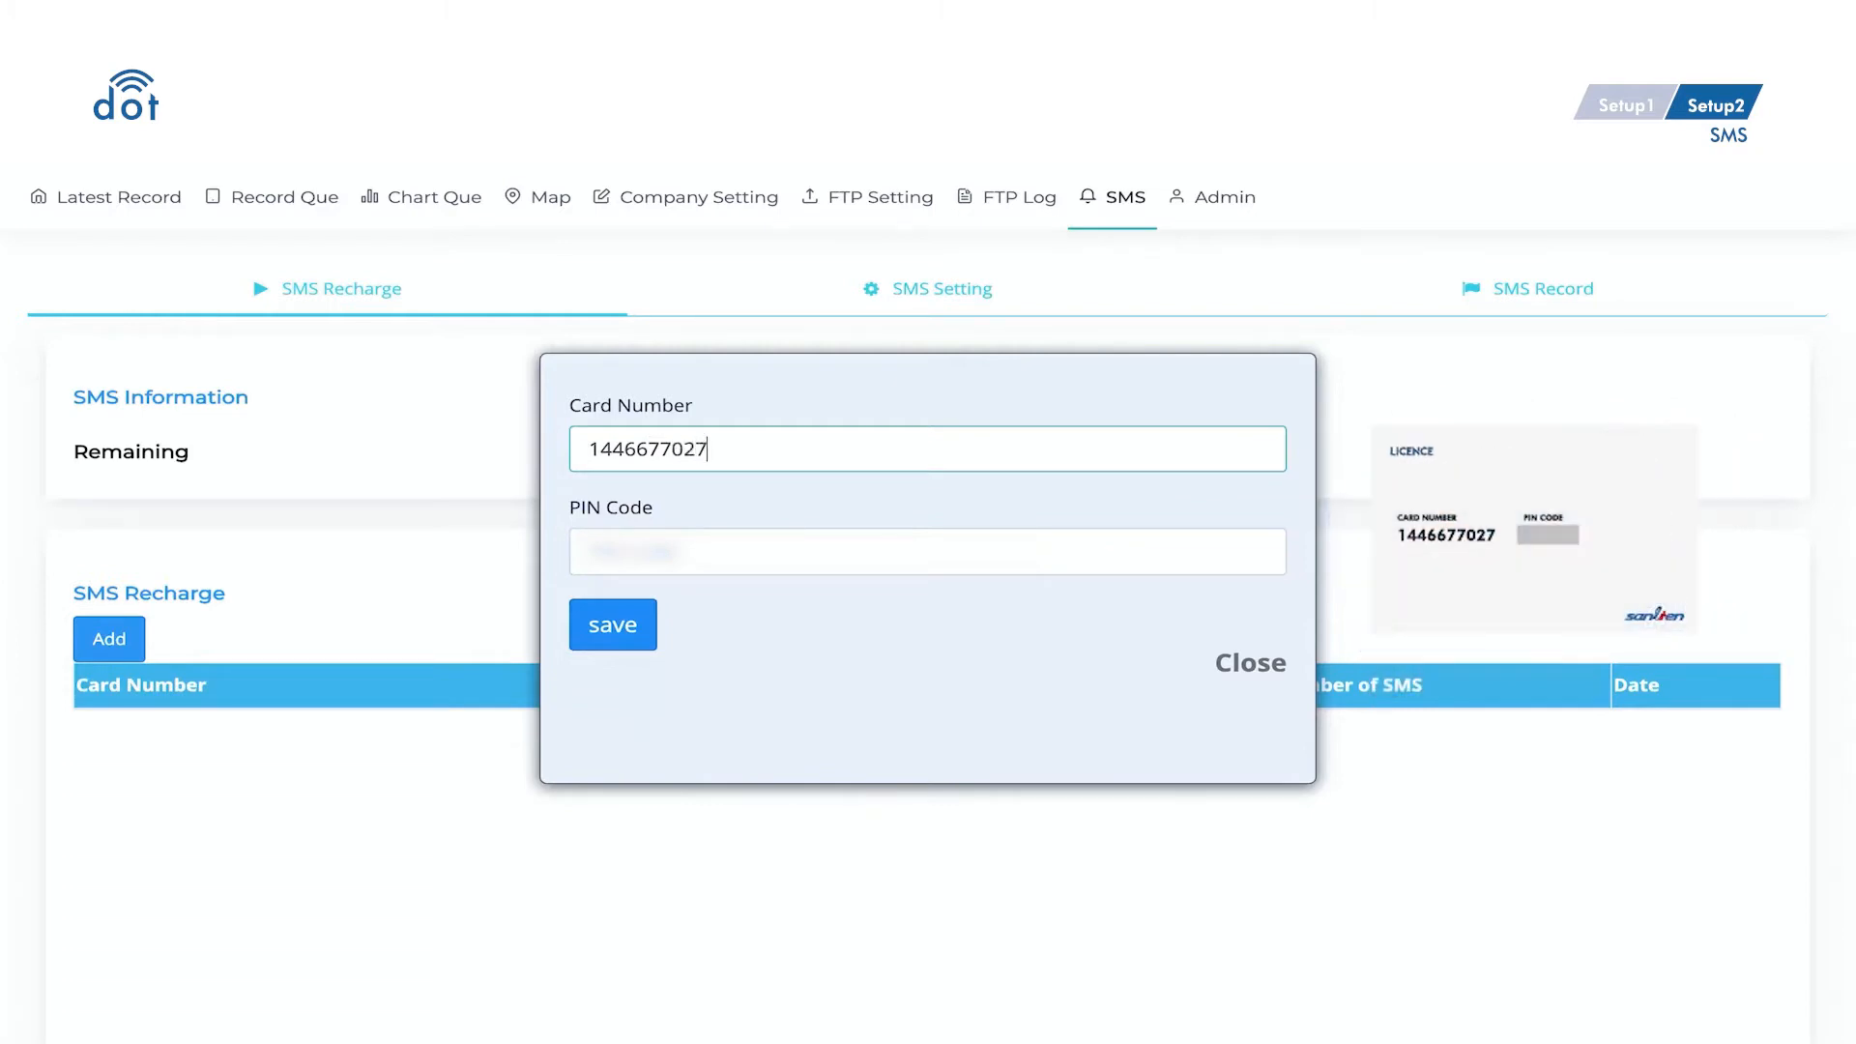
pyautogui.click(596, 532)
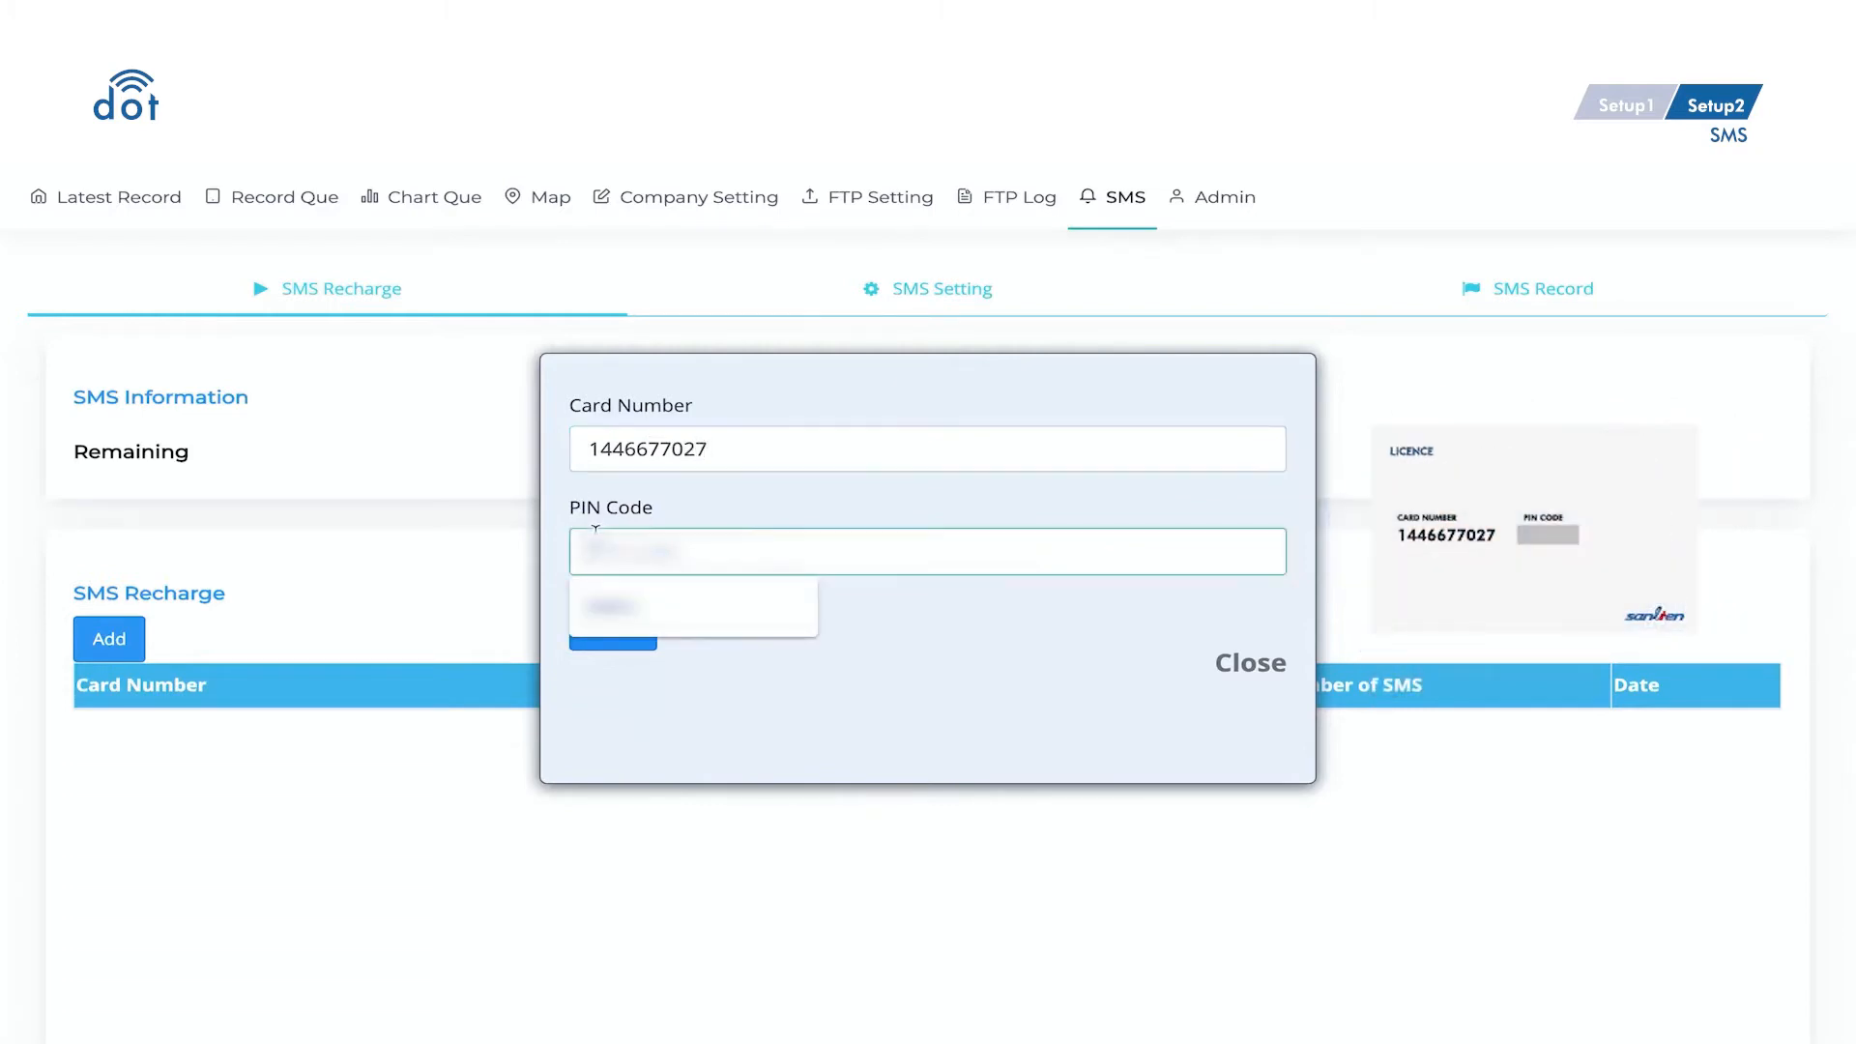
pyautogui.write('**')
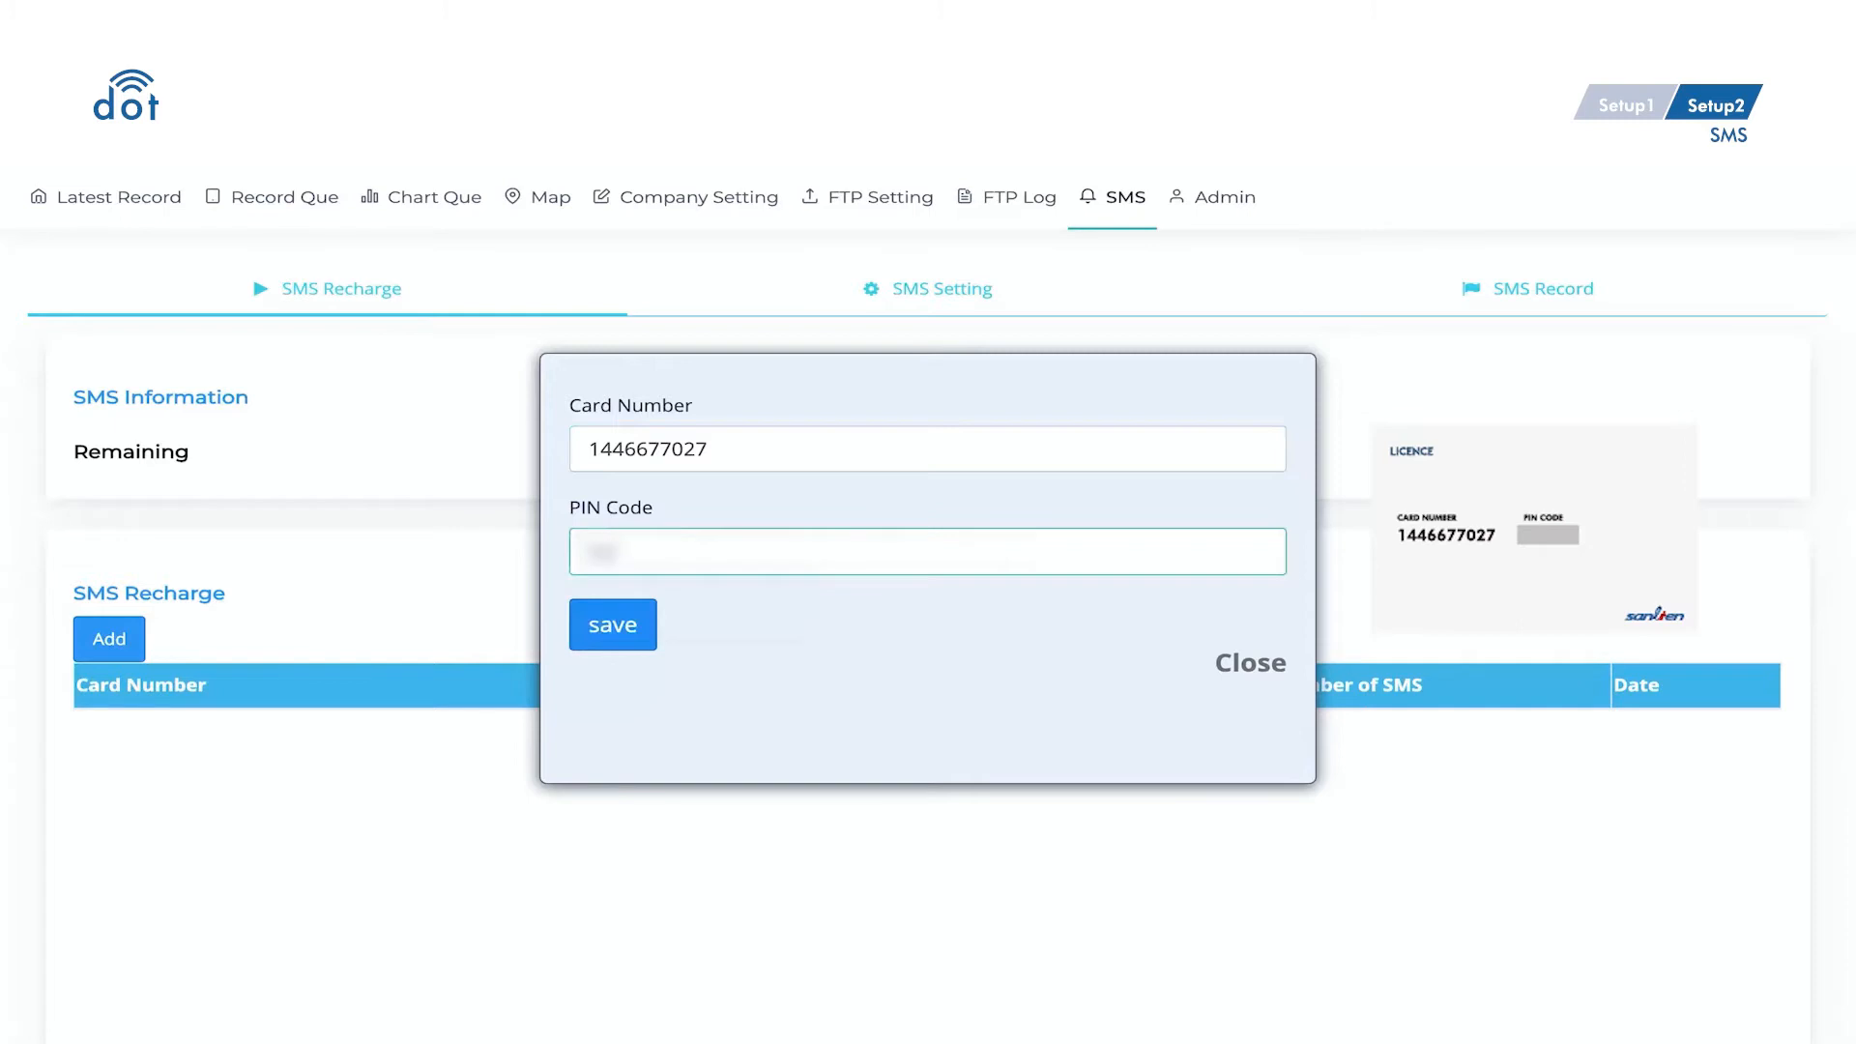
pyautogui.write('****')
pyautogui.click(573, 626)
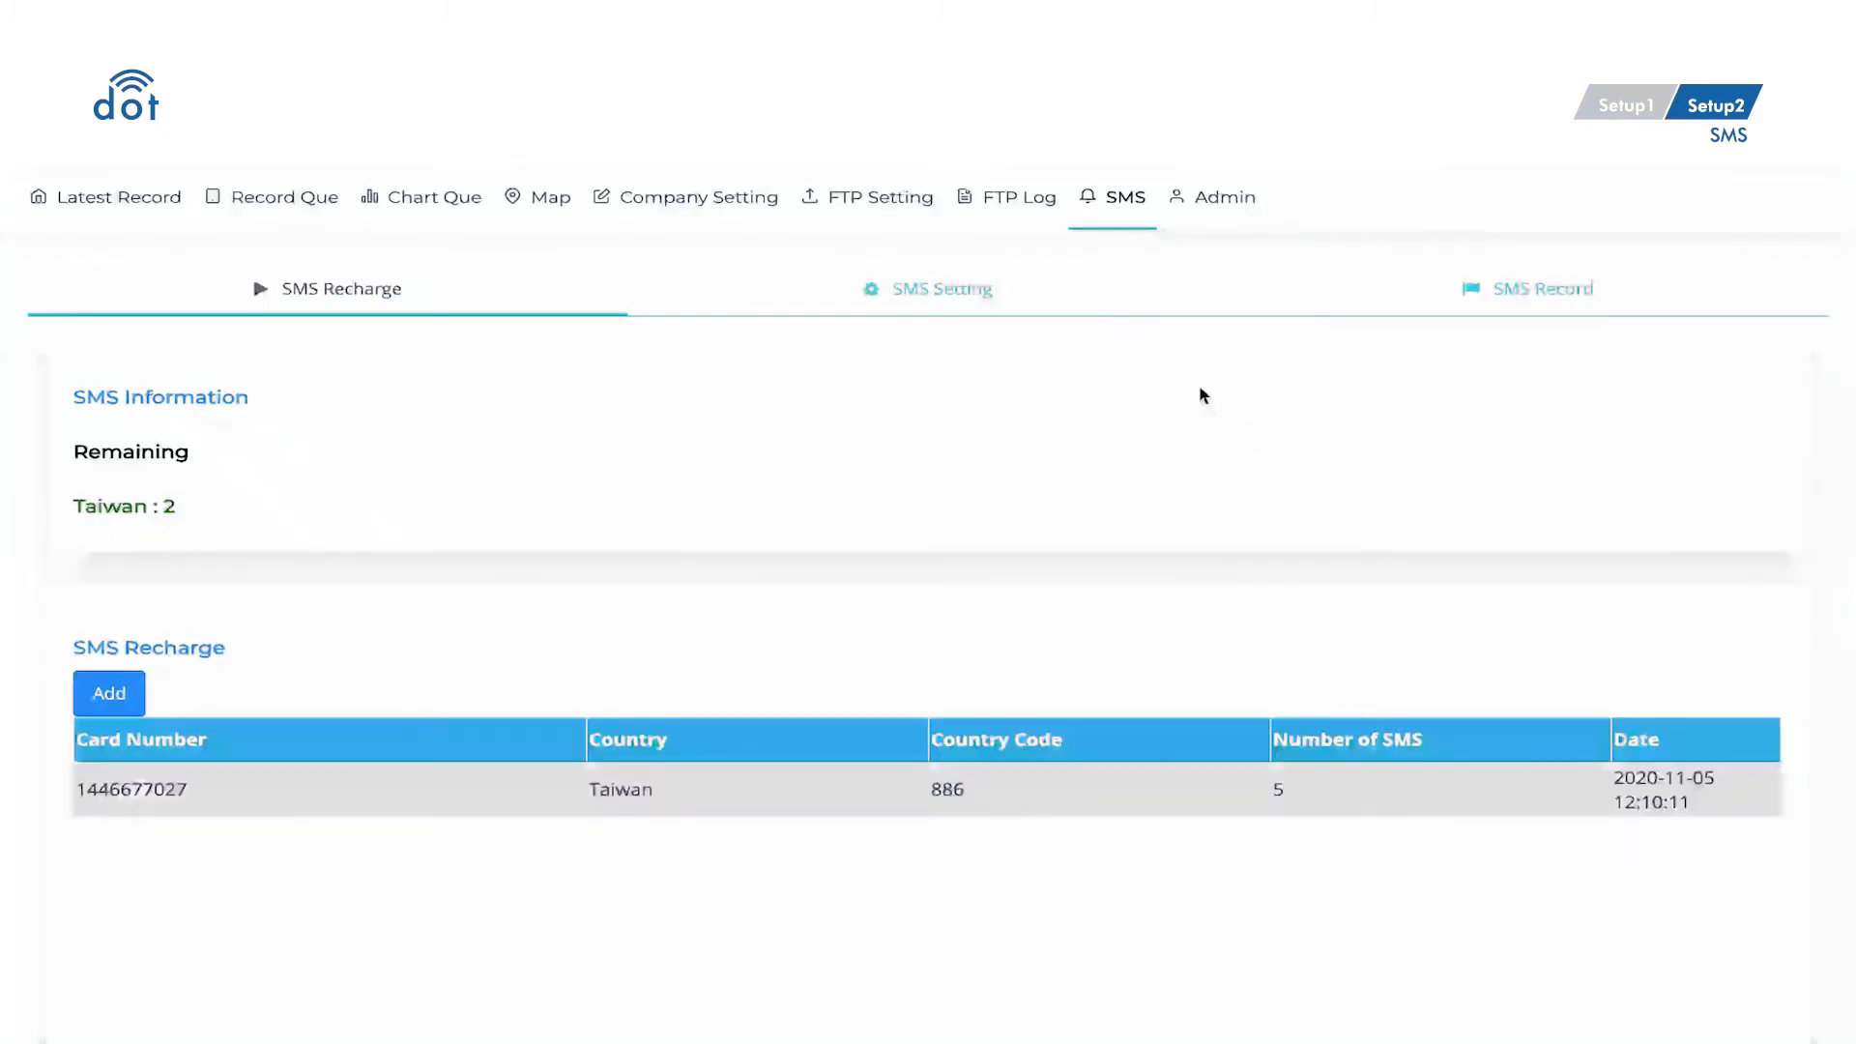
pyautogui.click(1098, 315)
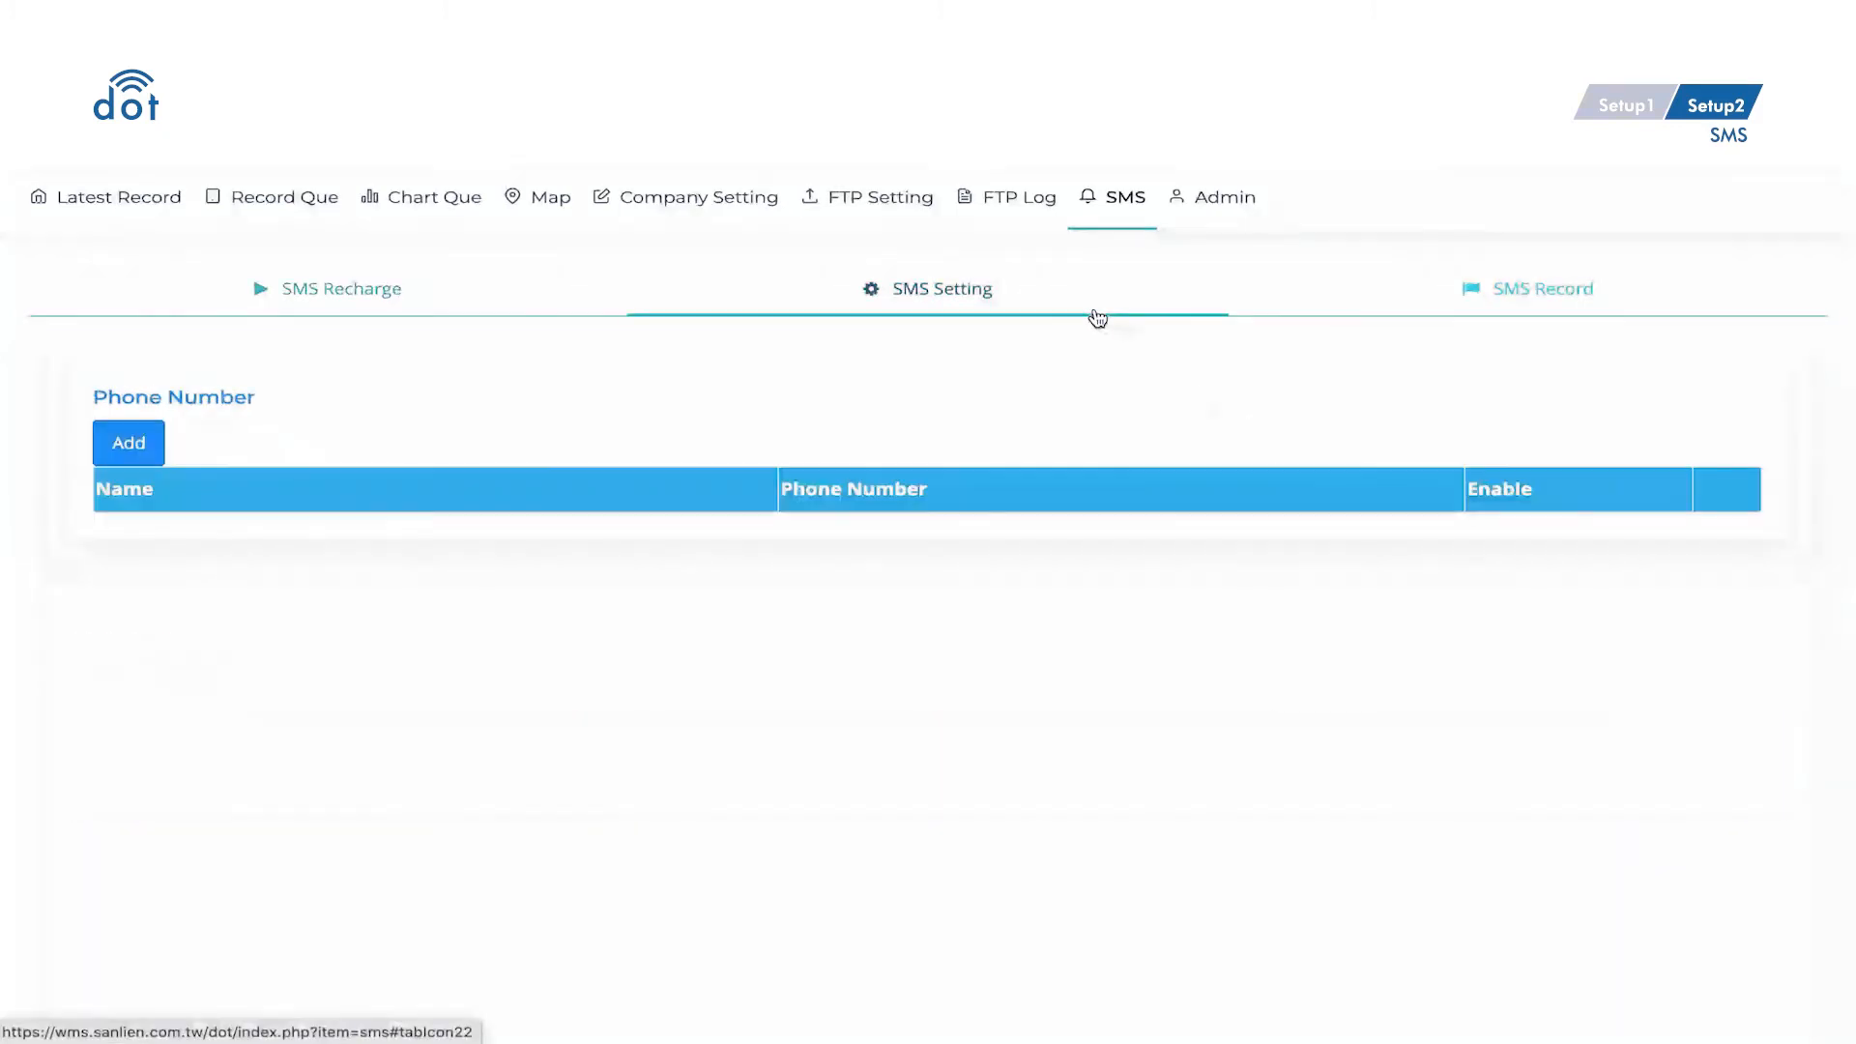
# - Add SMS recipient 'Sanlien' with a Taiwan mobile number, then edit and re-save the entry
pyautogui.click(143, 454)
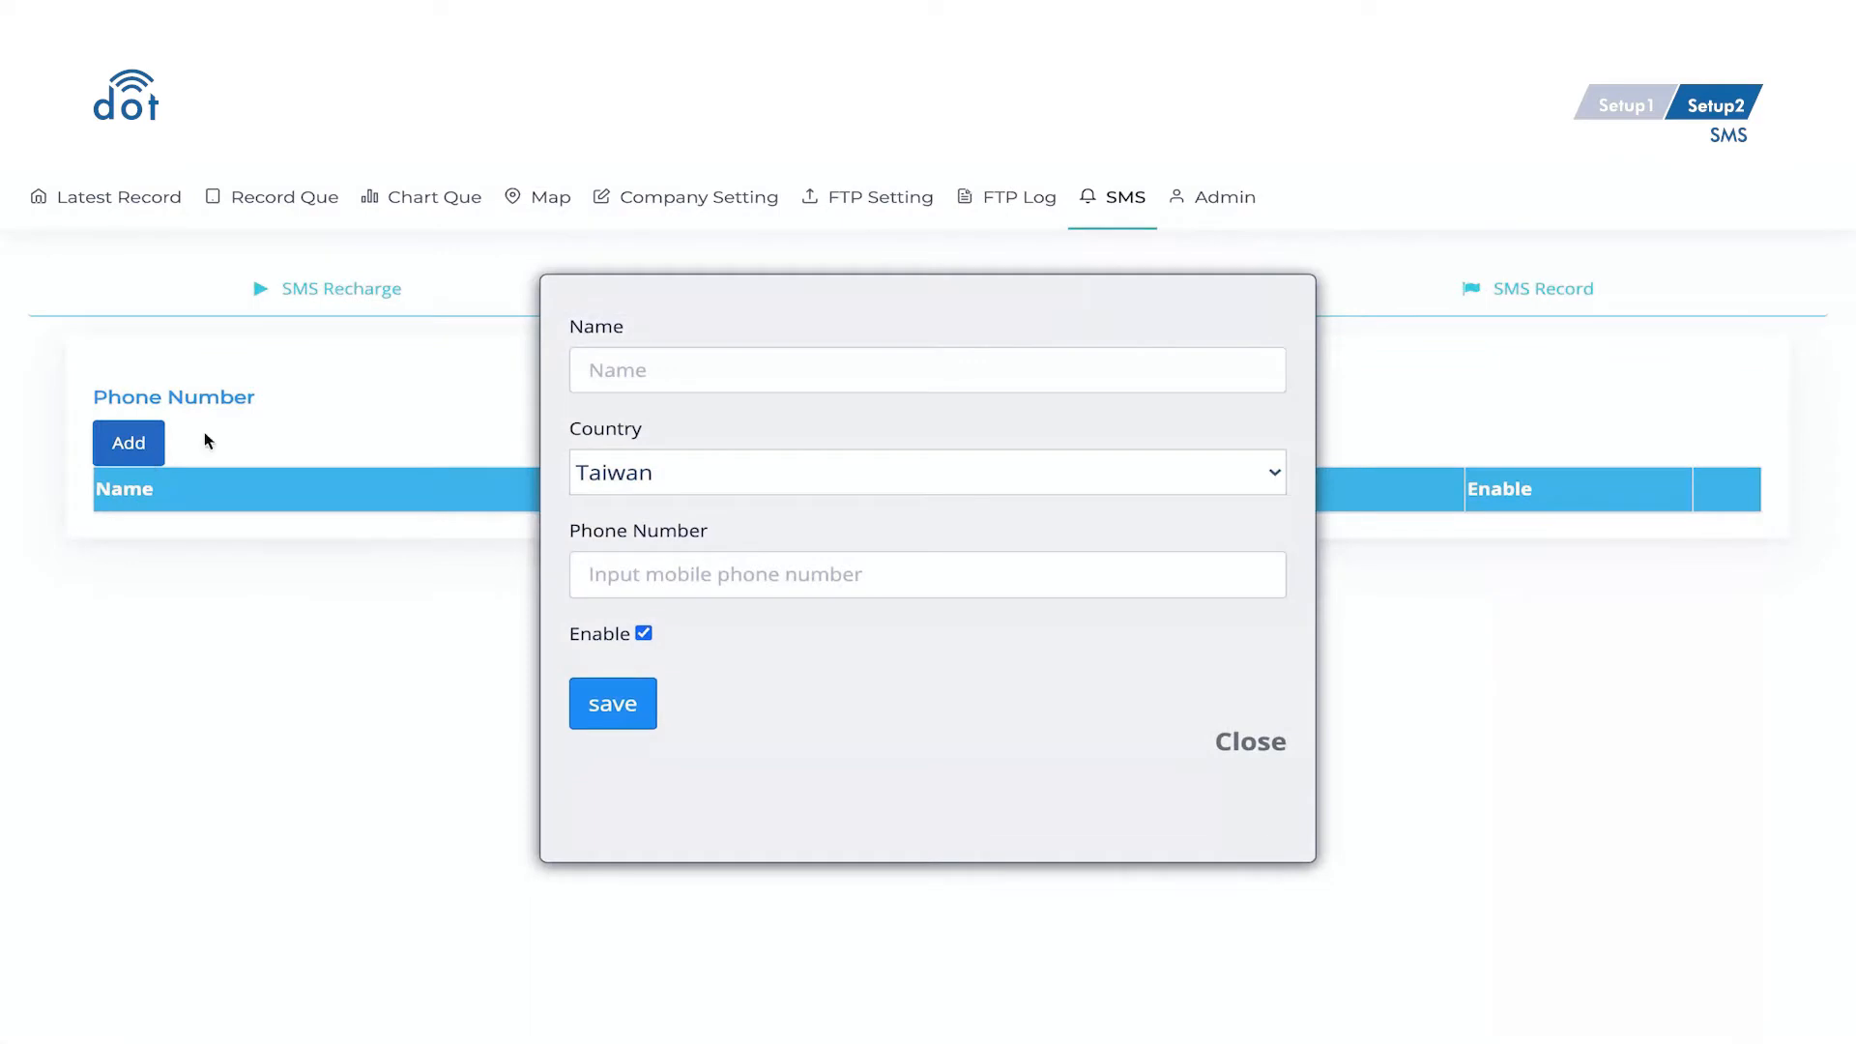
pyautogui.click(590, 380)
pyautogui.write('Sanlien')
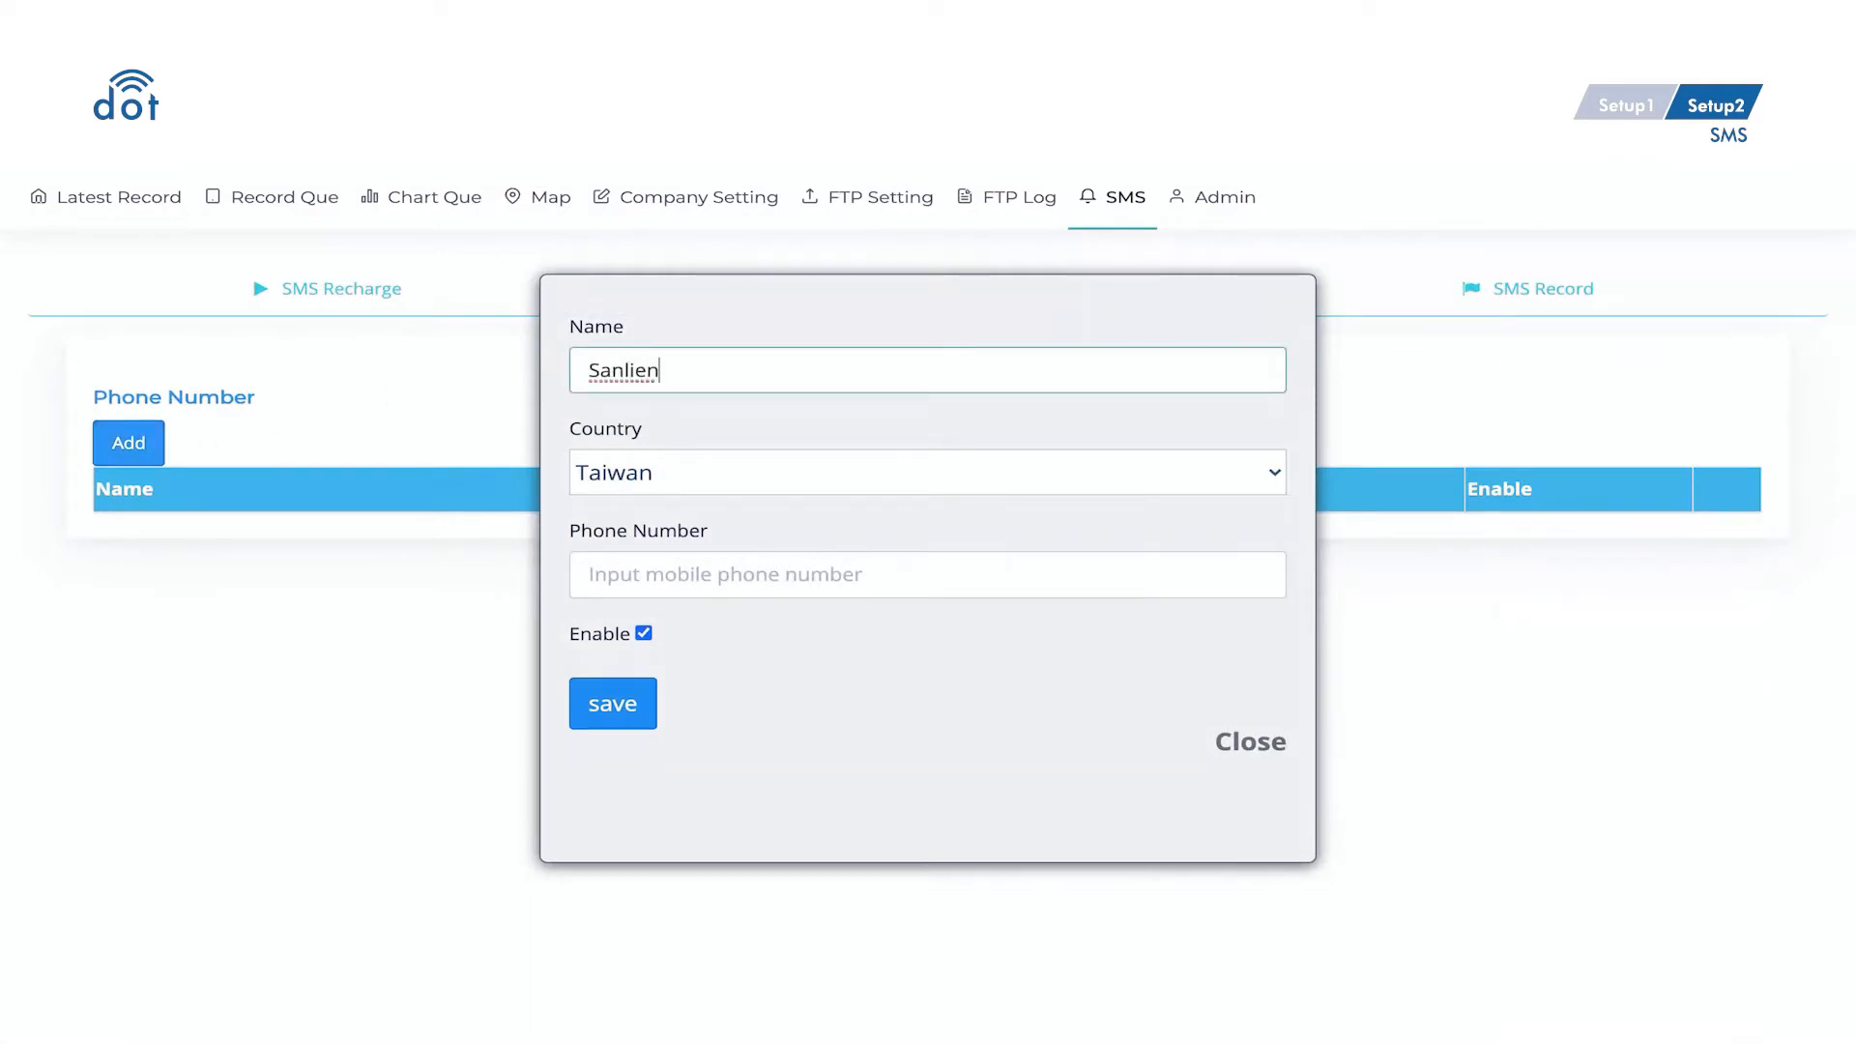
pyautogui.click(664, 558)
pyautogui.write('91')
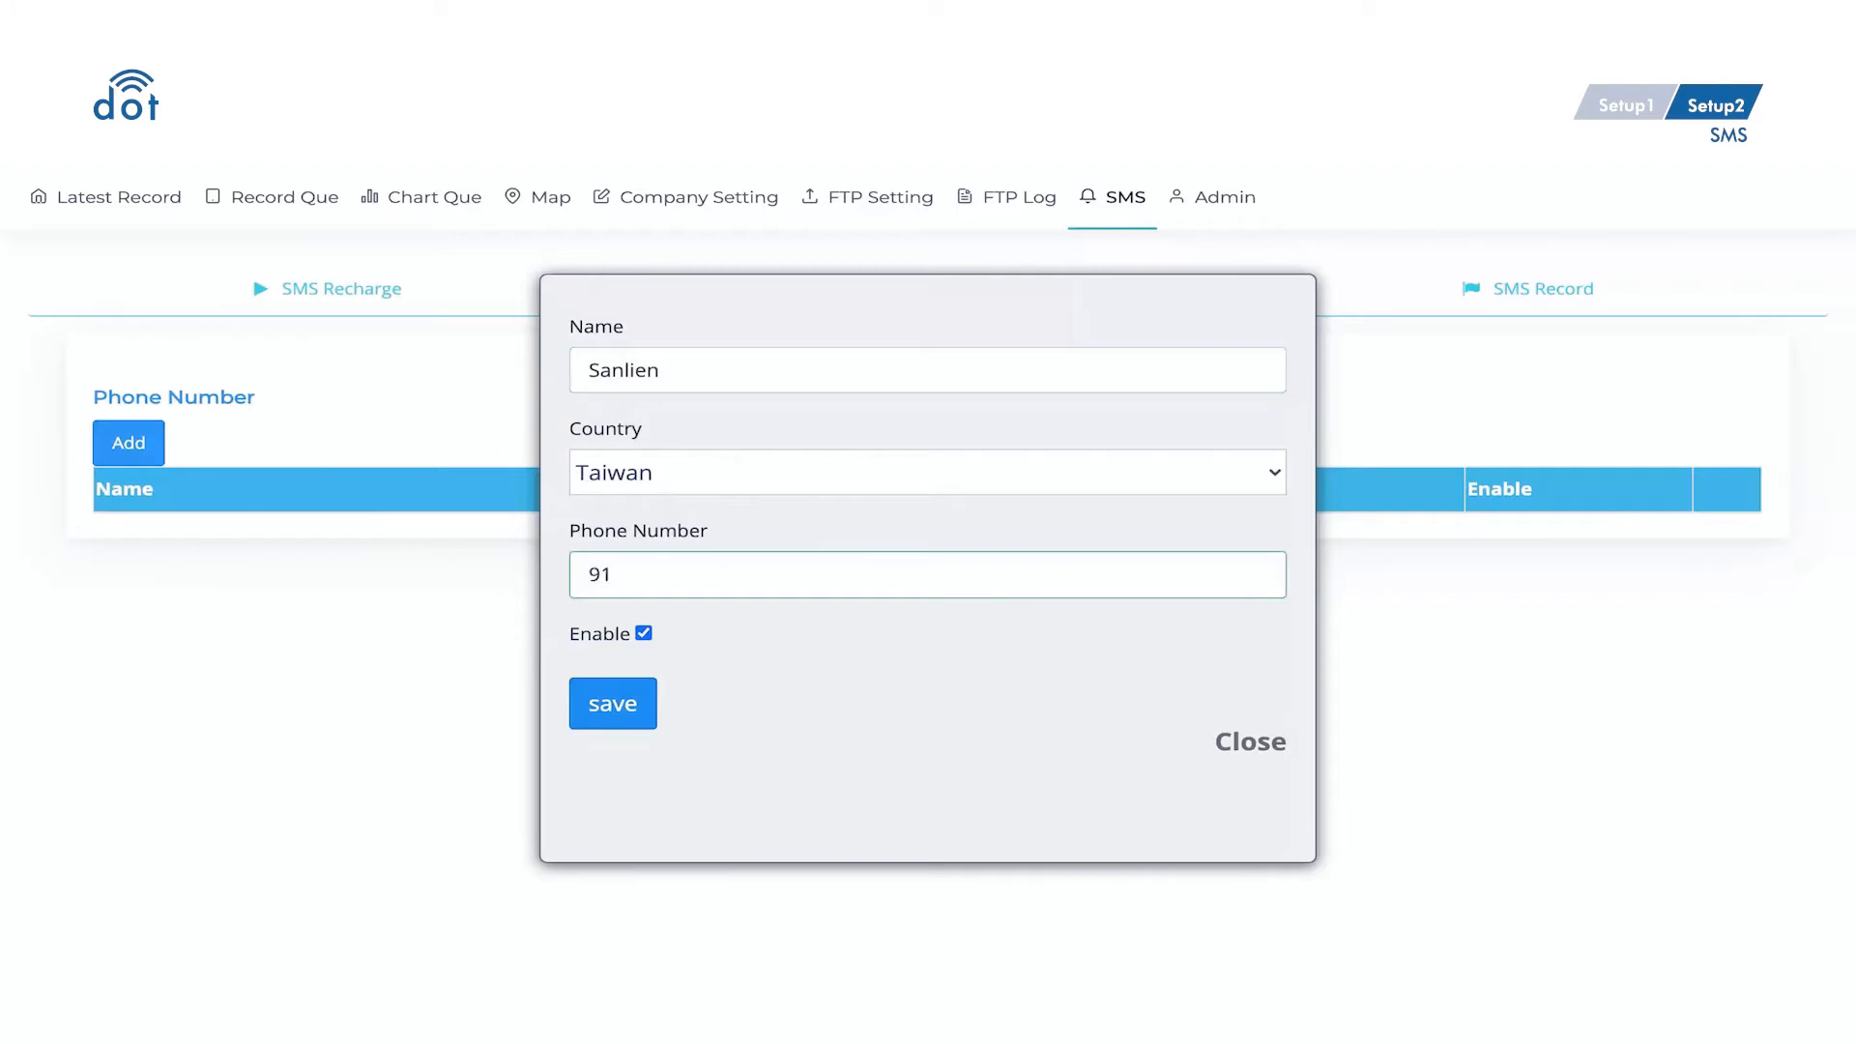
pyautogui.write('0000000')
pyautogui.click(646, 723)
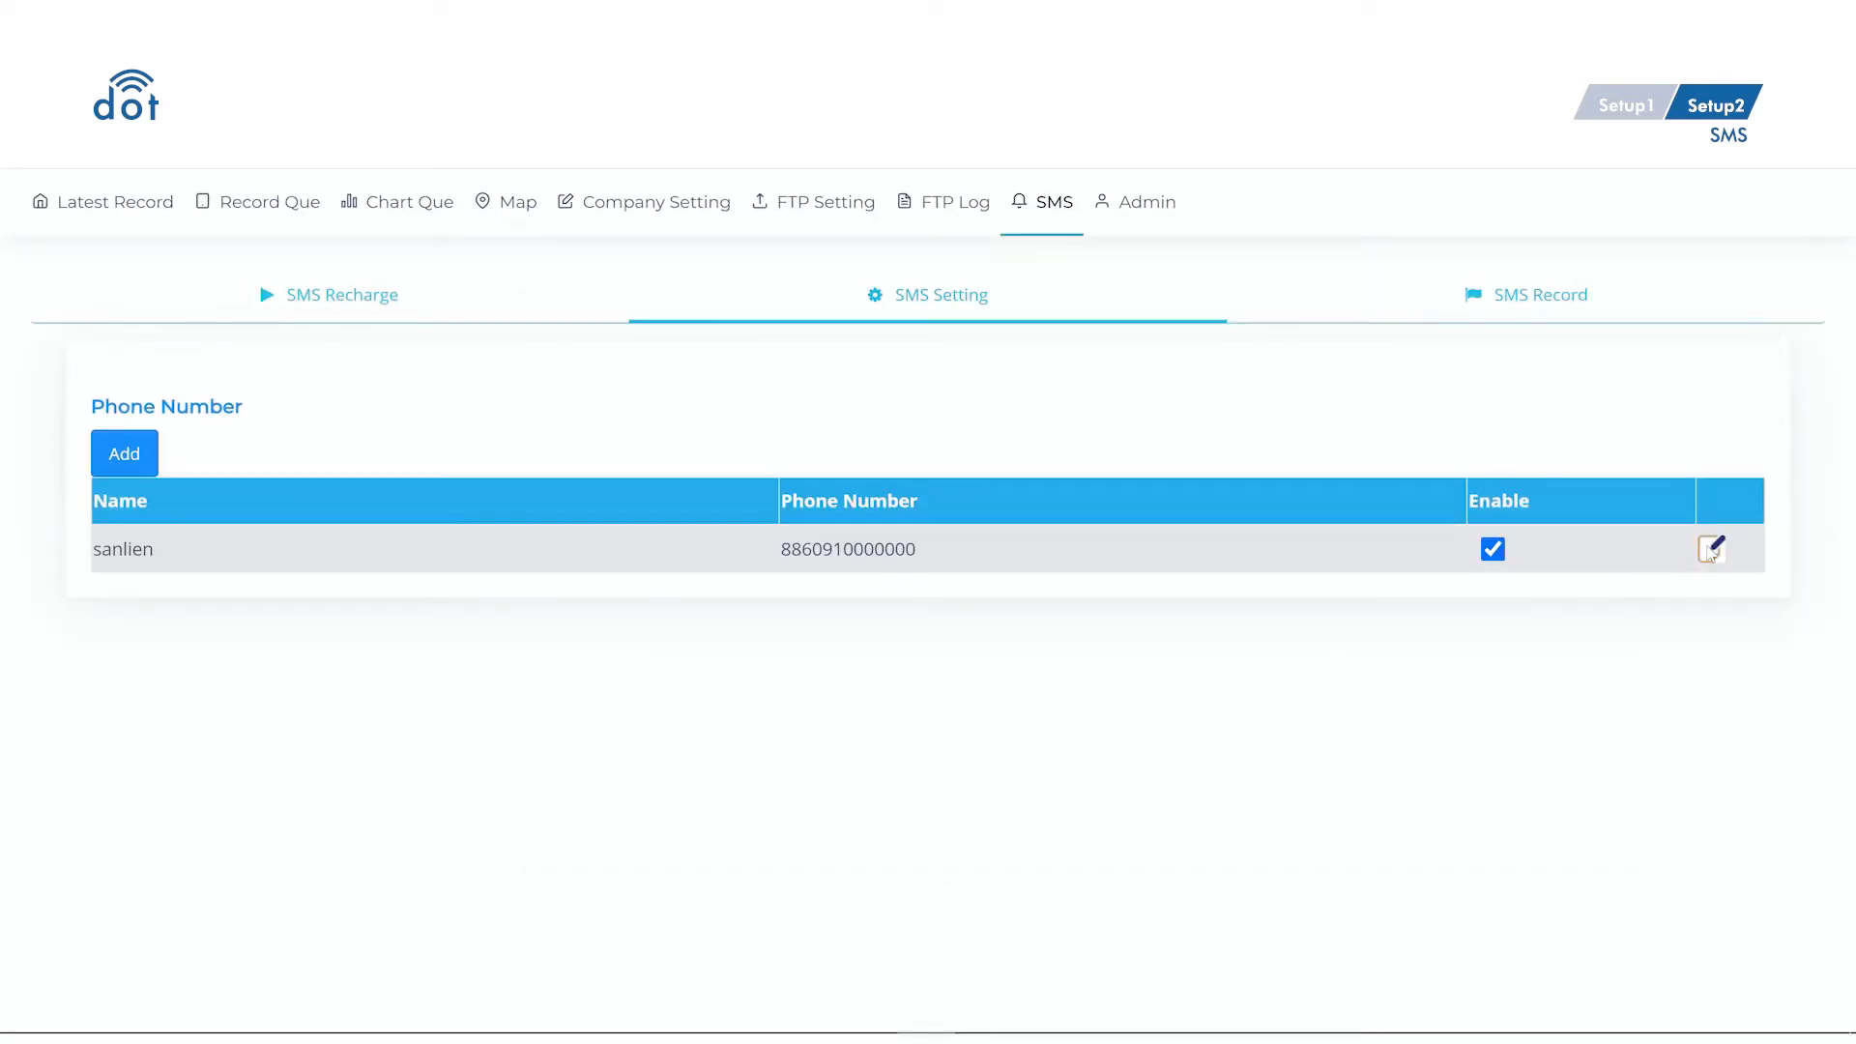
pyautogui.click(1710, 550)
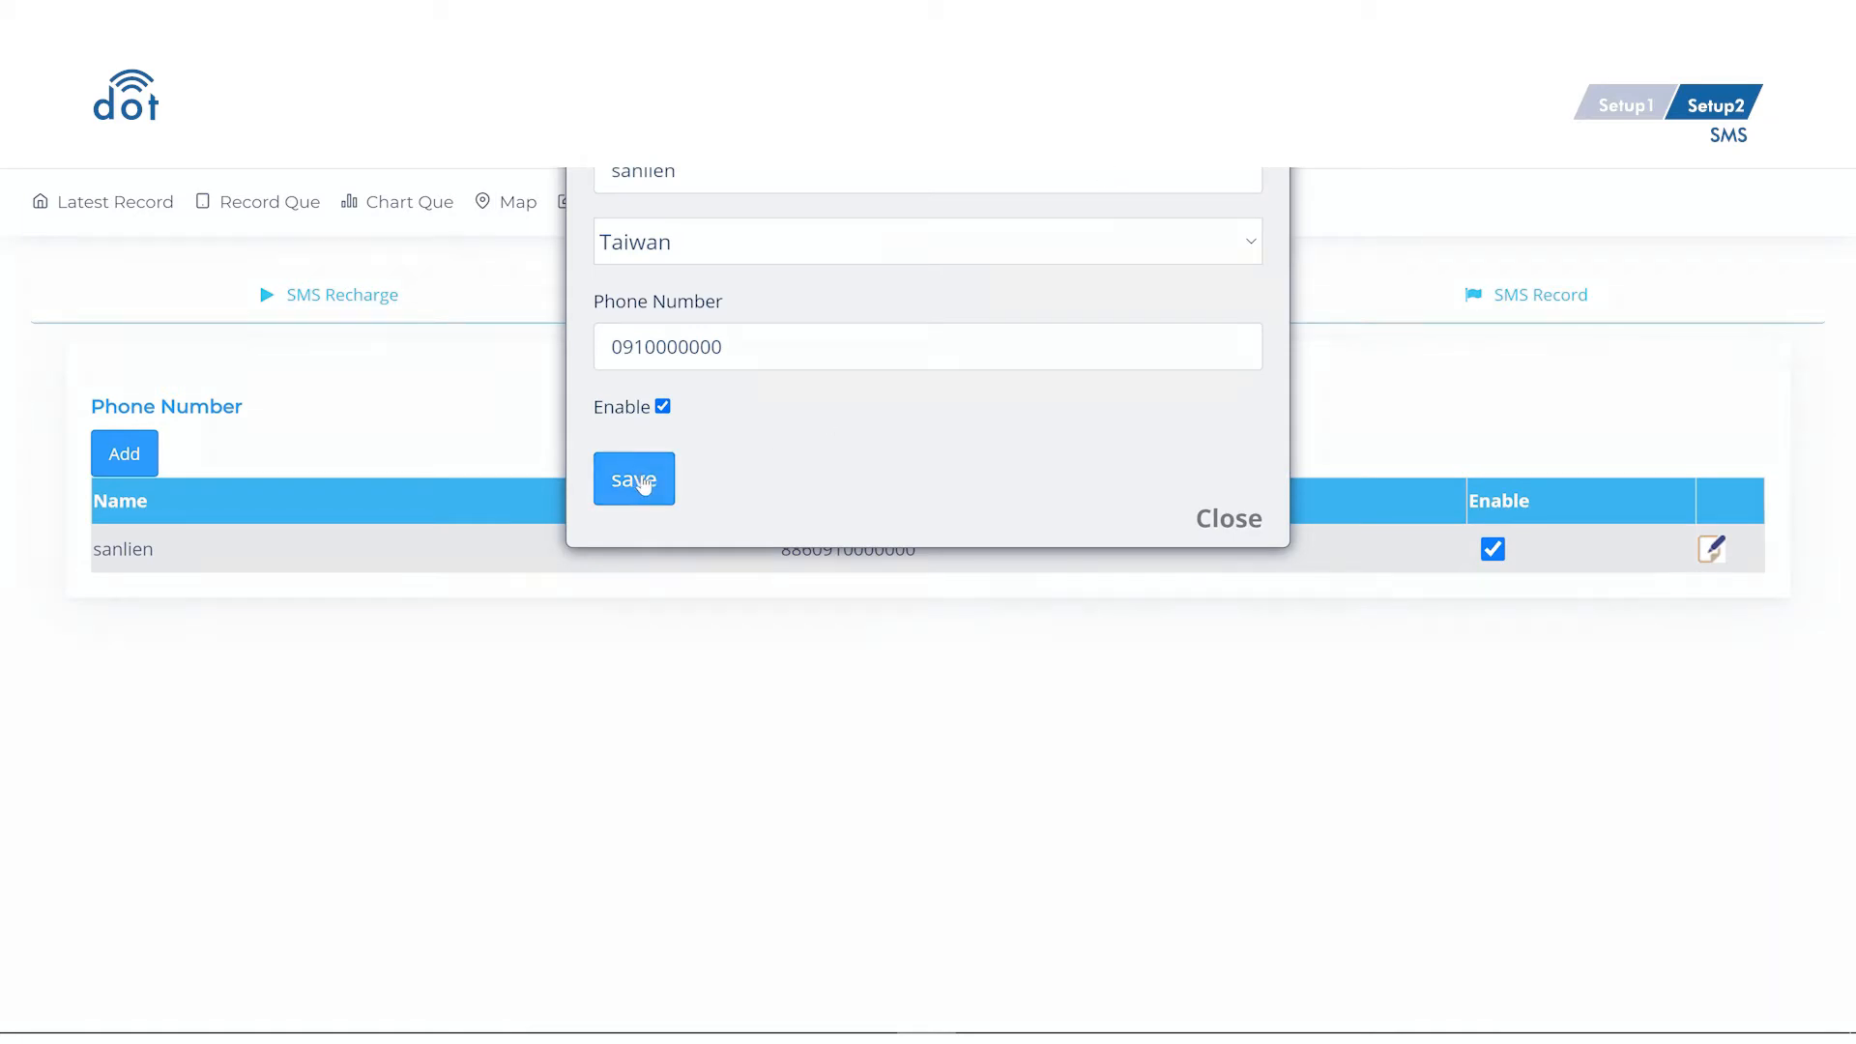
pyautogui.click(636, 482)
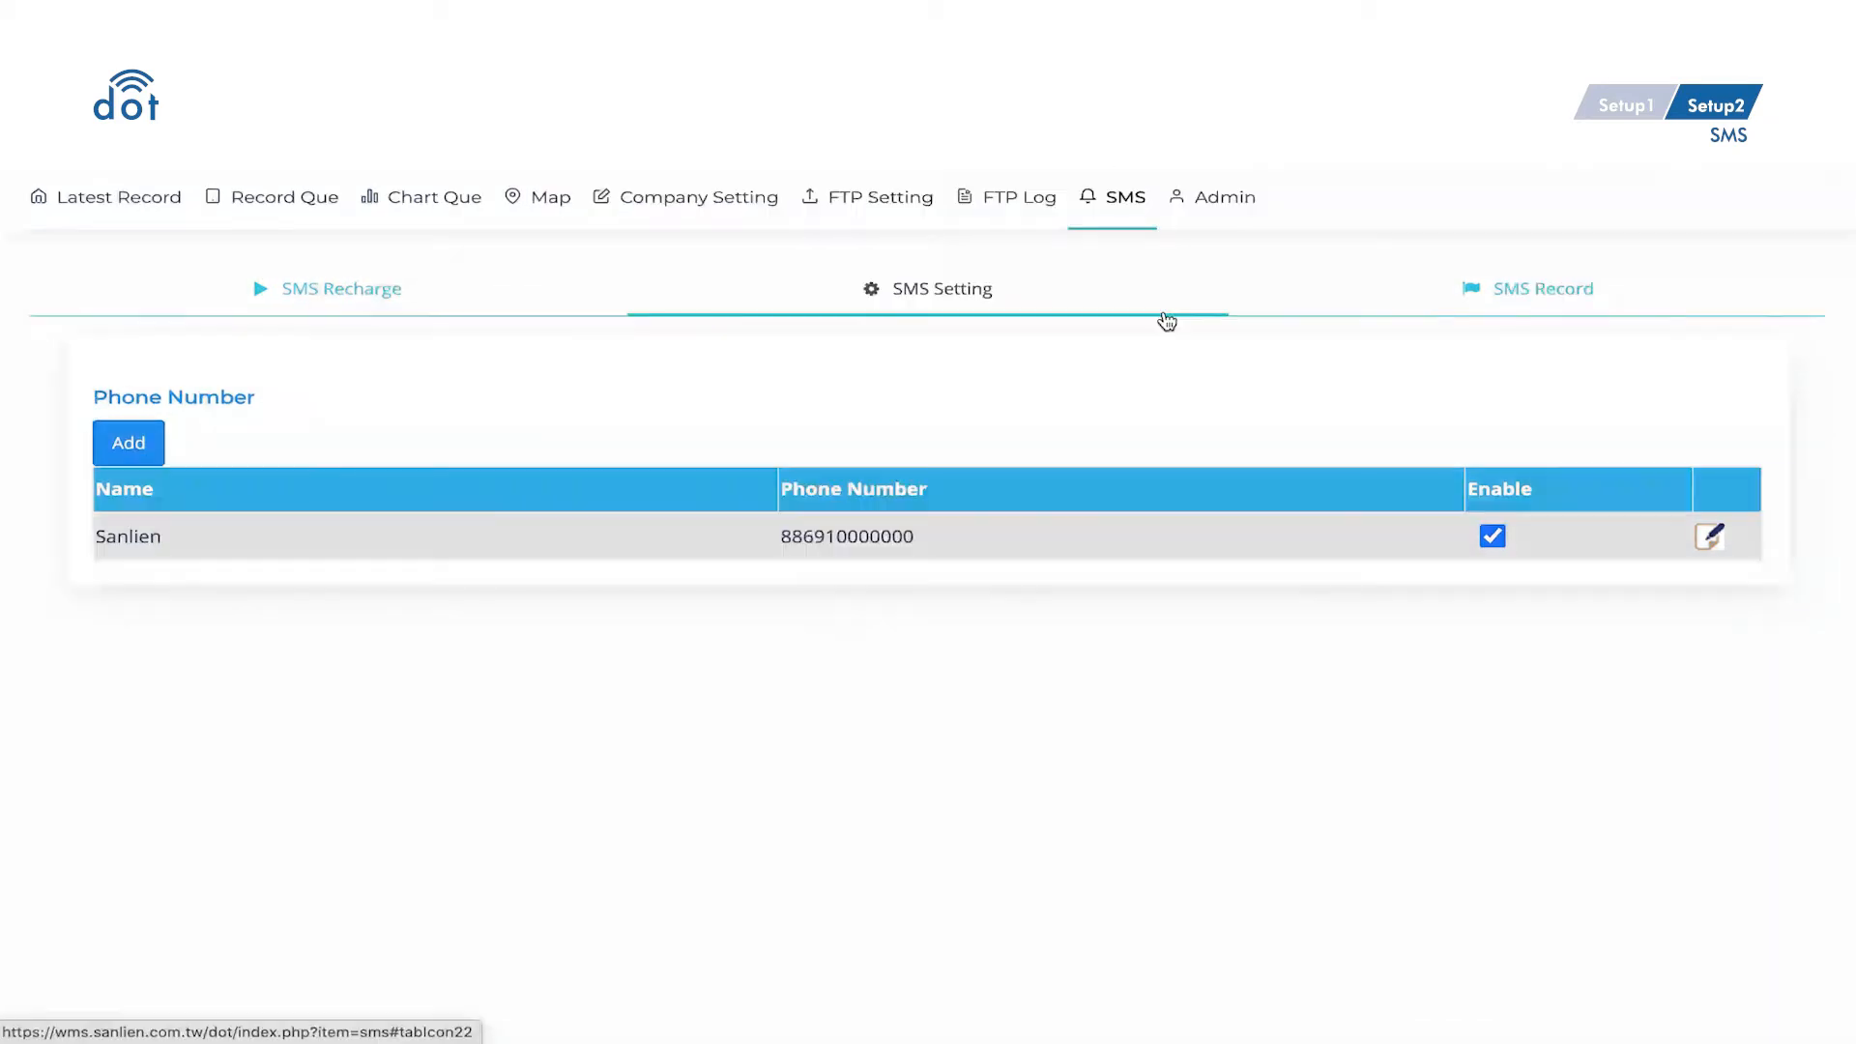
# - Review the three alarm notices in SMS Record, then go to the Admin sensor list
pyautogui.click(1630, 323)
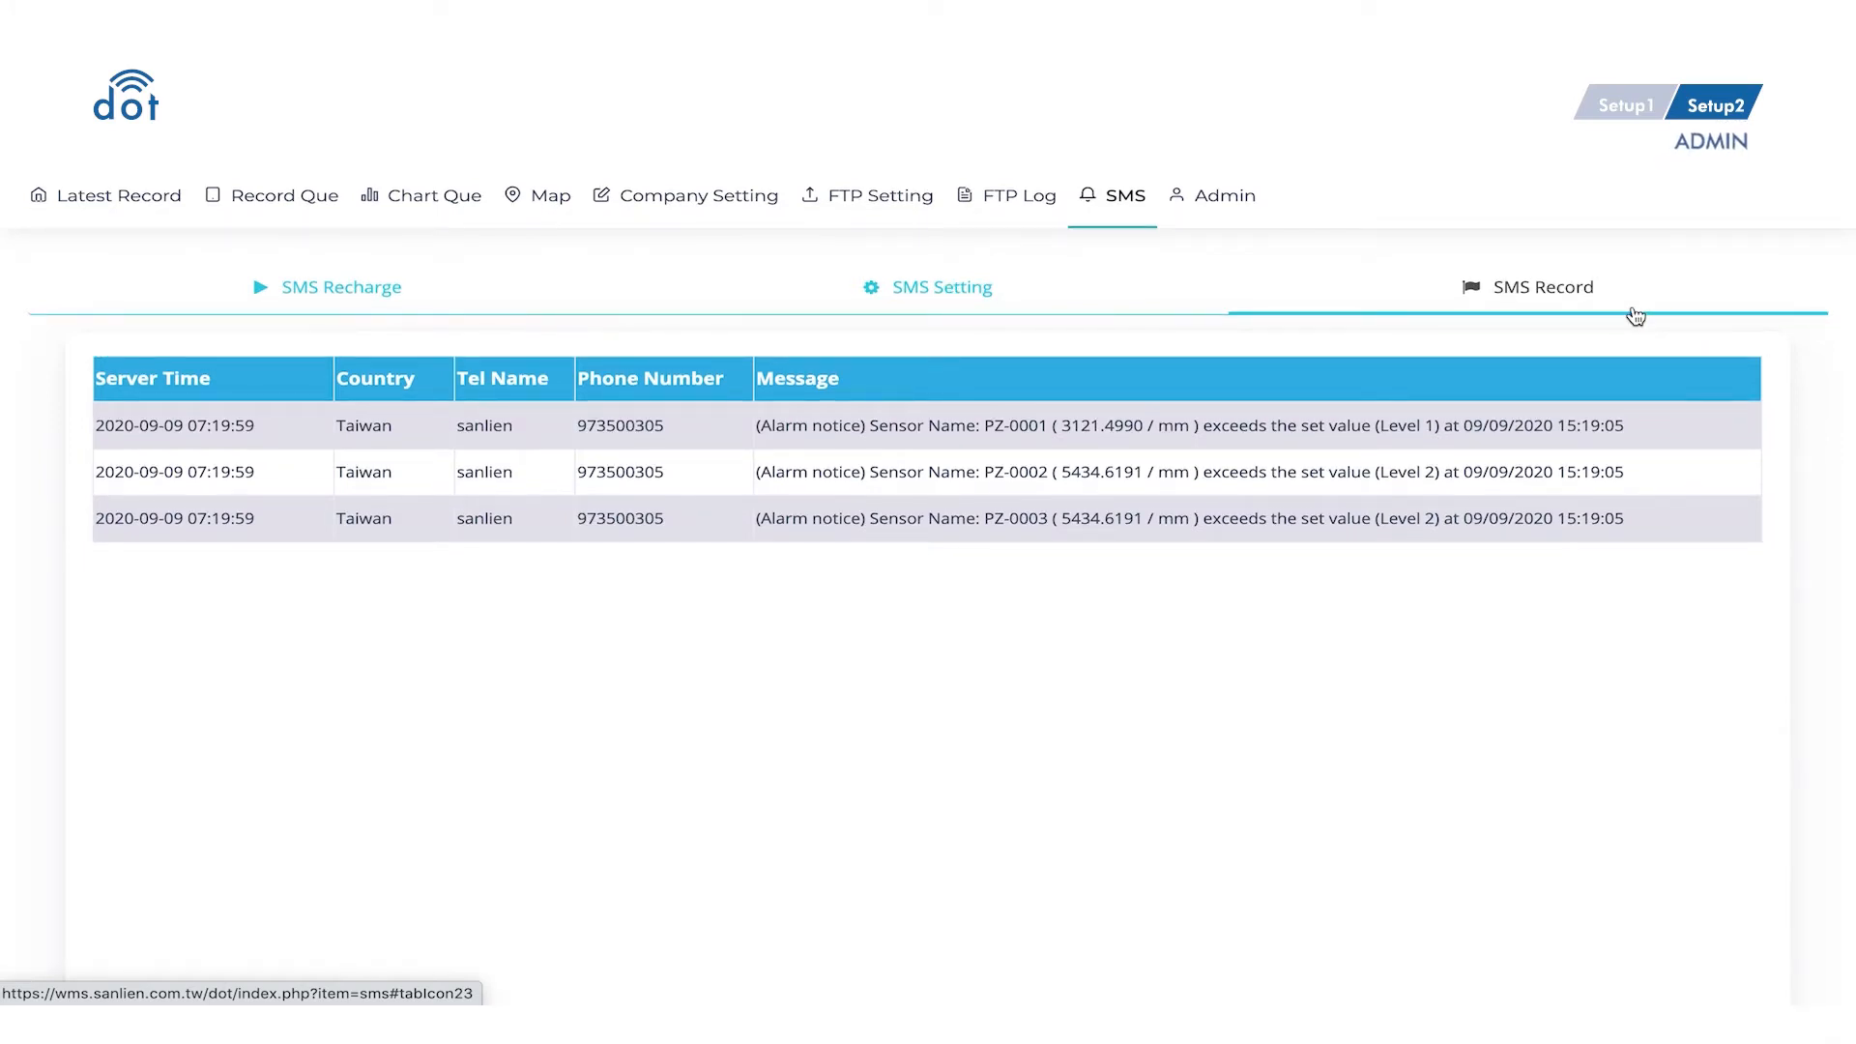
pyautogui.click(1233, 207)
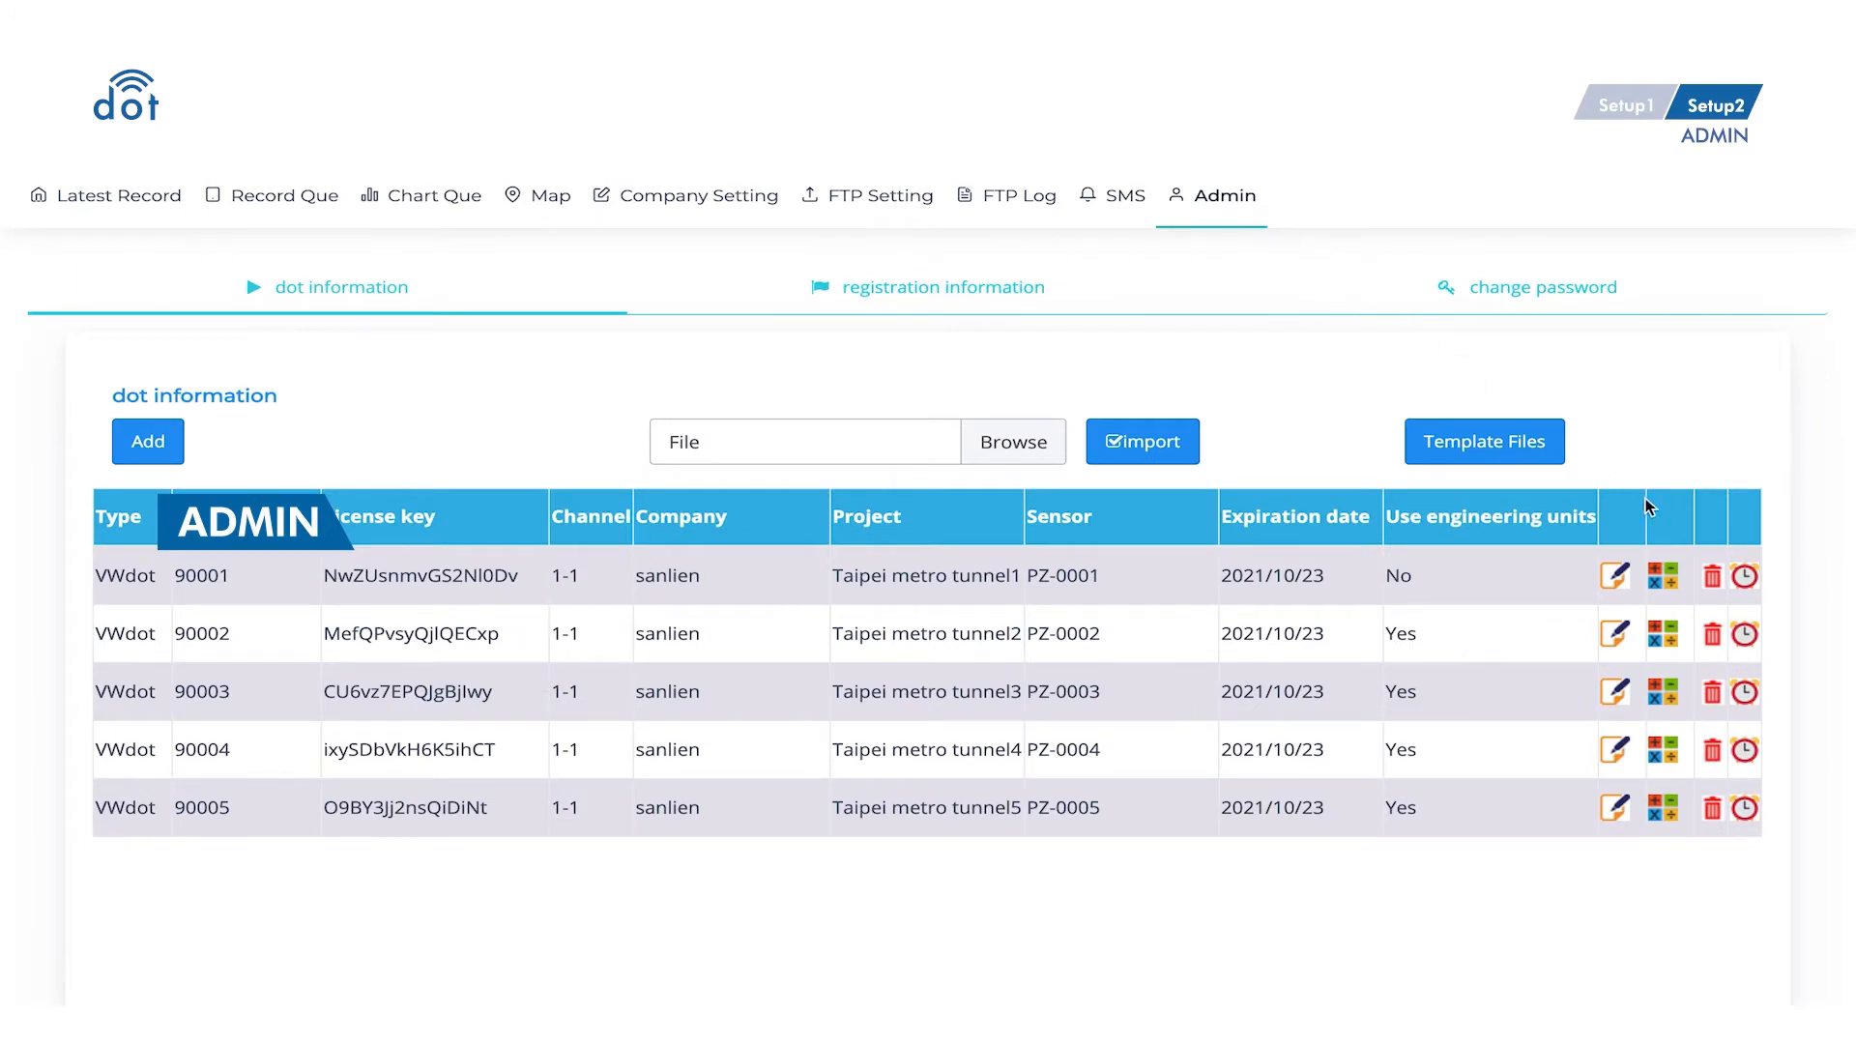
# - In PZ-0001's formula settings, set E gauge factor 0.05 and R0 initial reading 3000 Hz
pyautogui.click(1676, 570)
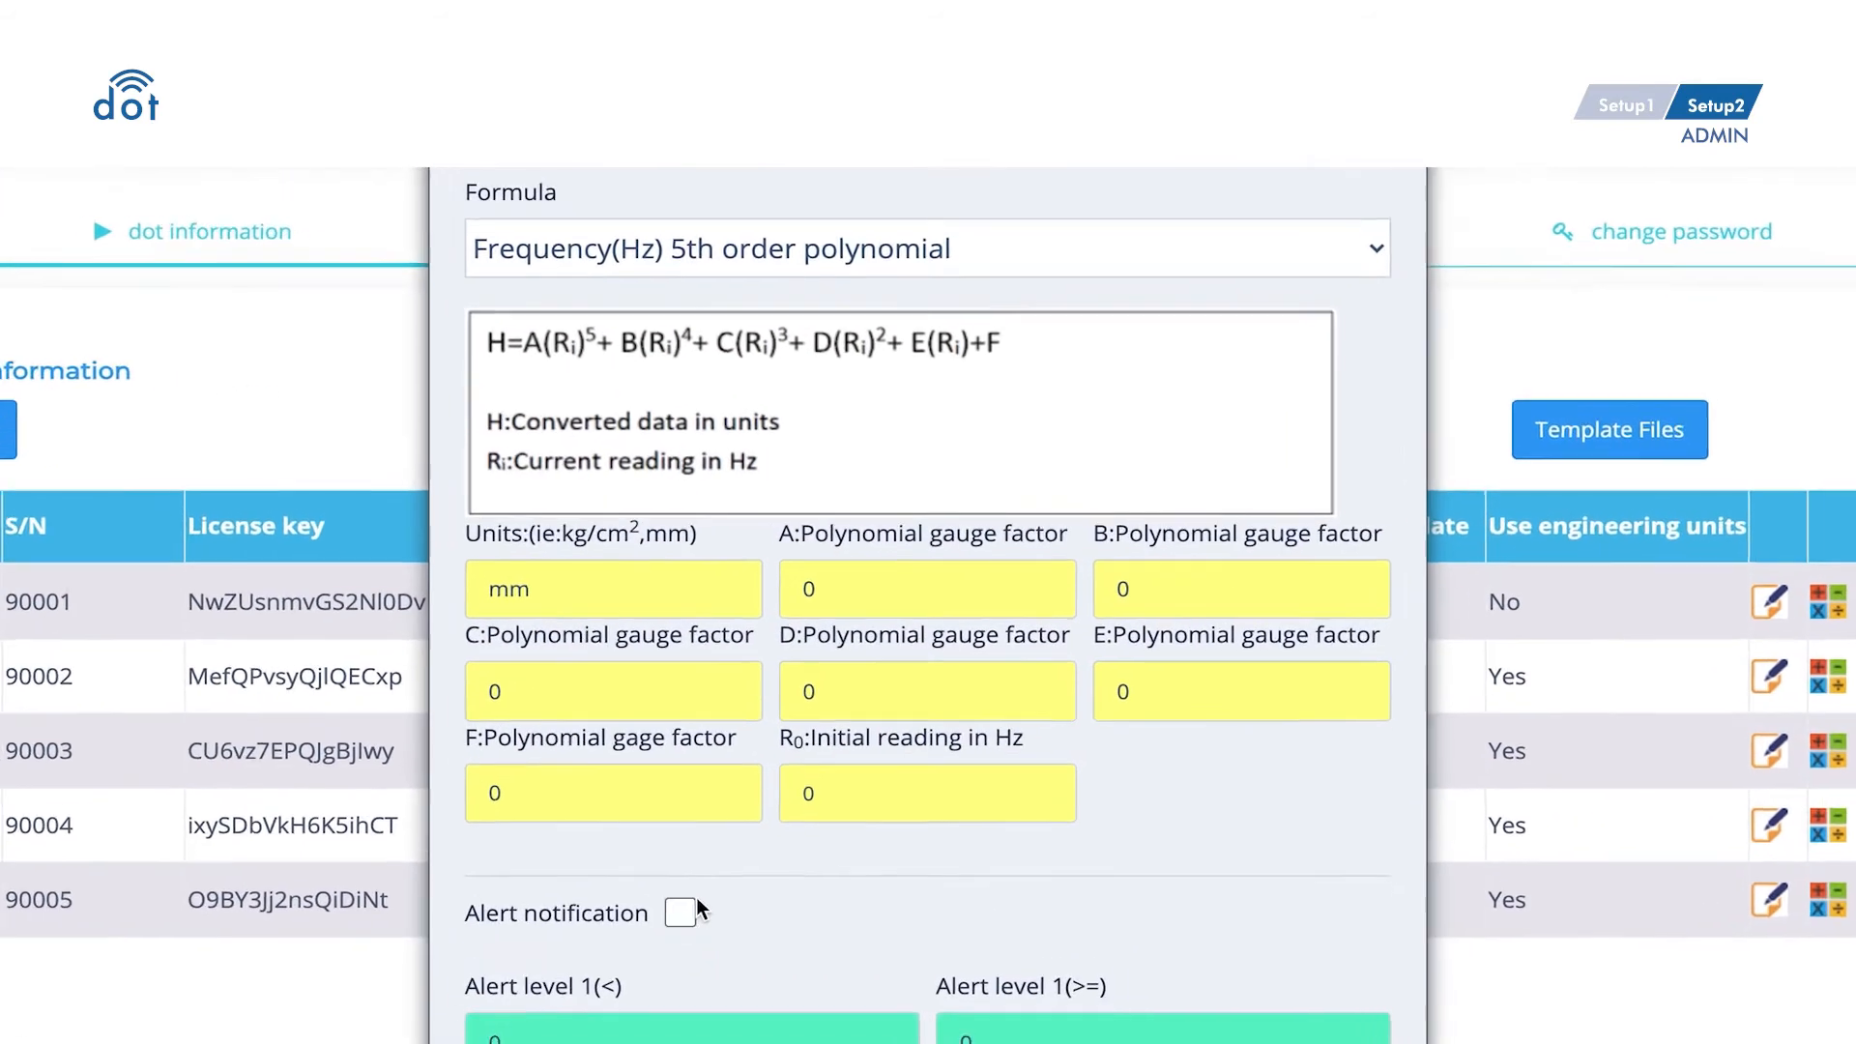
pyautogui.click(726, 818)
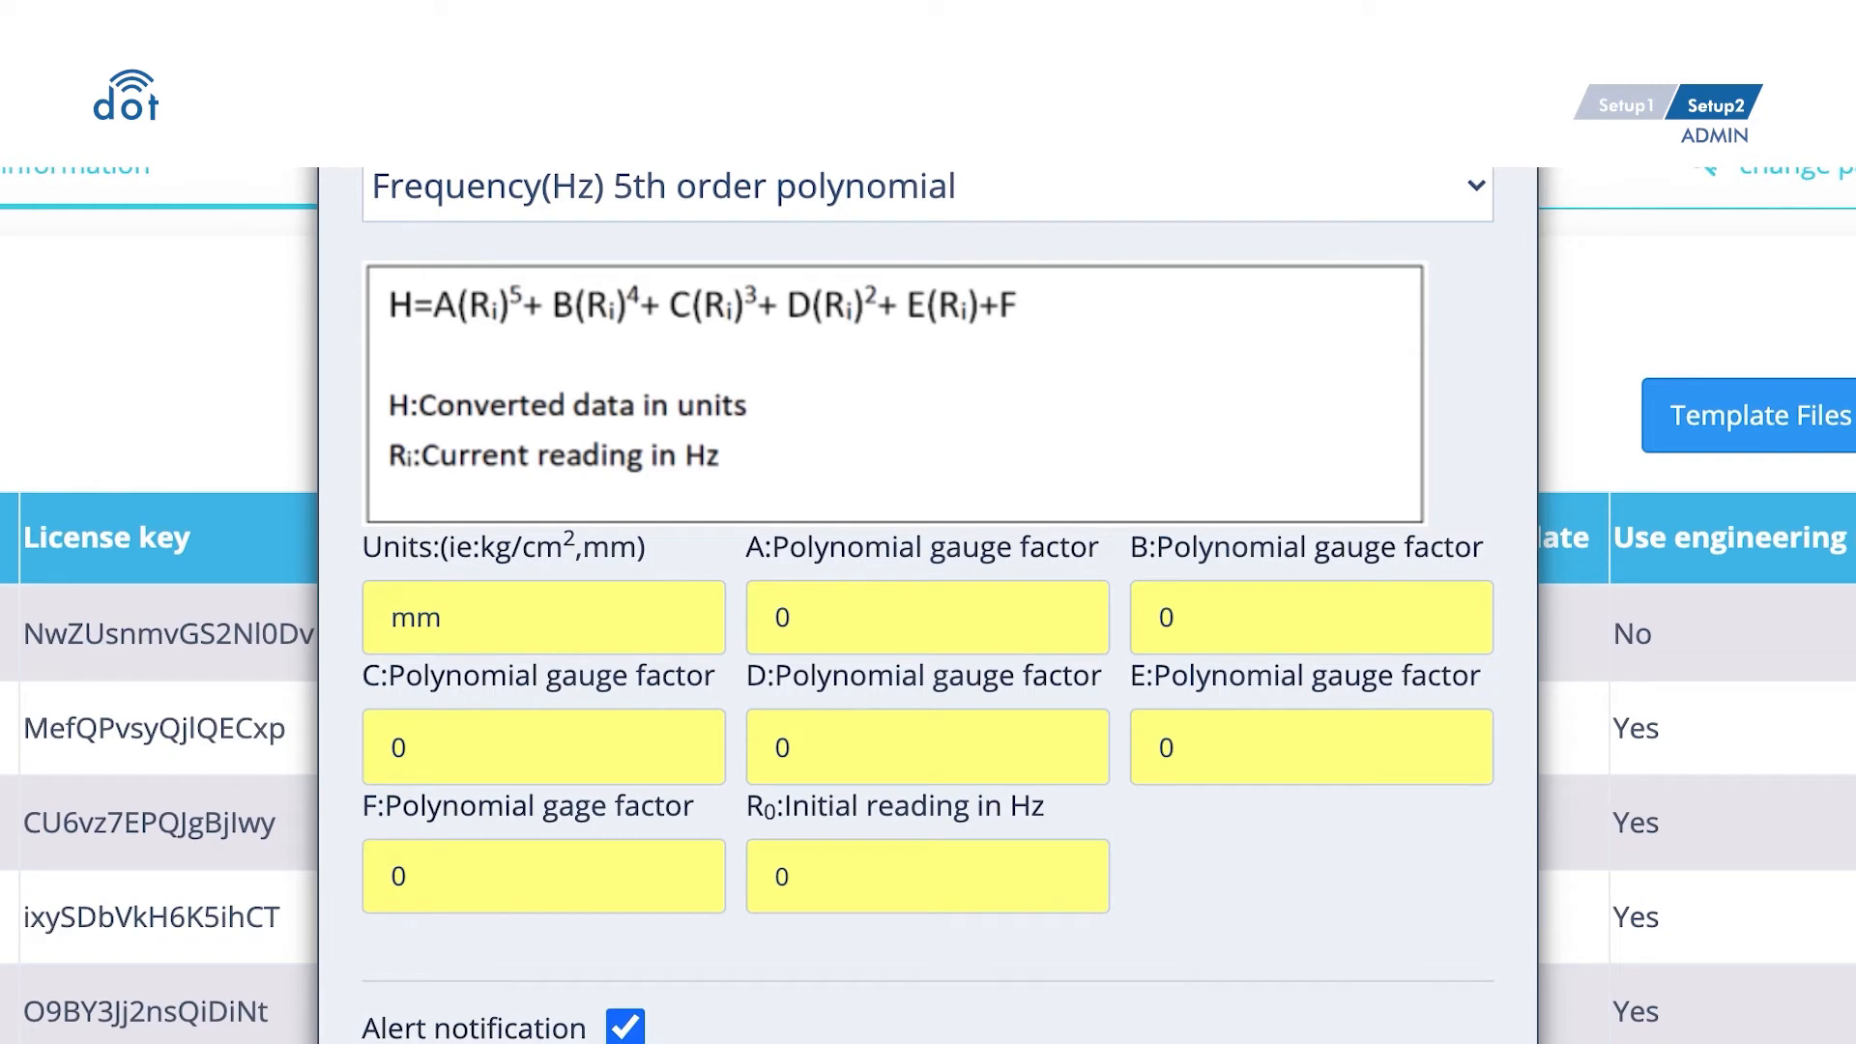
pyautogui.scroll(-5, 928, 581)
pyautogui.scroll(-5, 929, 600)
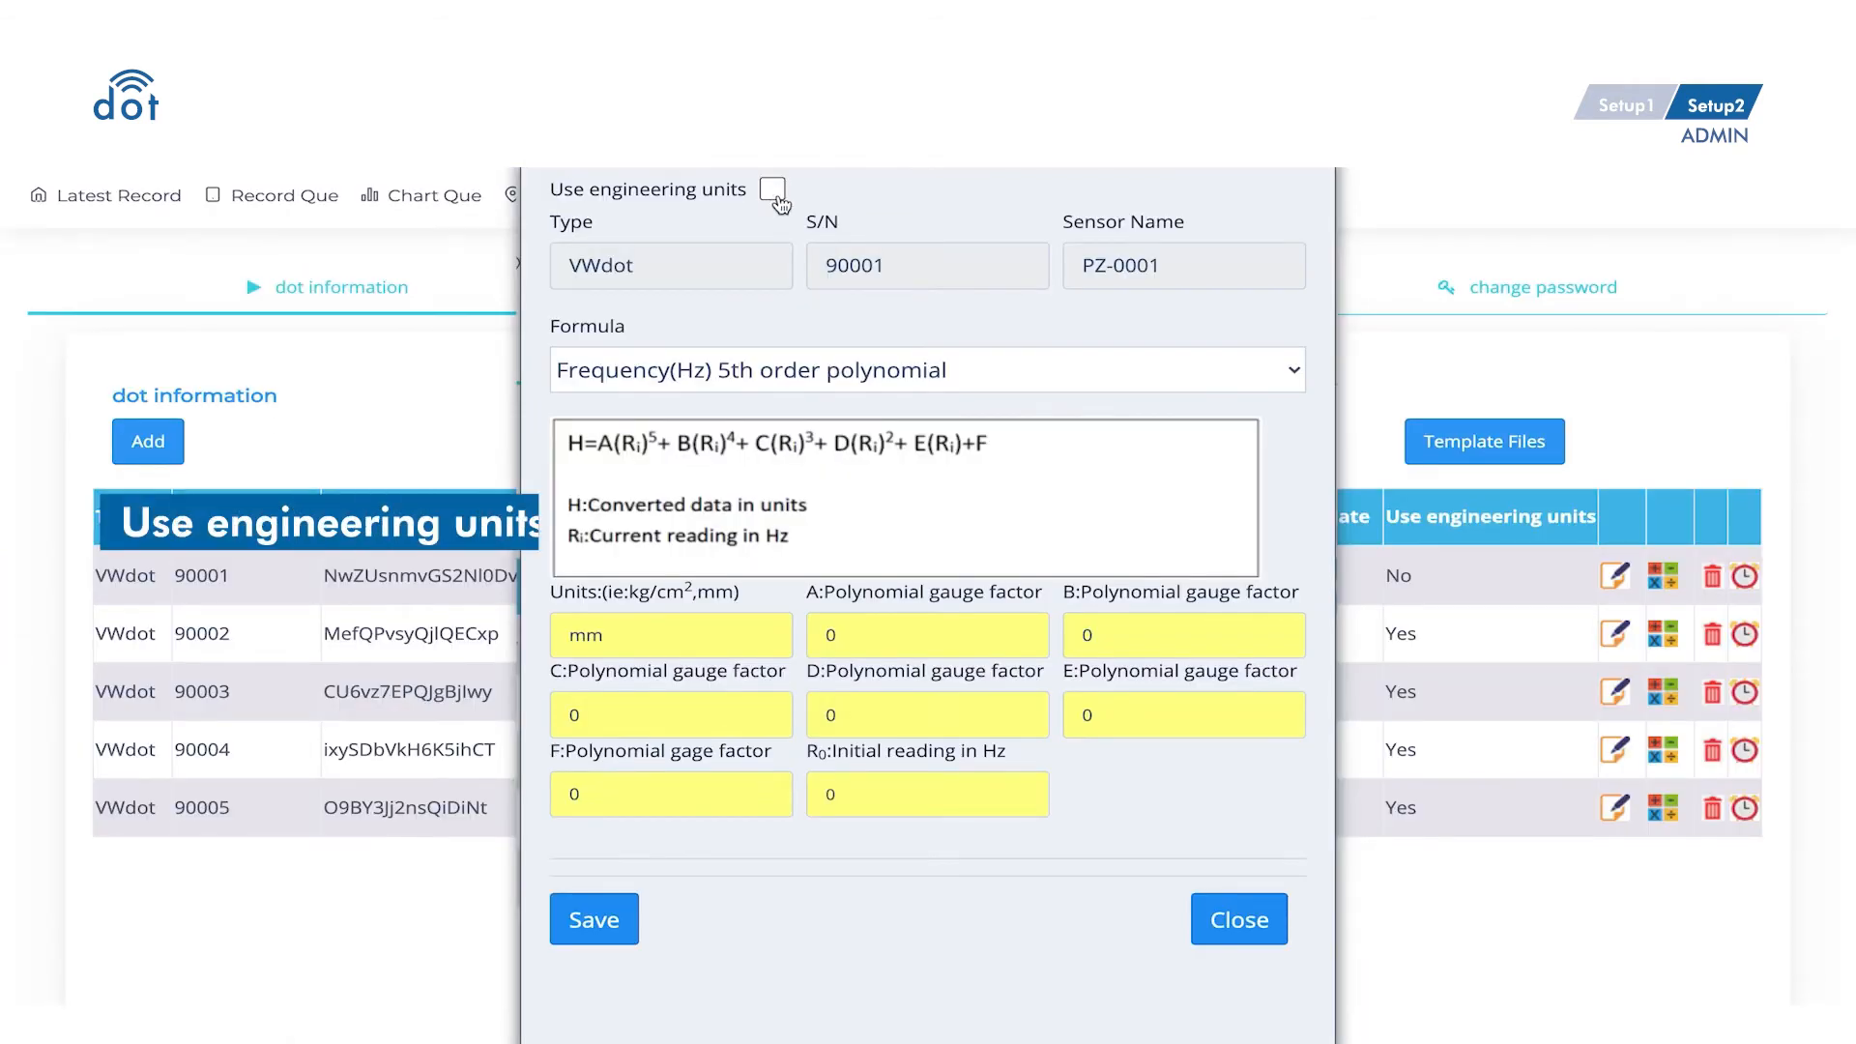
pyautogui.click(1177, 700)
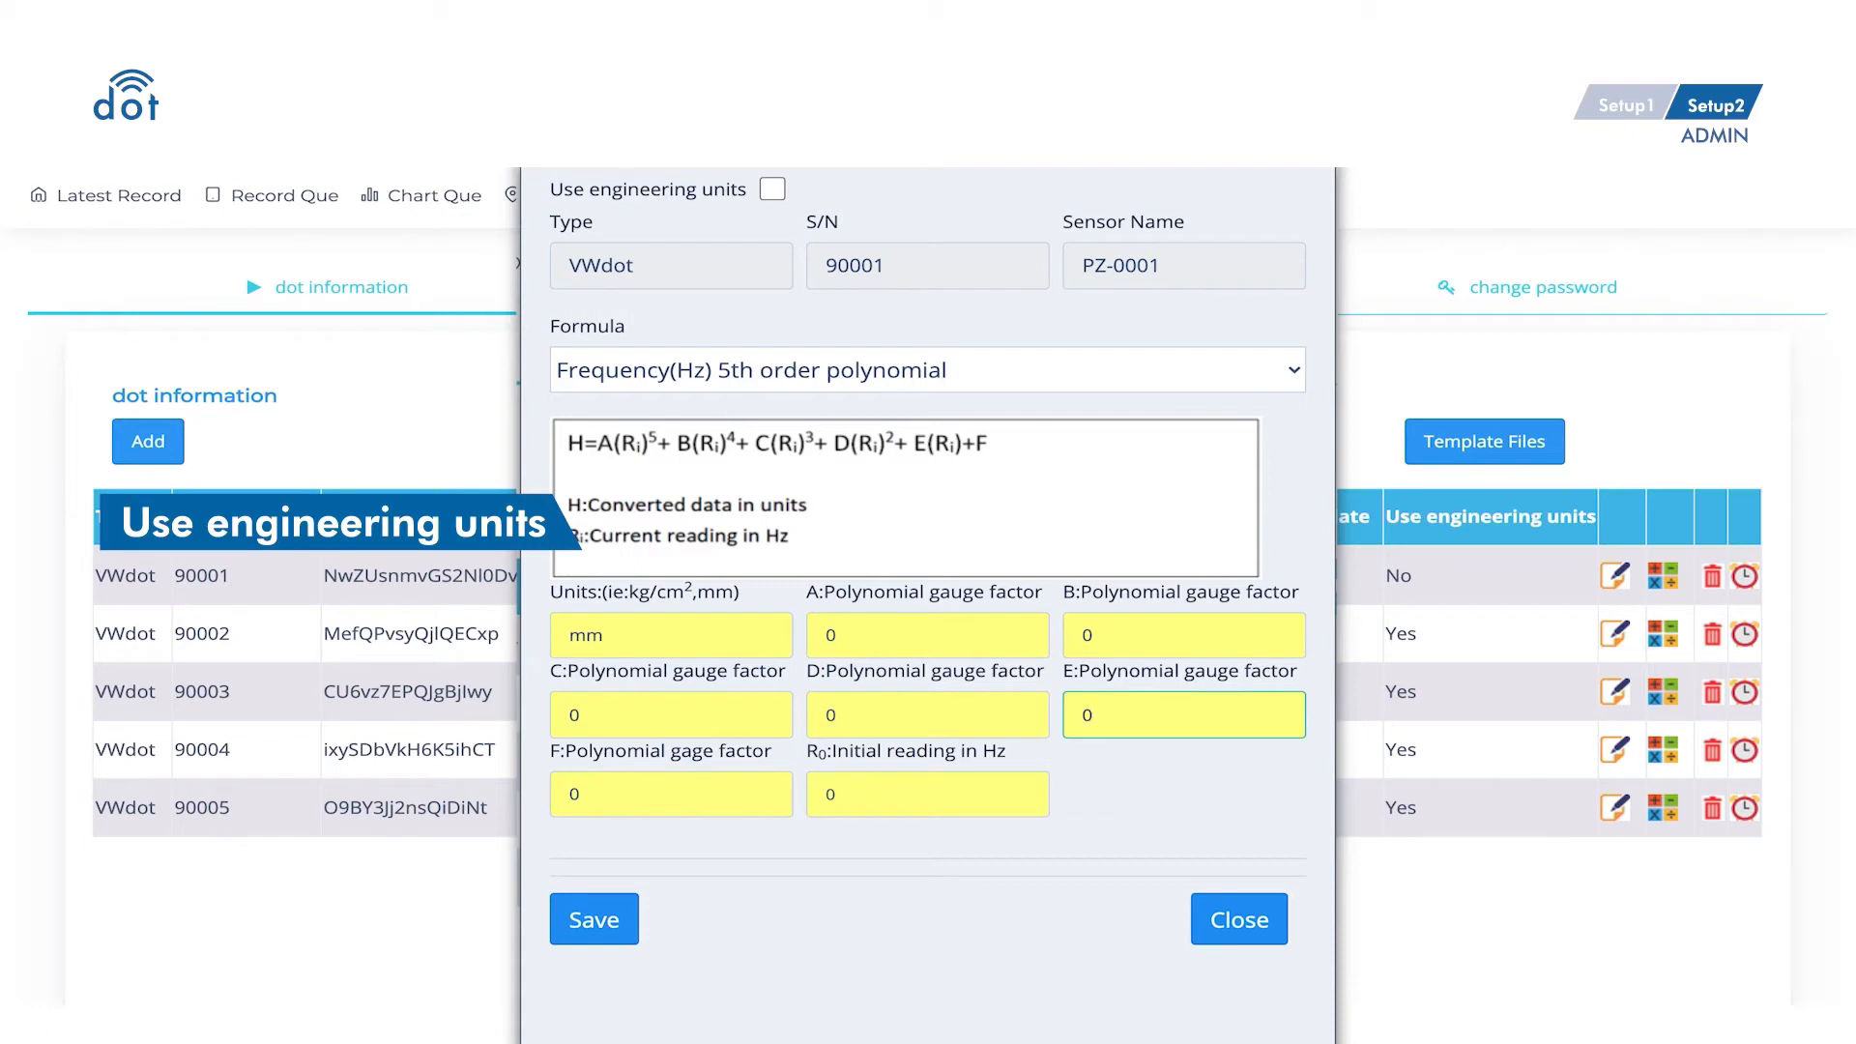
pyautogui.write('.05')
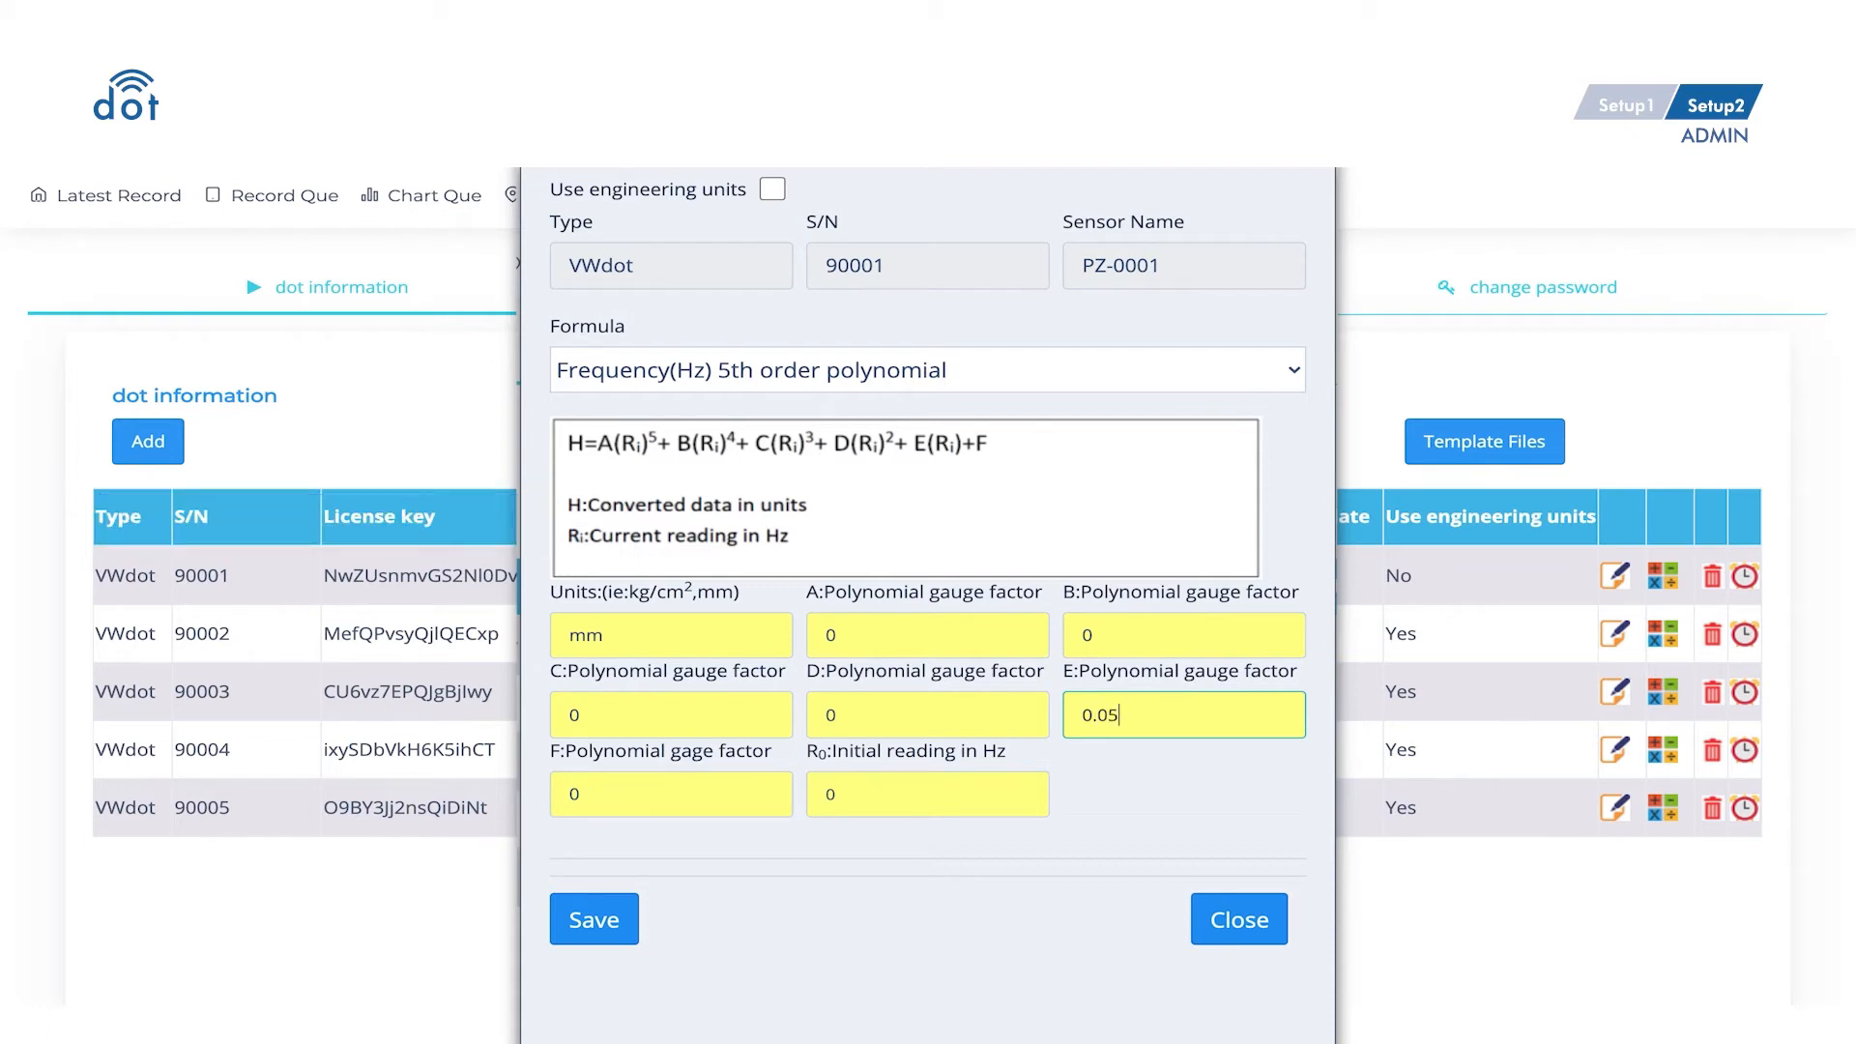
pyautogui.click(992, 812)
pyautogui.press('Home')
pyautogui.write('300')
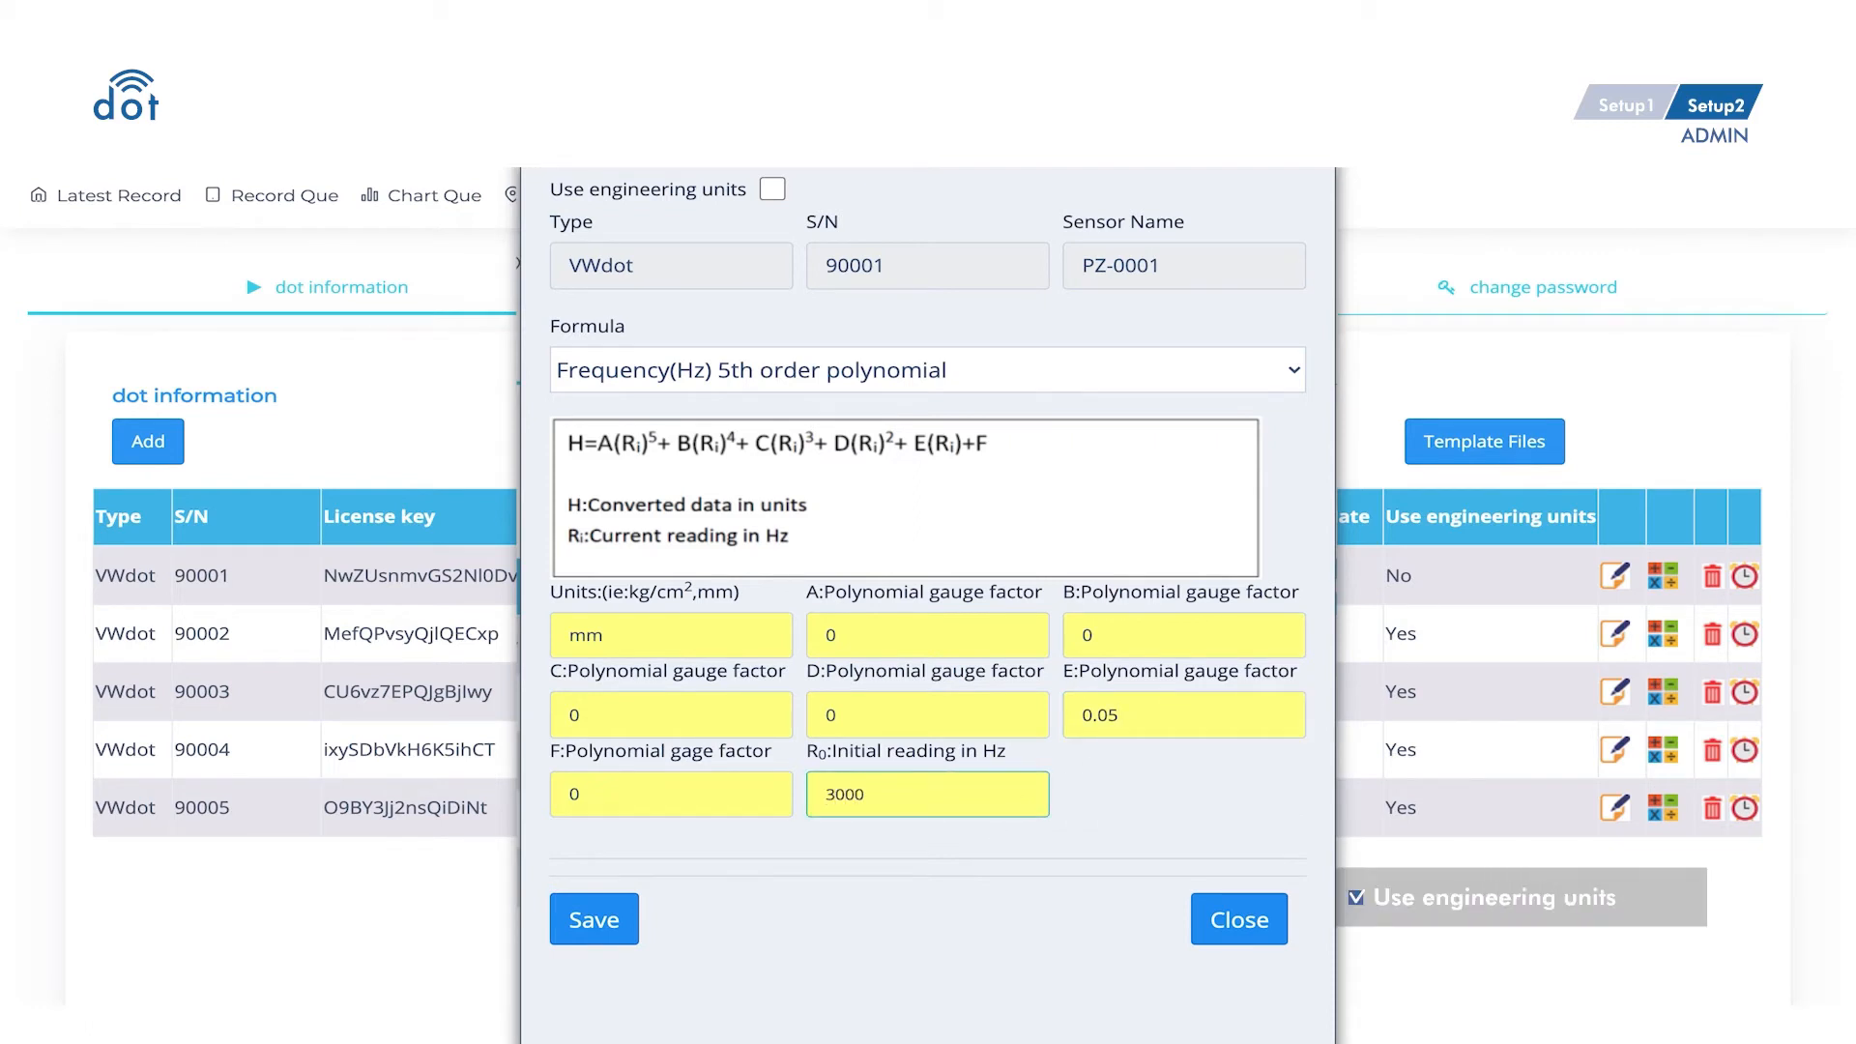
# - Turn on engineering units and set alert level 1 limits to -0.98 and 1
pyautogui.click(771, 191)
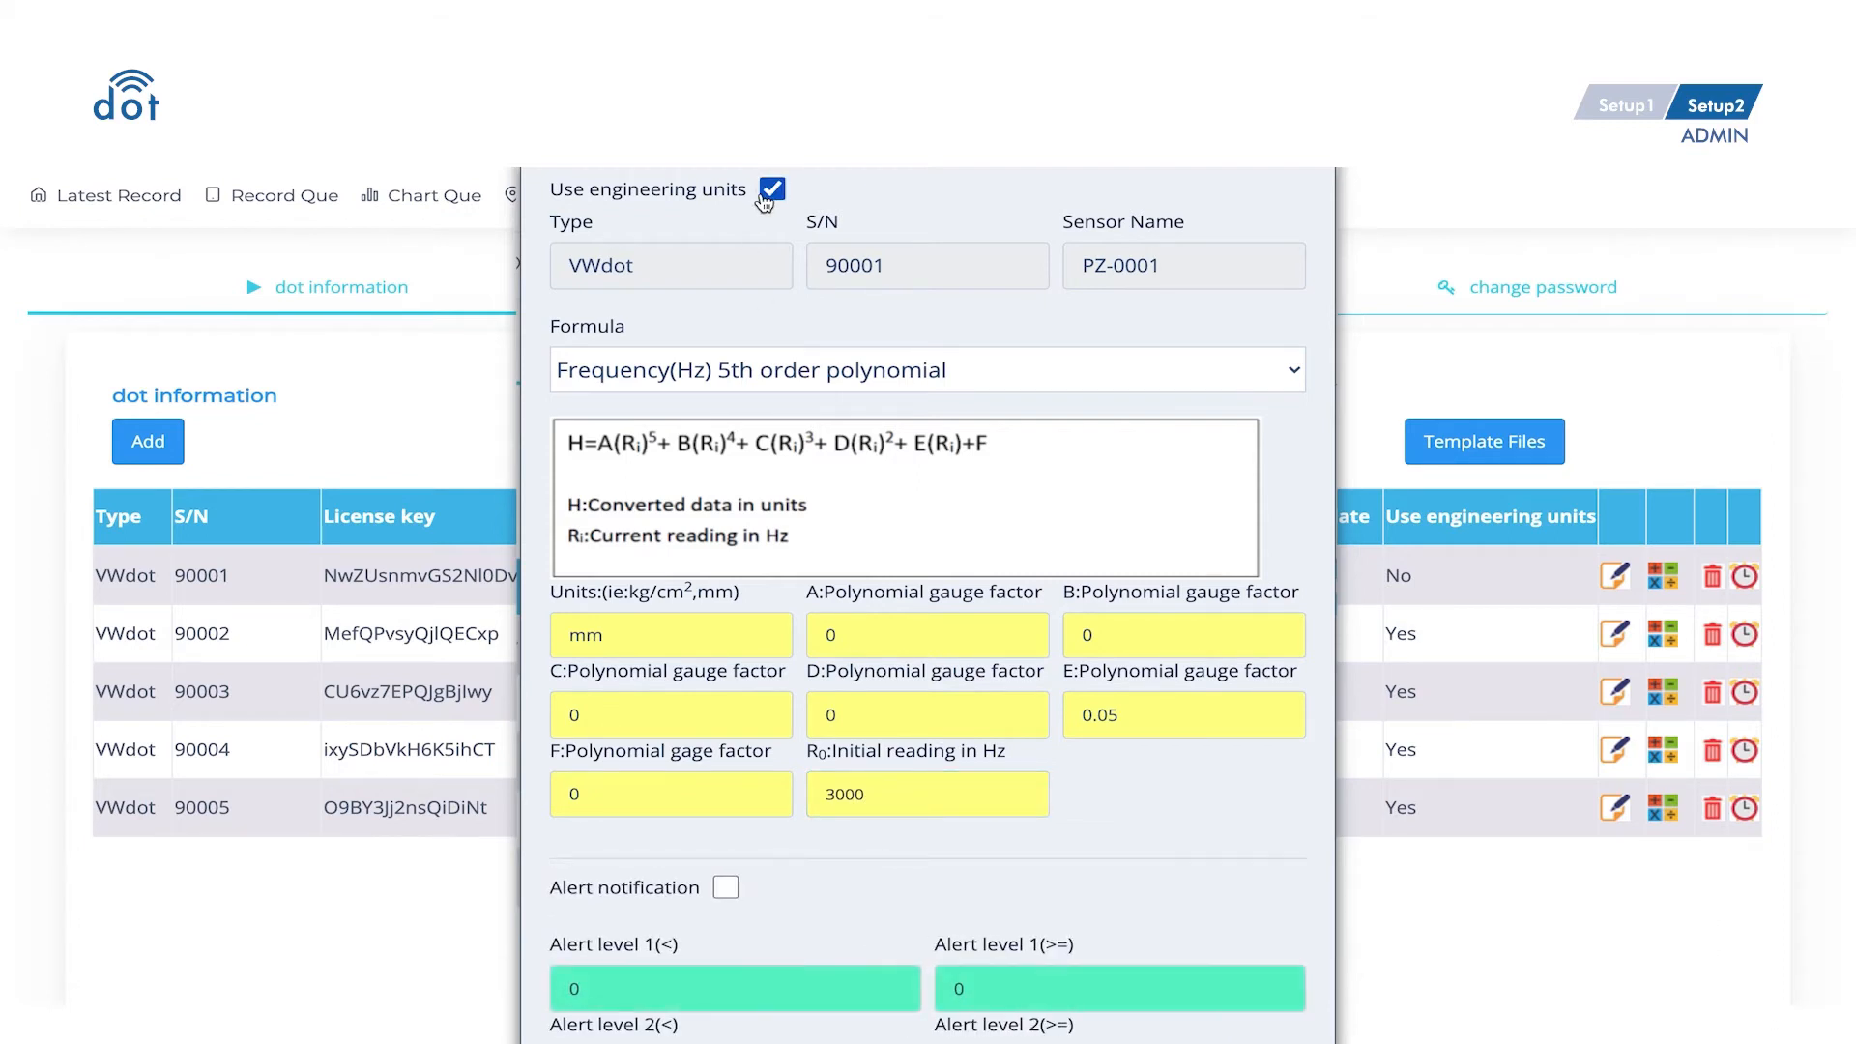
pyautogui.scroll(-3, 1402, 696)
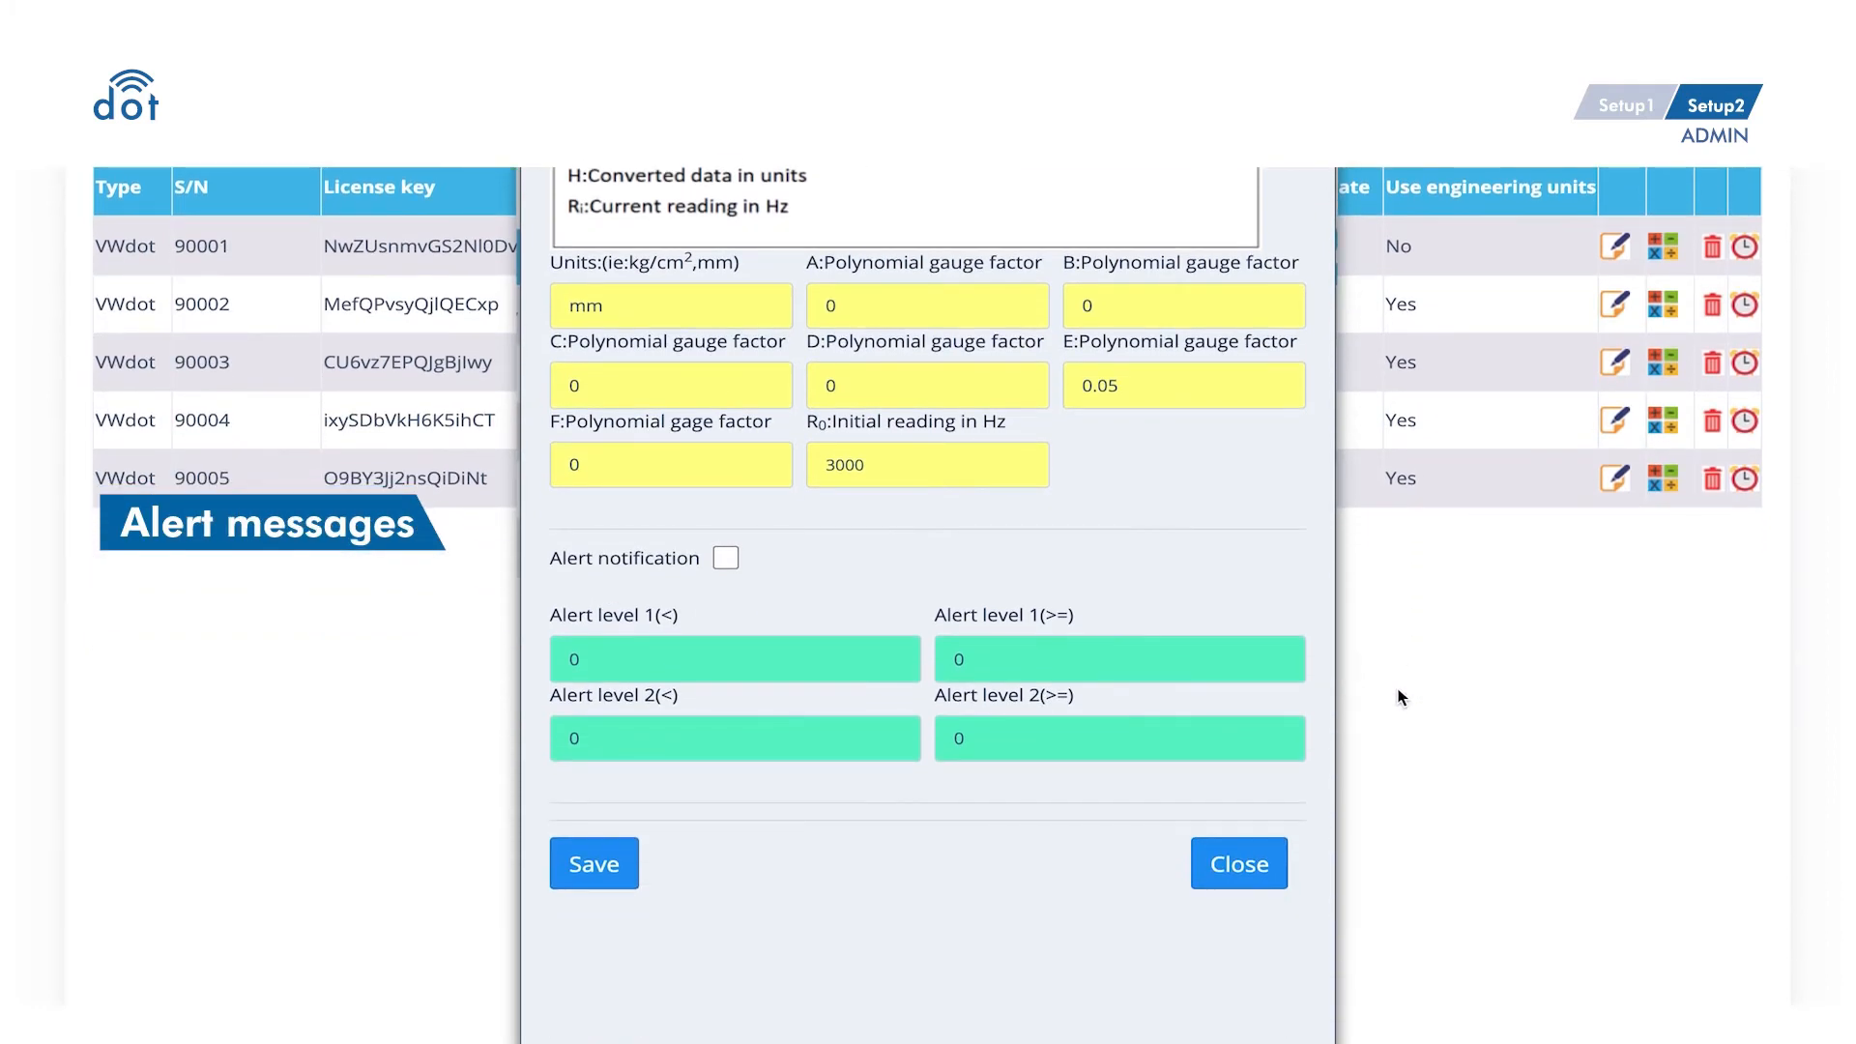
pyautogui.click(909, 668)
pyautogui.press('Home')
pyautogui.write('-0')
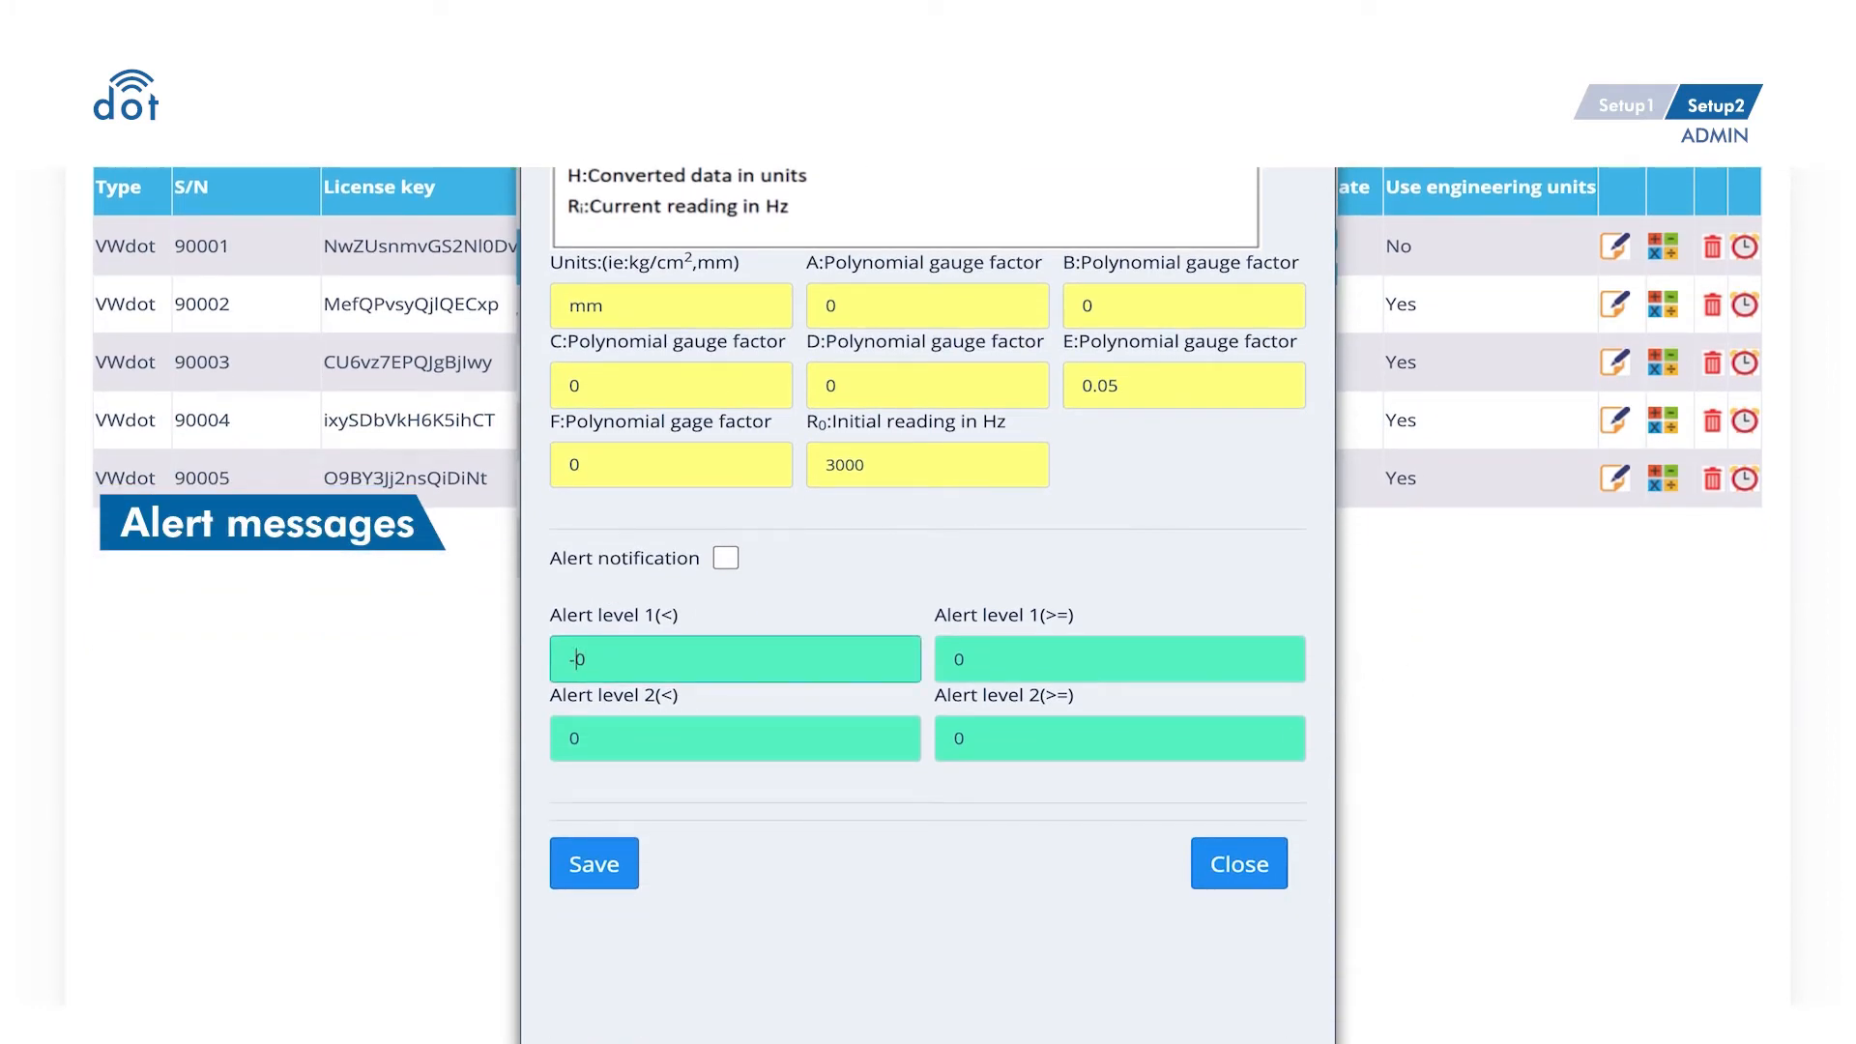
pyautogui.write('.98')
pyautogui.click(978, 662)
pyautogui.press('BackSpace')
pyautogui.write('1')
# - Set alert level 2 limits to -2 and 2 and enable alert notification
pyautogui.click(795, 742)
pyautogui.press('BackSpace')
pyautogui.write('-2')
pyautogui.click(967, 752)
pyautogui.press('BackSpace')
pyautogui.write('2')
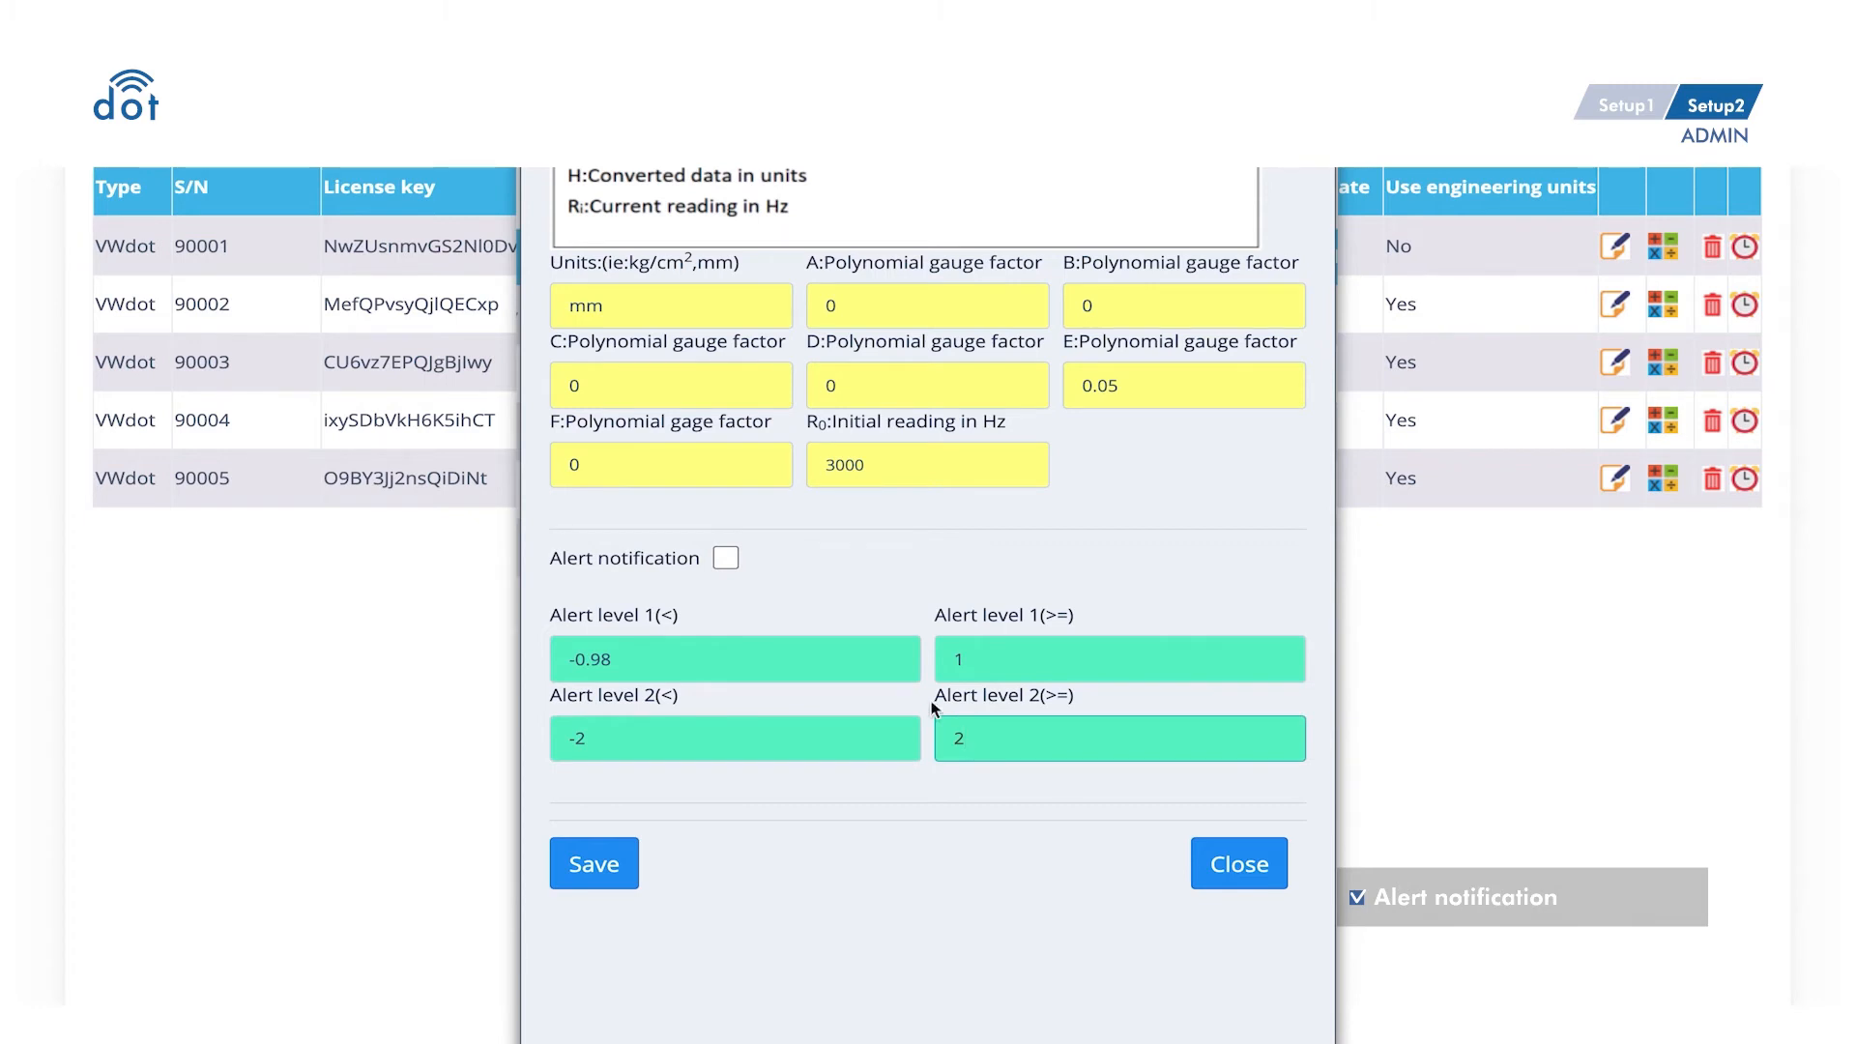
pyautogui.click(726, 559)
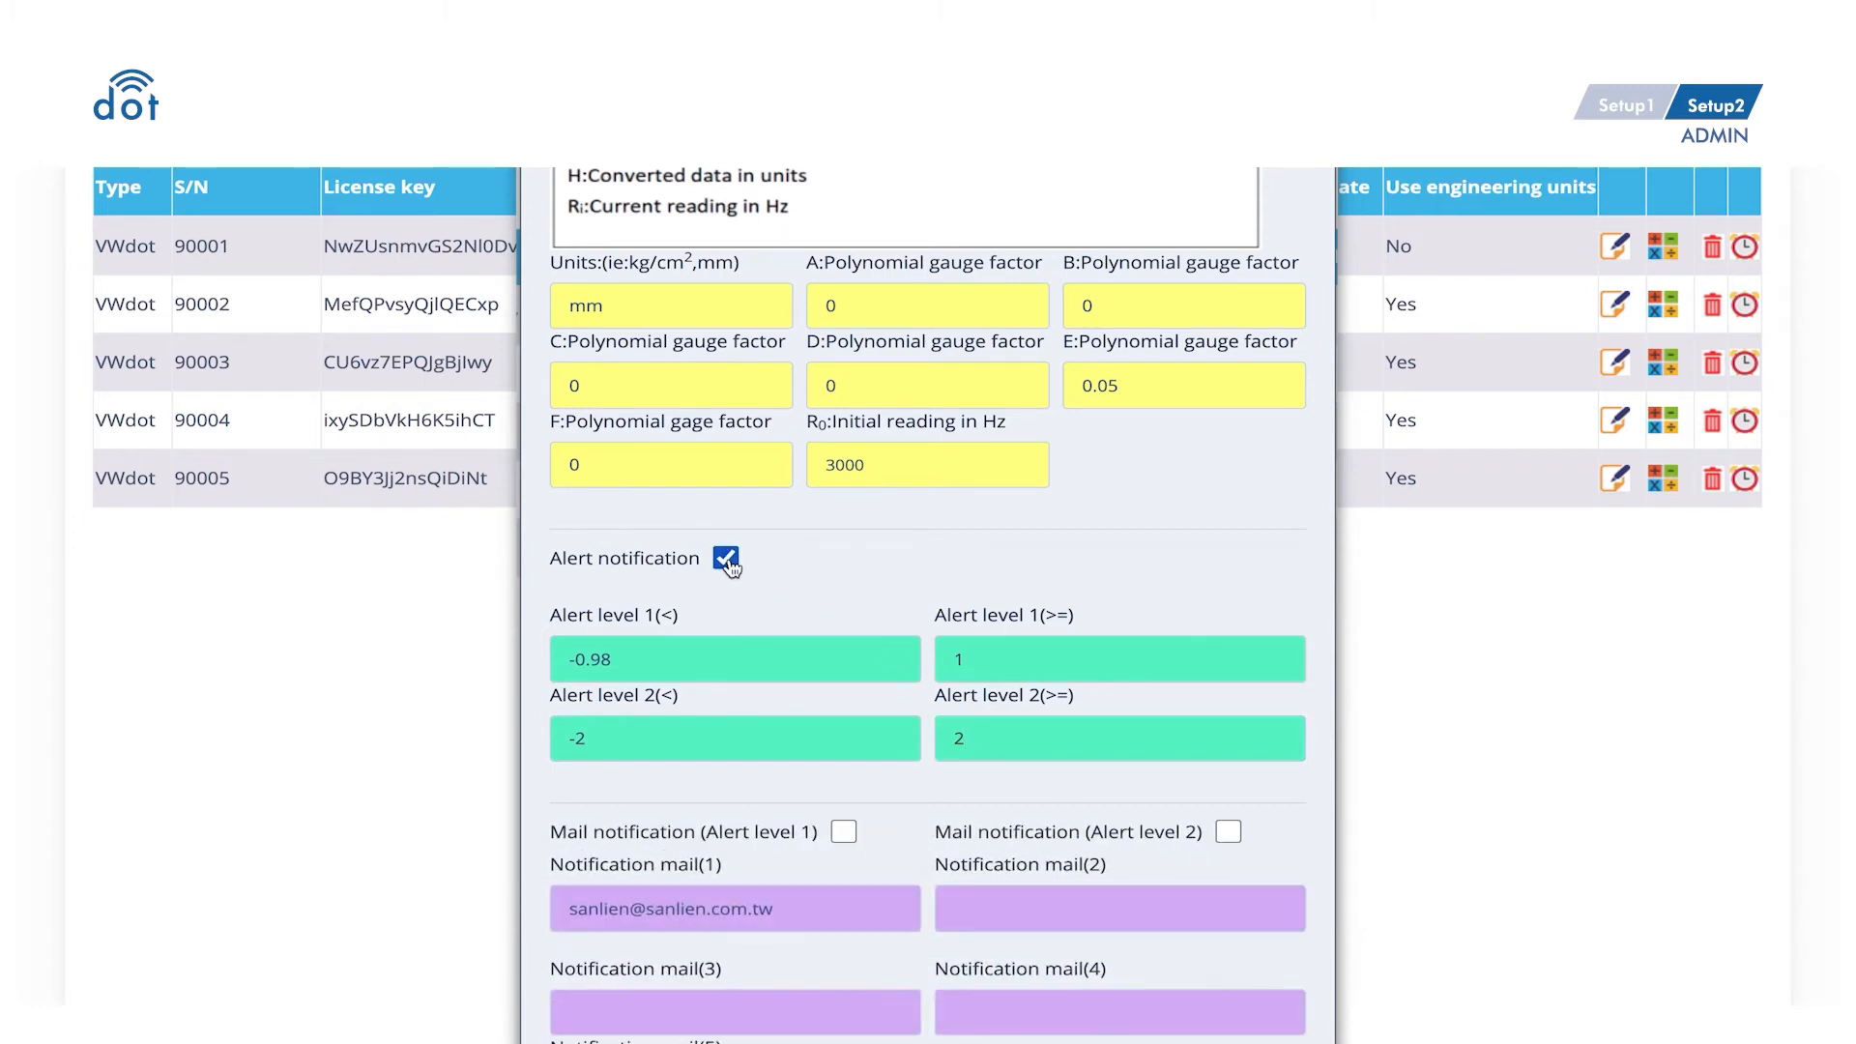
pyautogui.scroll(-3, 730, 566)
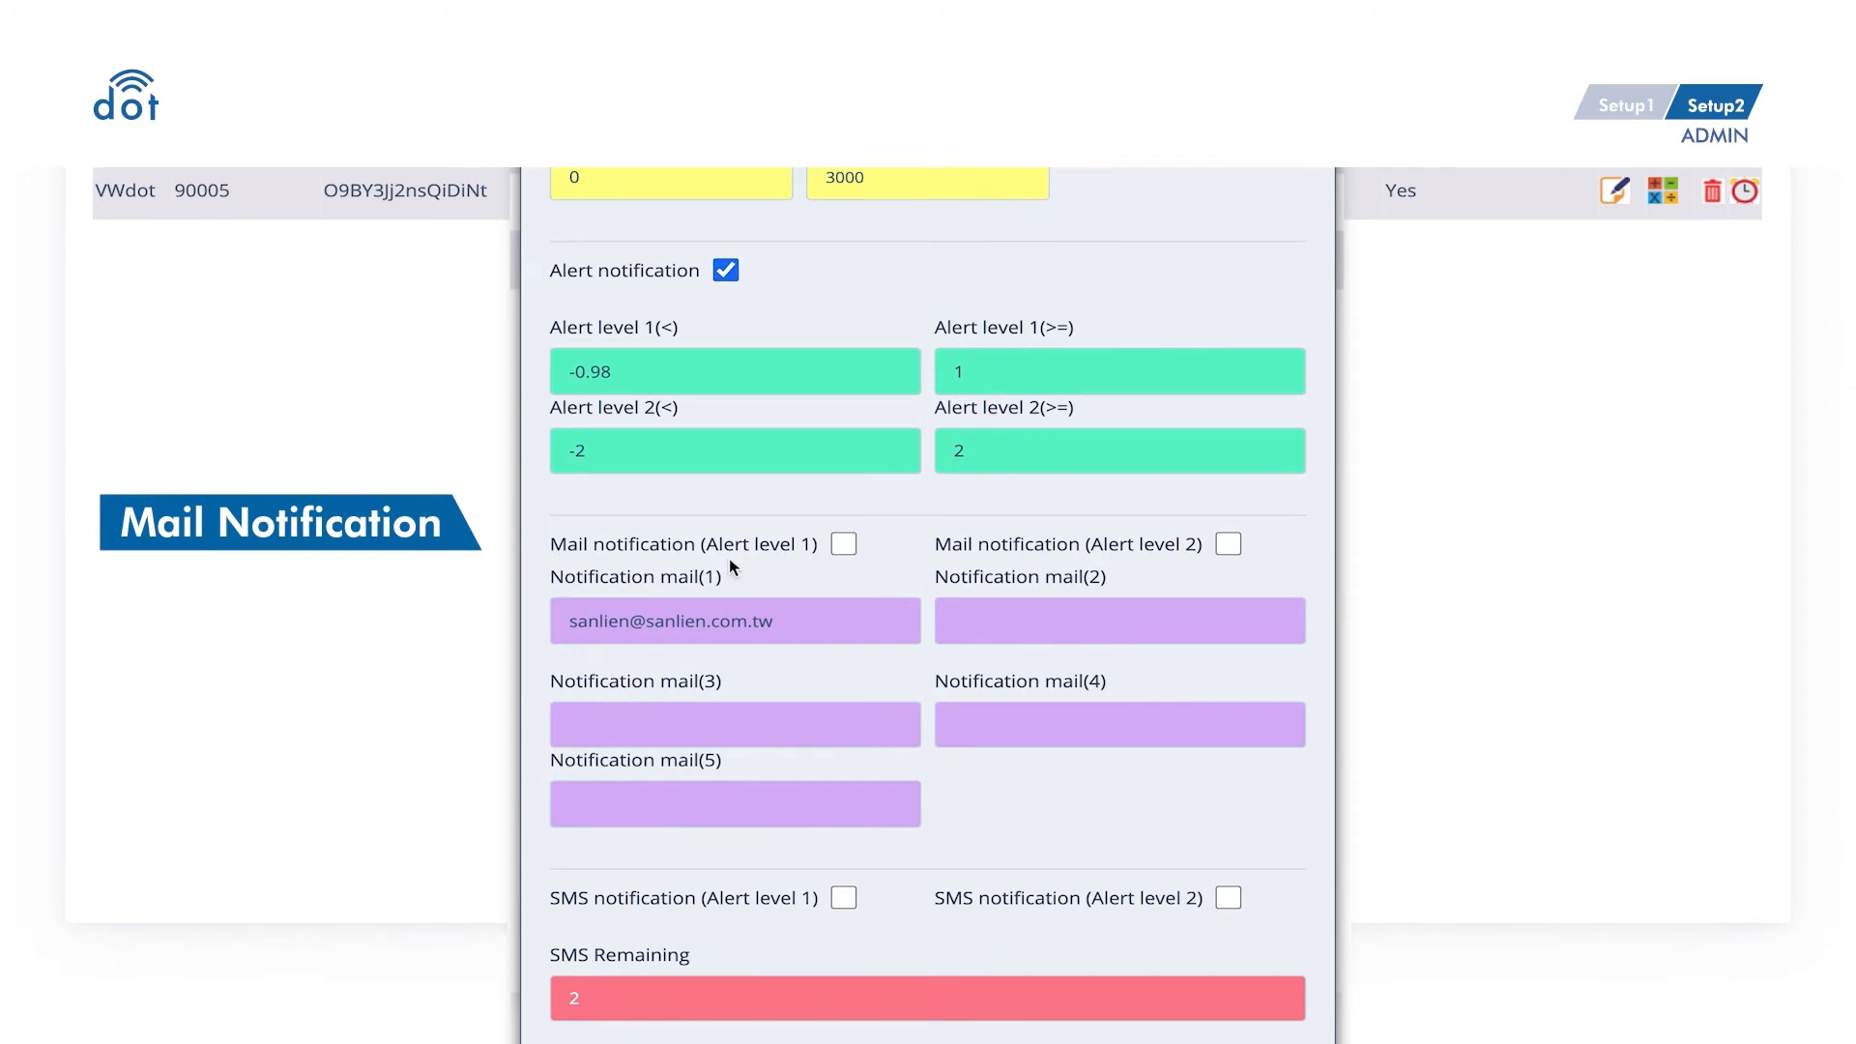
# - Enable level 1 mail notification and select the recipient address in Notification mail(1)
pyautogui.click(844, 548)
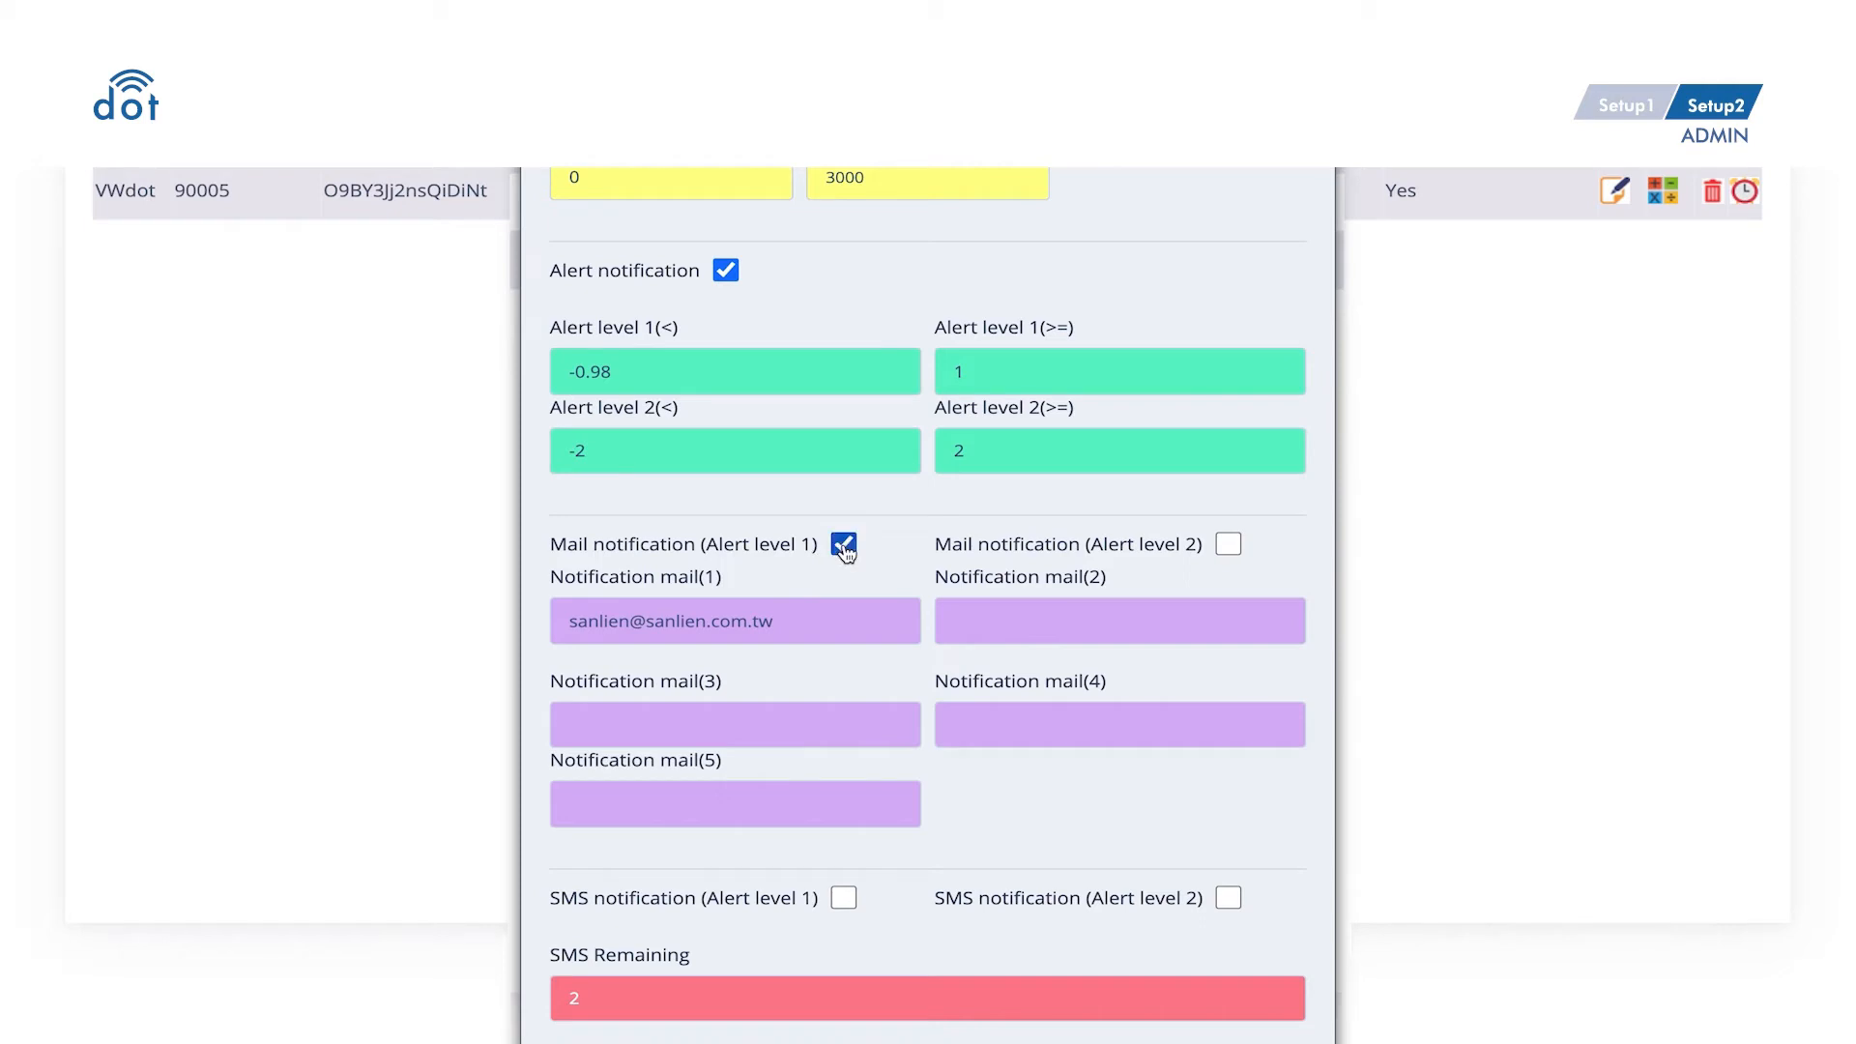
pyautogui.click(852, 629)
pyautogui.hotkey('ctrl', 'a')
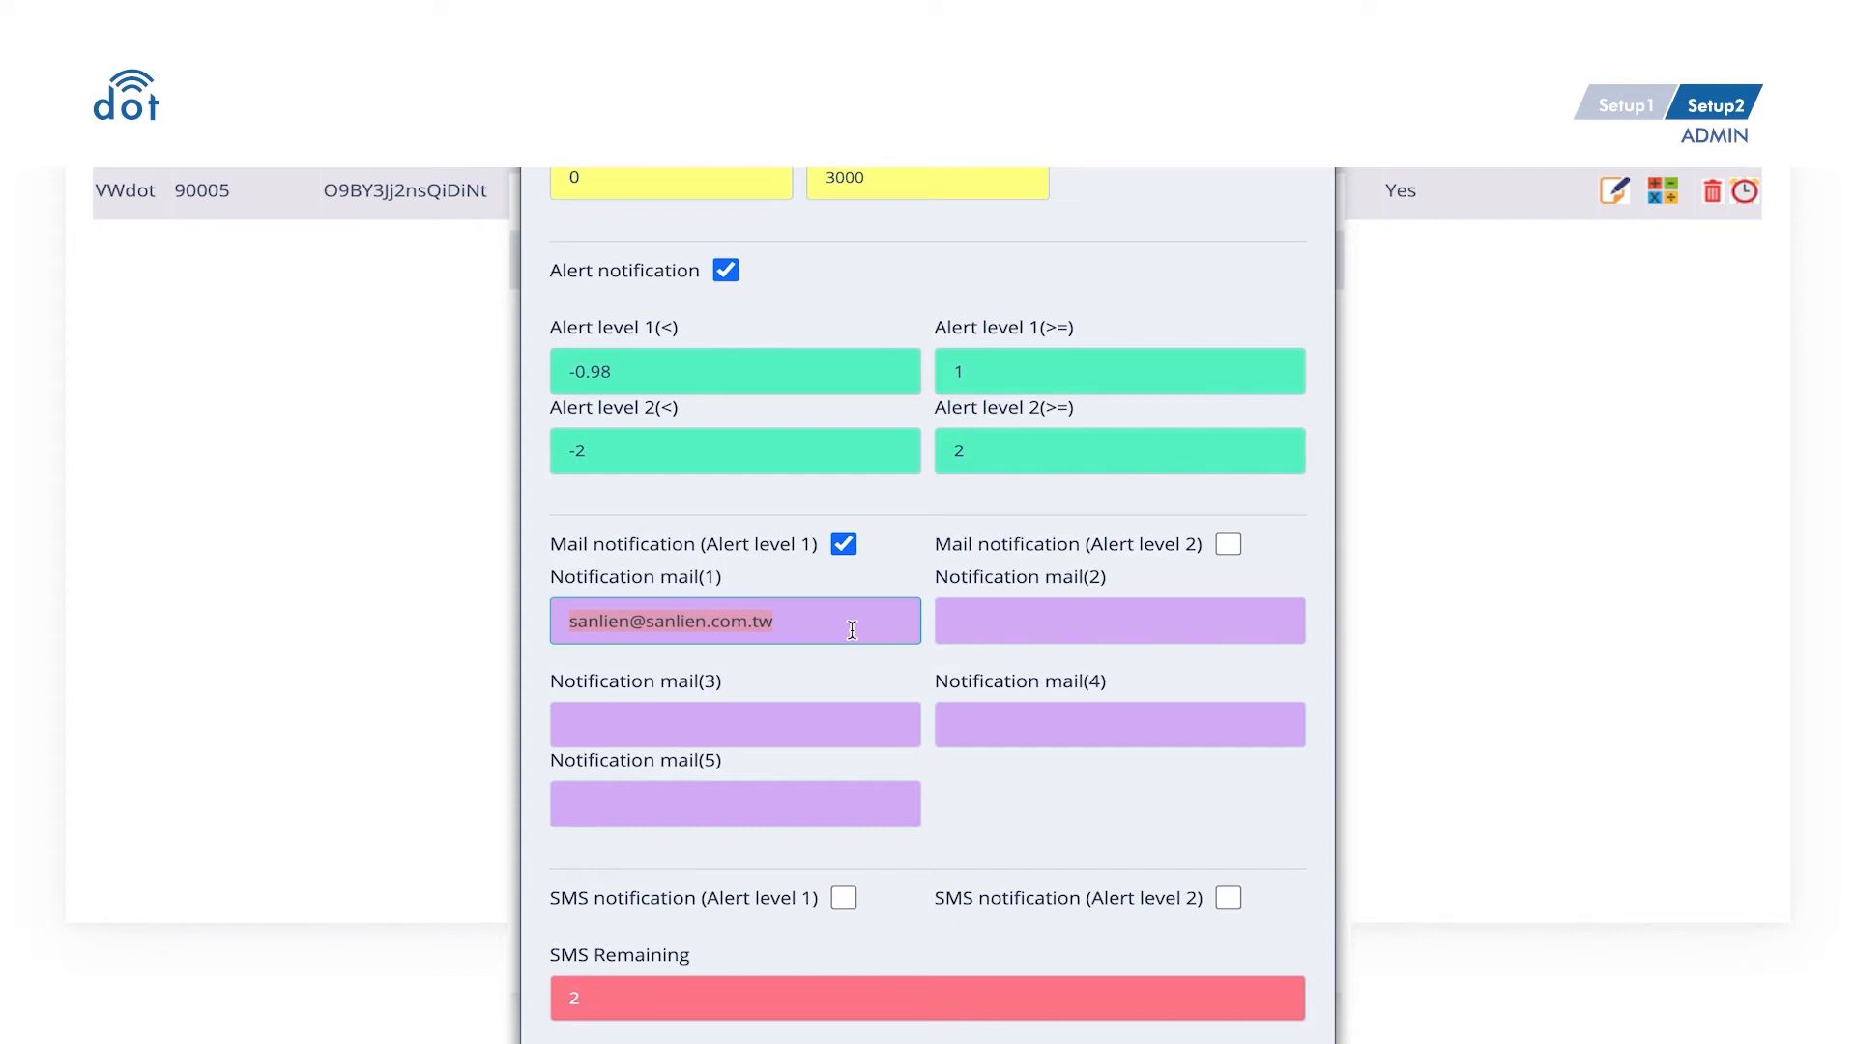
pyautogui.scroll(-3, 852, 629)
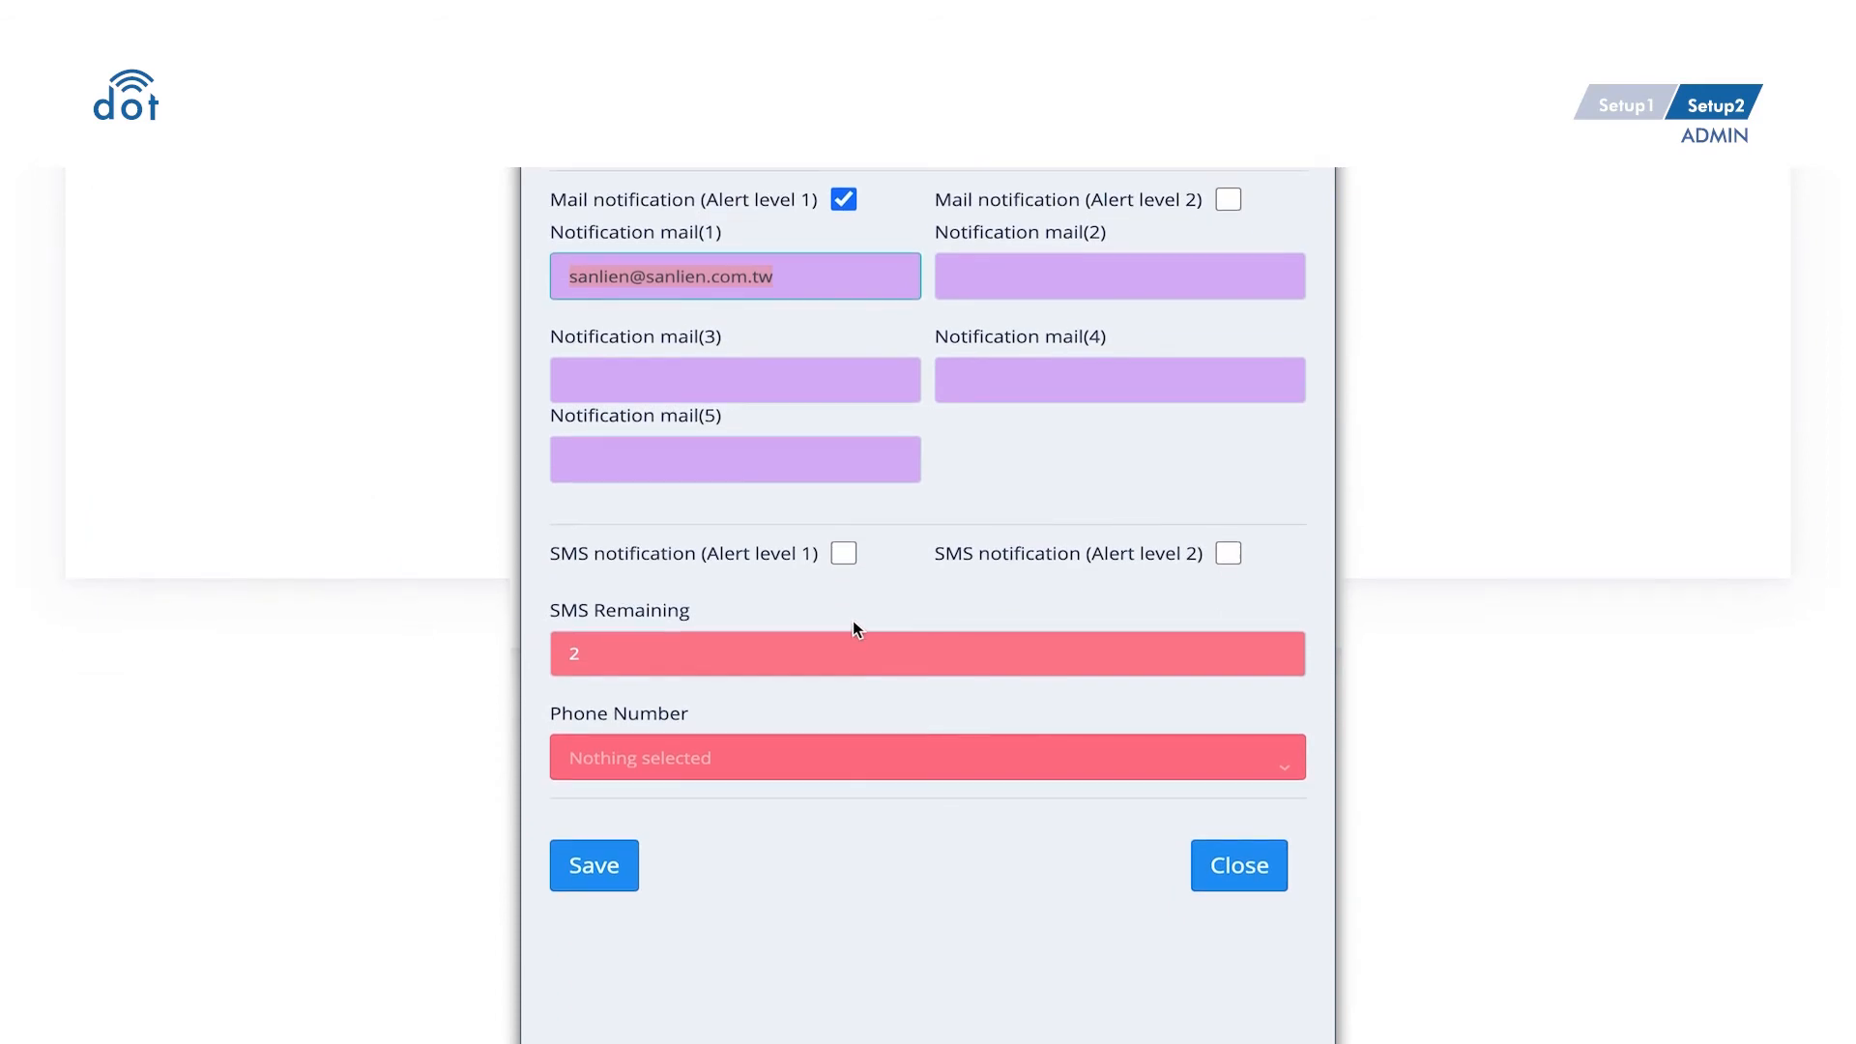
# - Enable level 1 SMS notification to the stored recipient's phone number and save the sensor
pyautogui.click(844, 554)
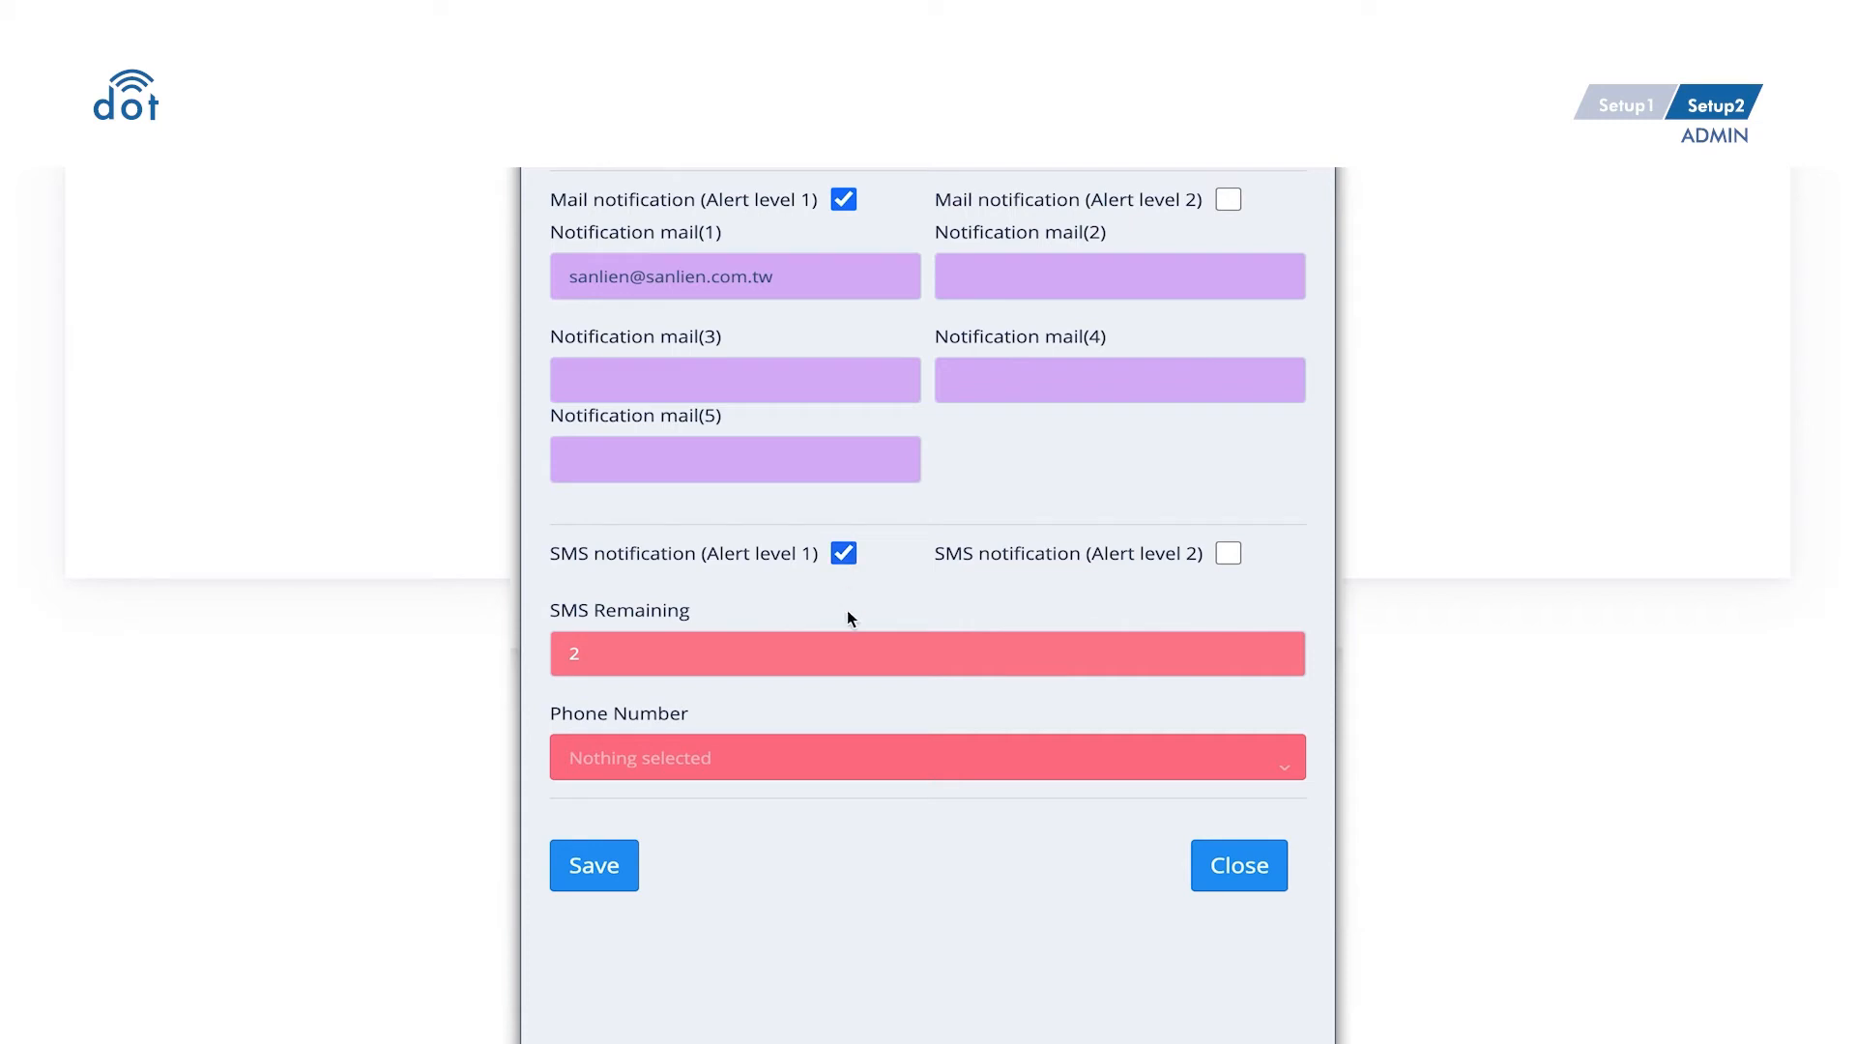
pyautogui.click(849, 763)
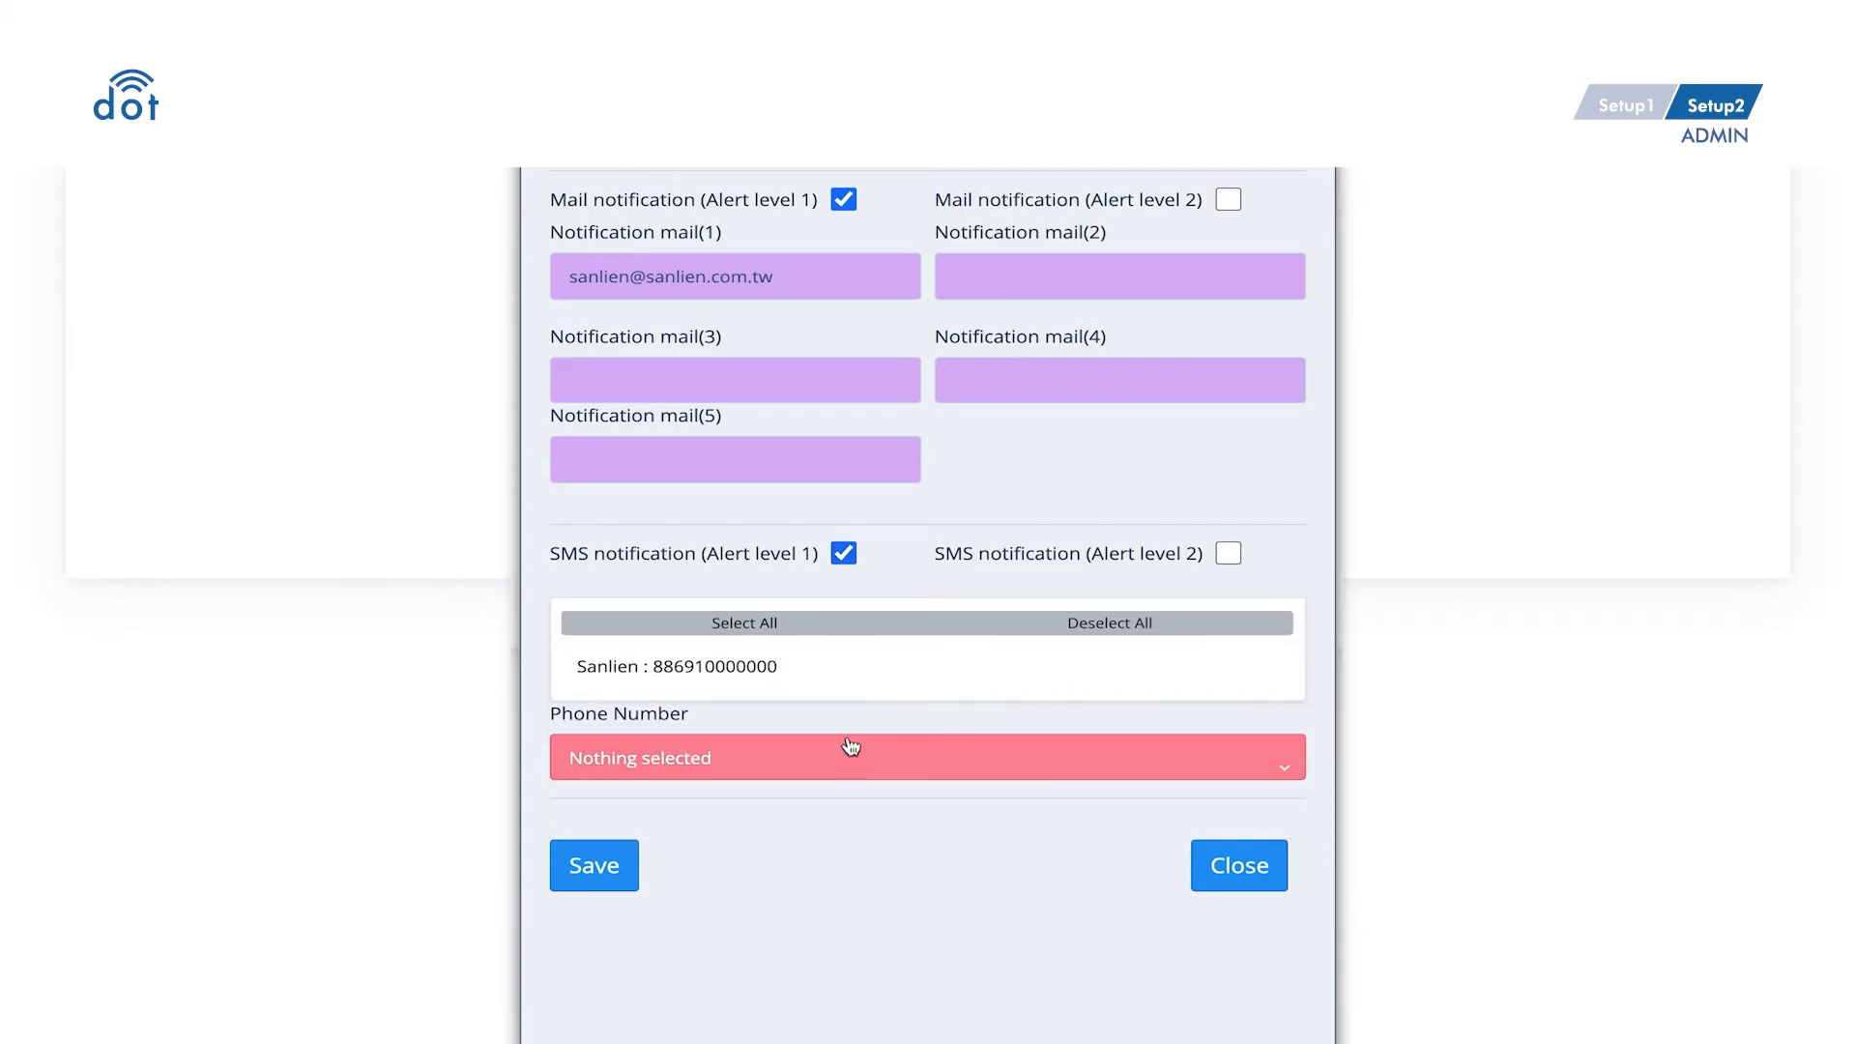
pyautogui.click(864, 684)
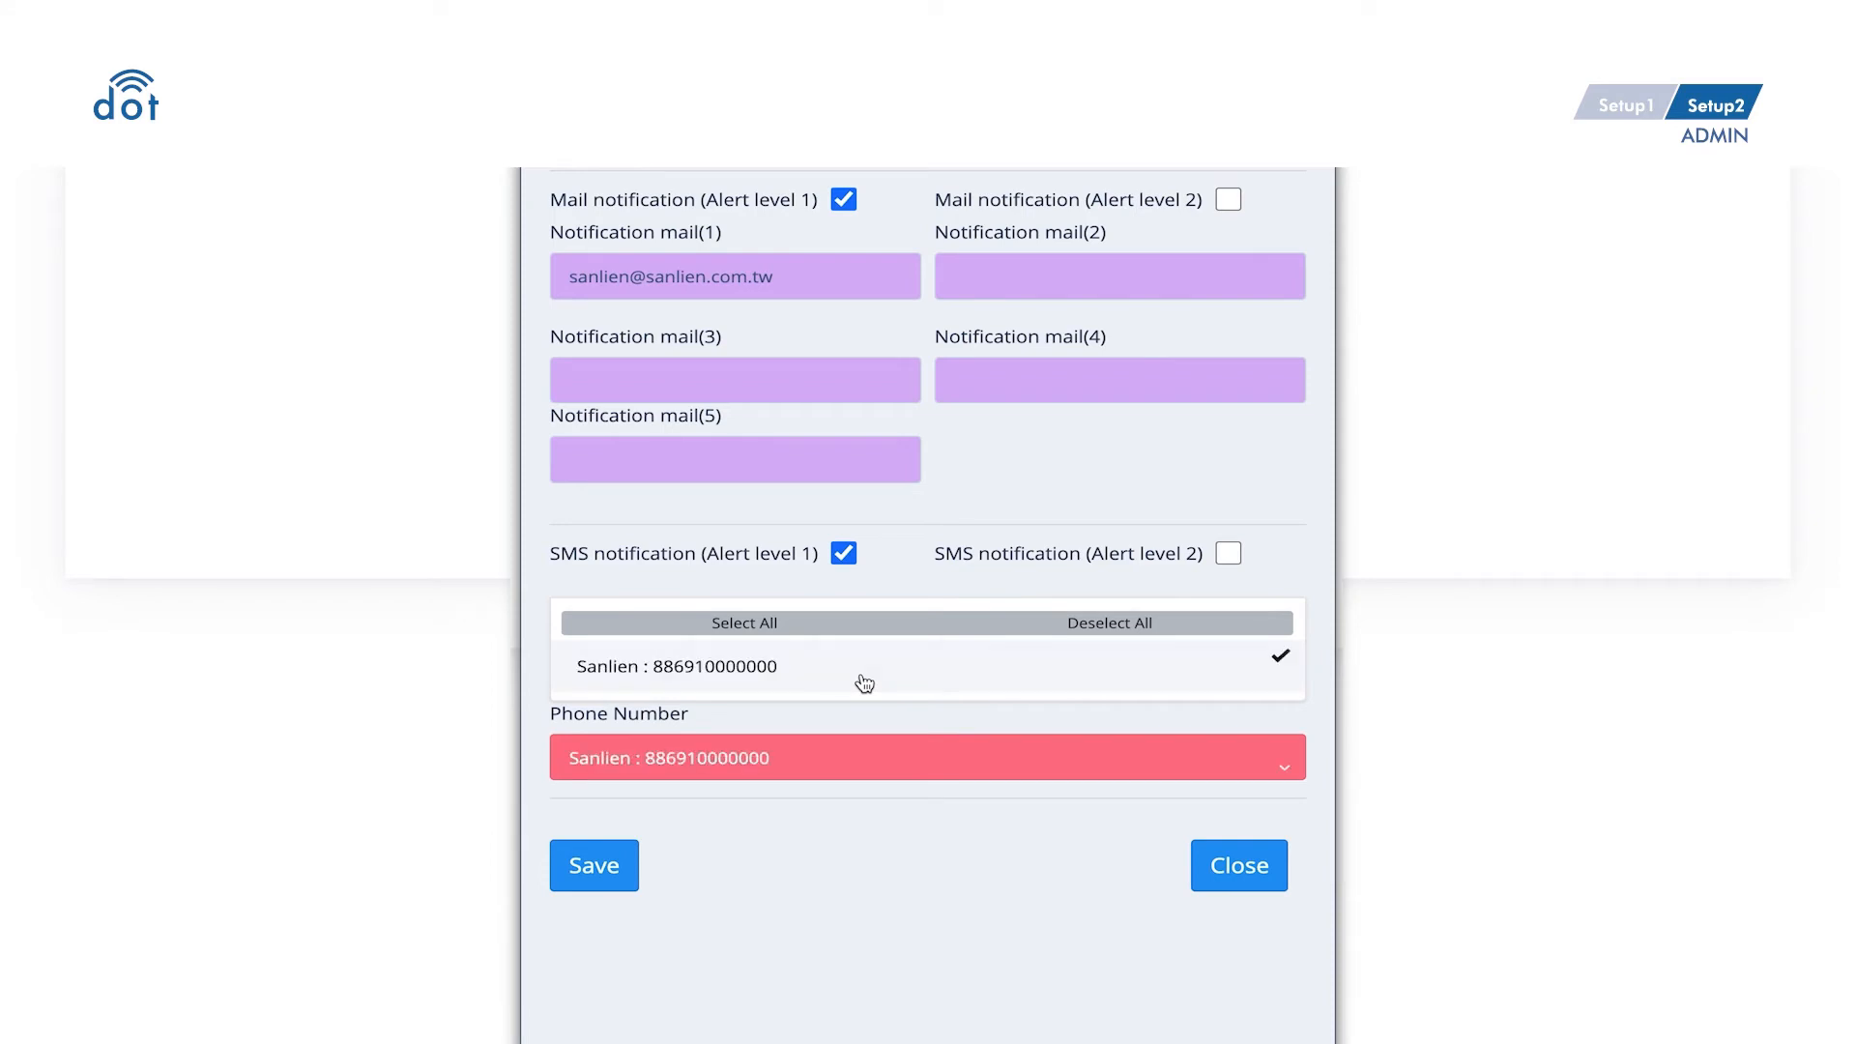
pyautogui.click(875, 807)
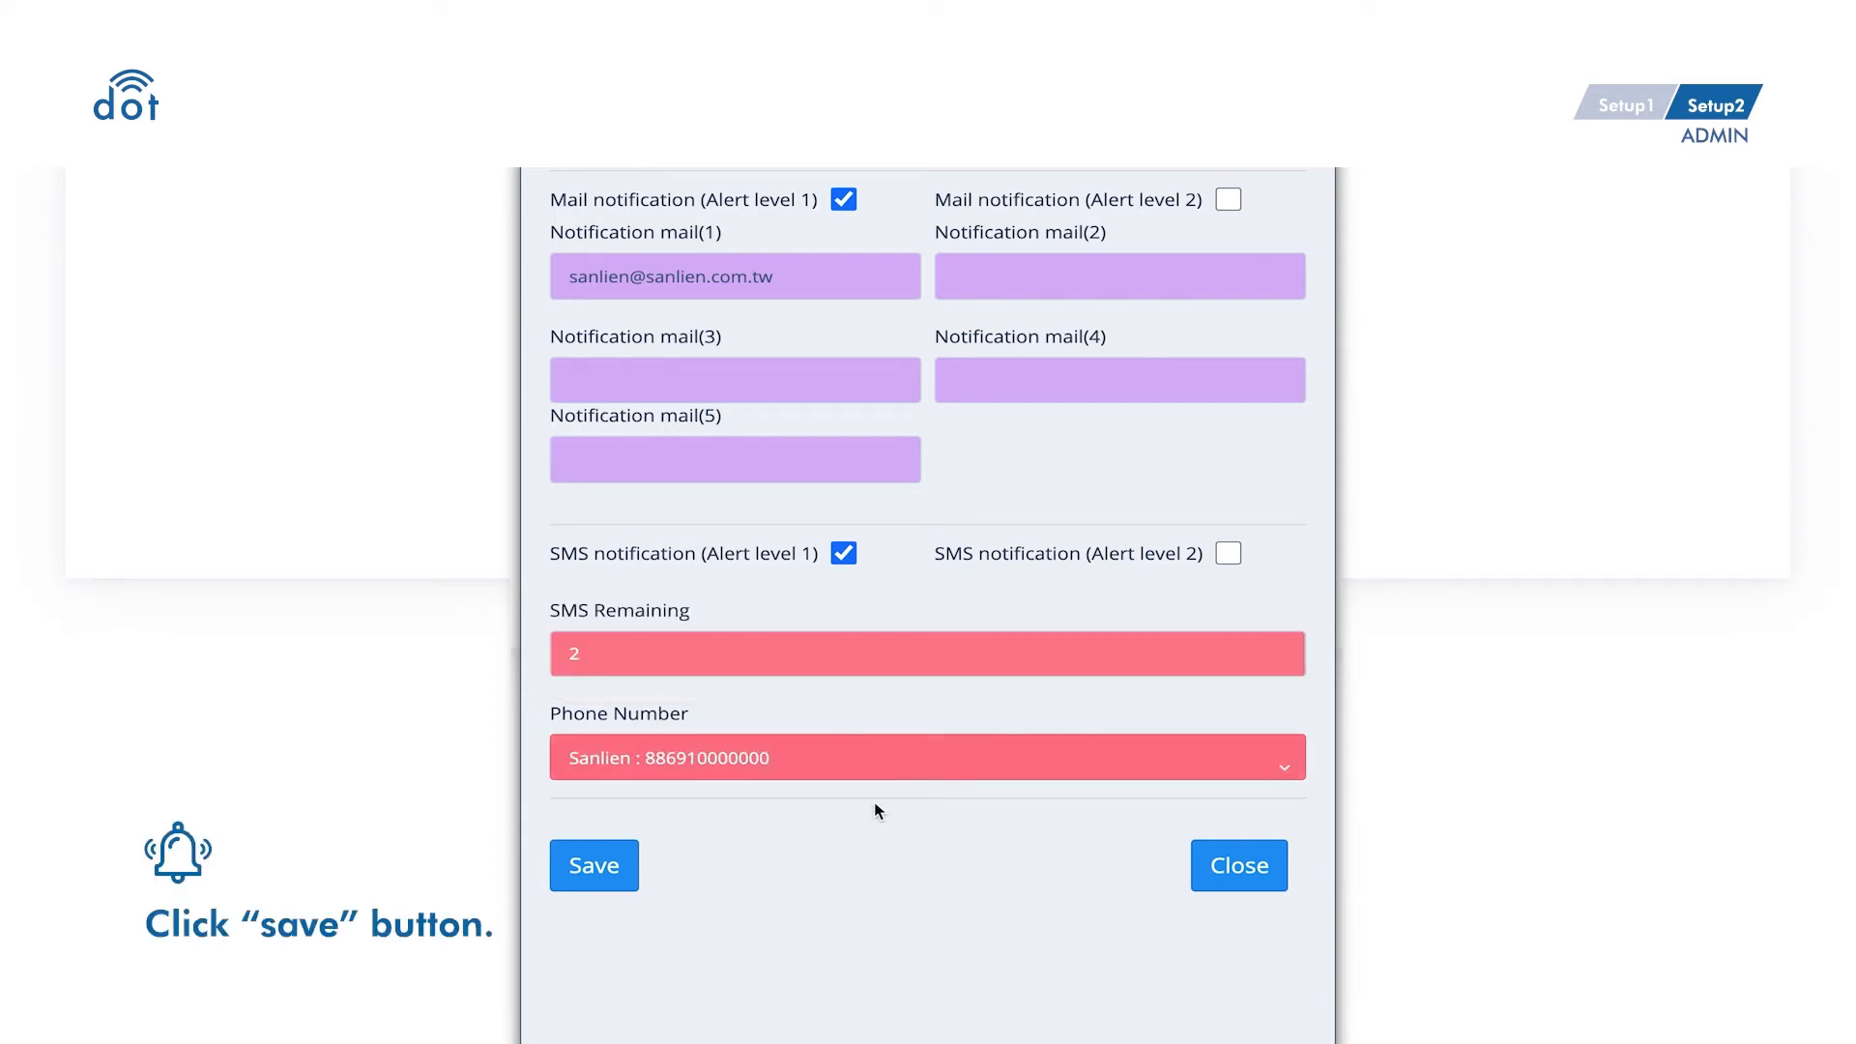
pyautogui.click(619, 875)
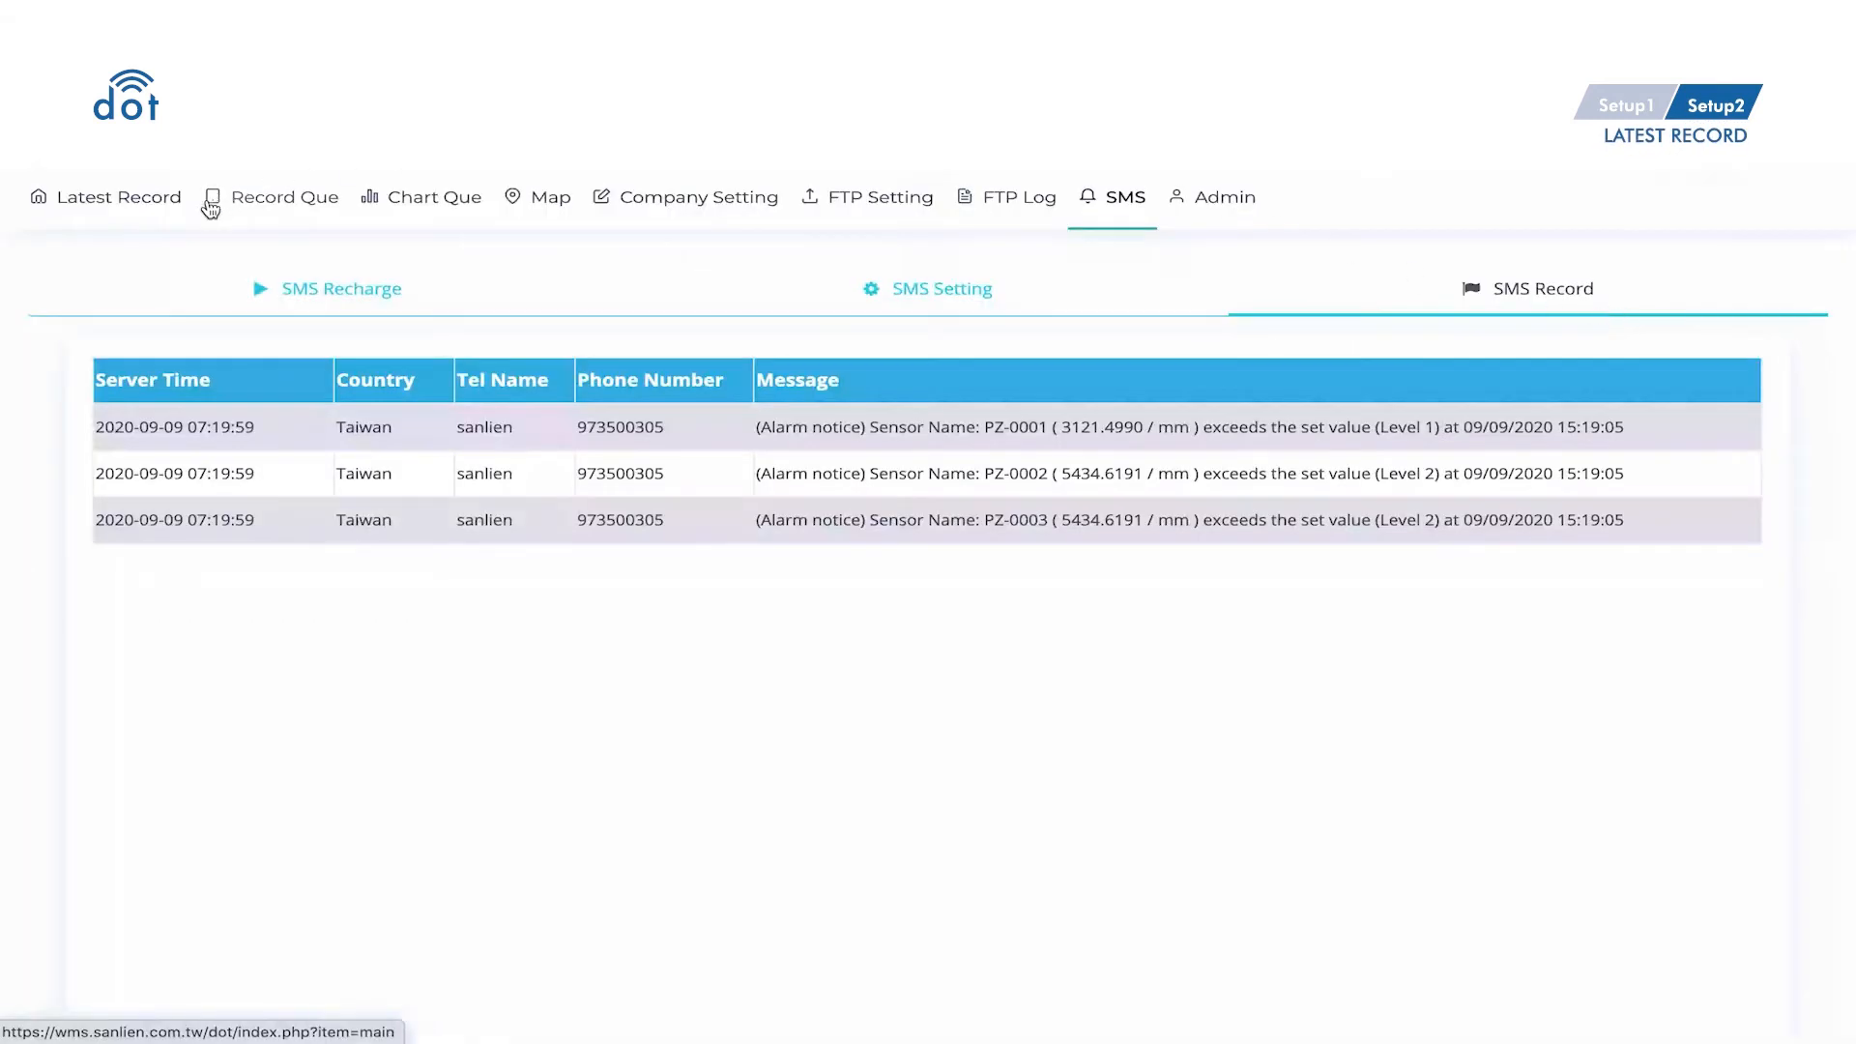
# - Open the Latest Record table of sensor readings
pyautogui.click(181, 215)
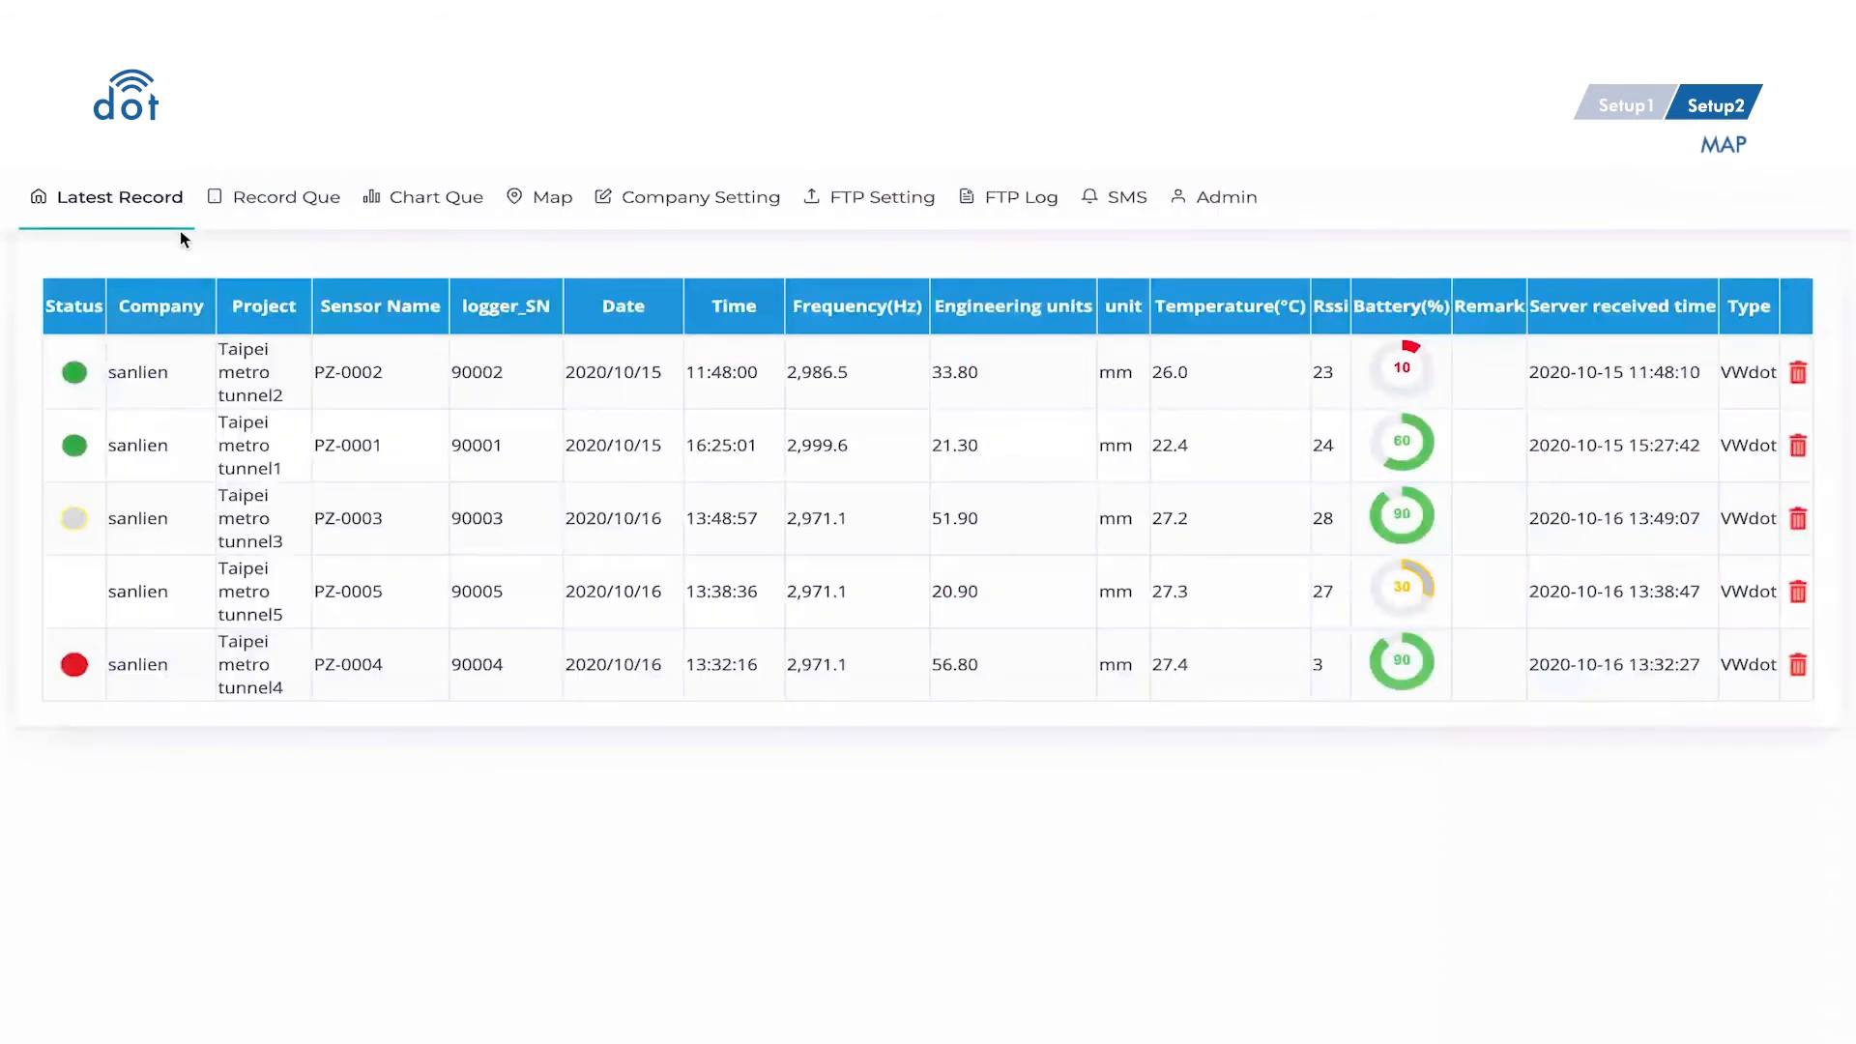
# - In Map Setting, search 37°49'13.3"N 122°28'34.4"W and jump to the Golden Gate Bridge result
pyautogui.click(515, 223)
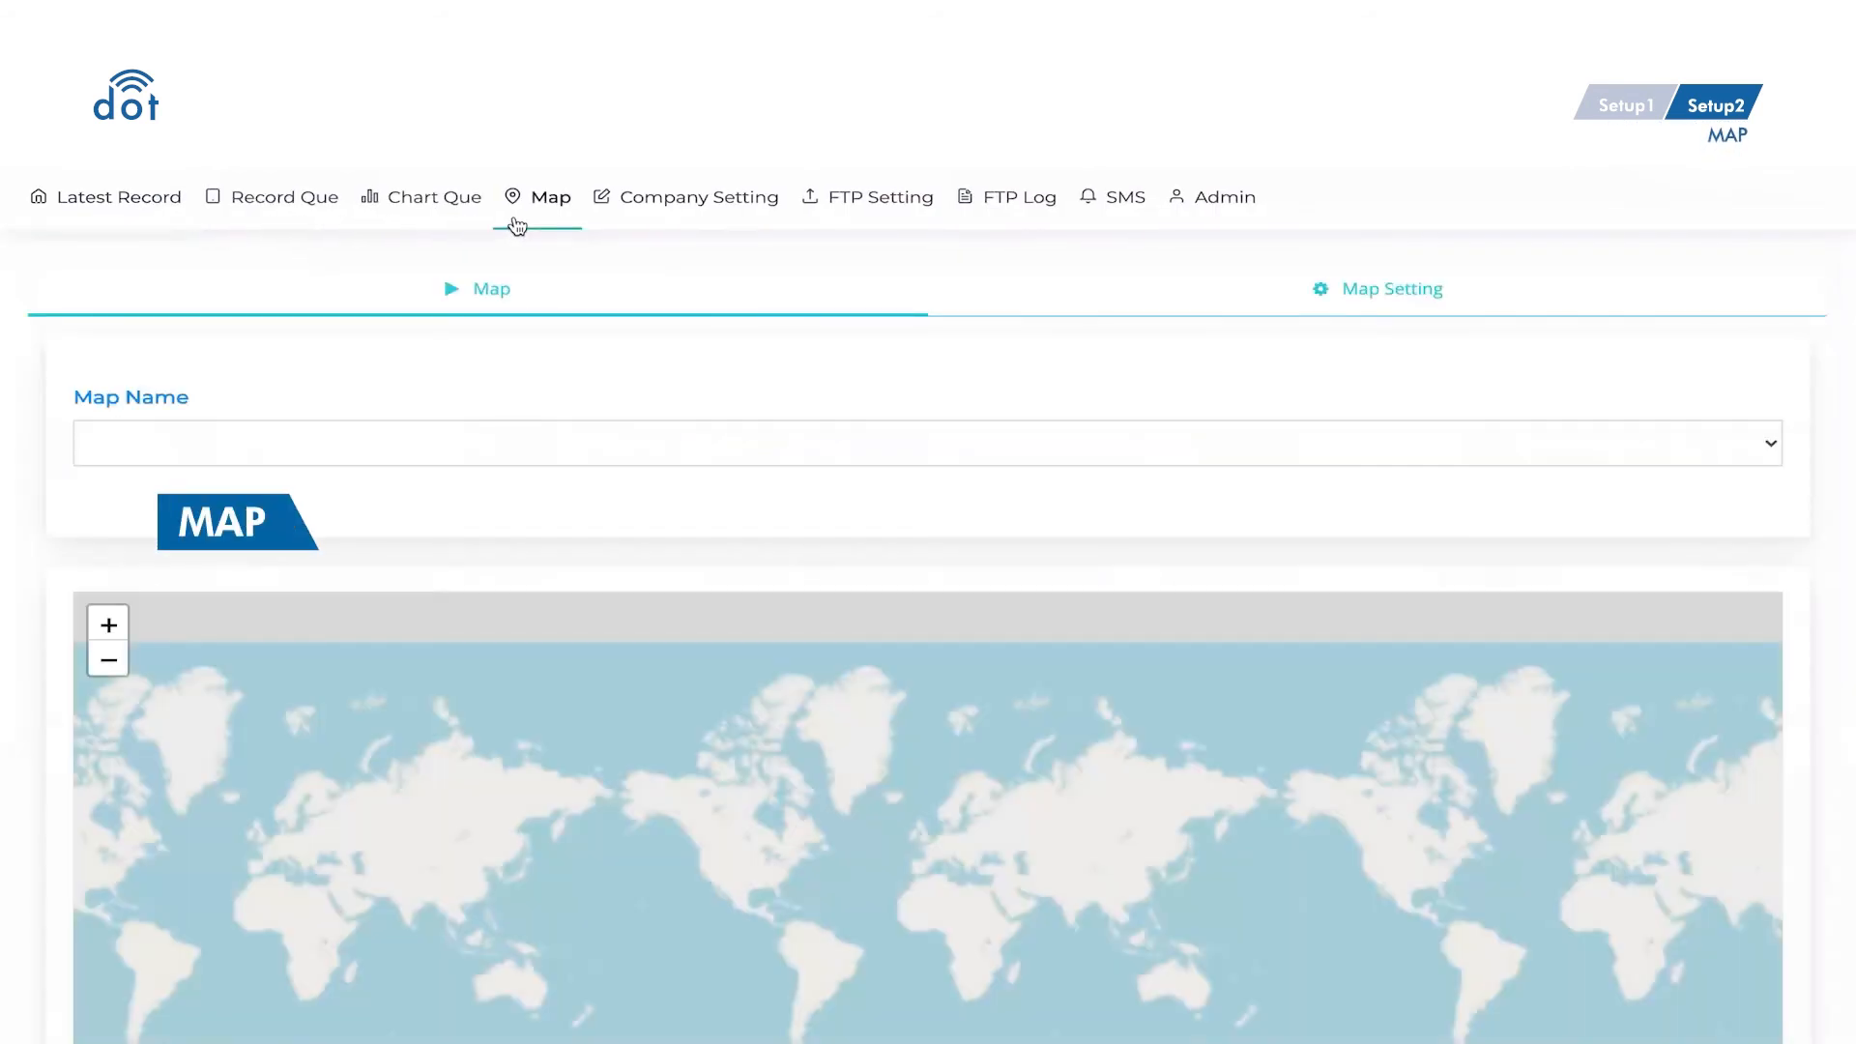
pyautogui.click(1291, 315)
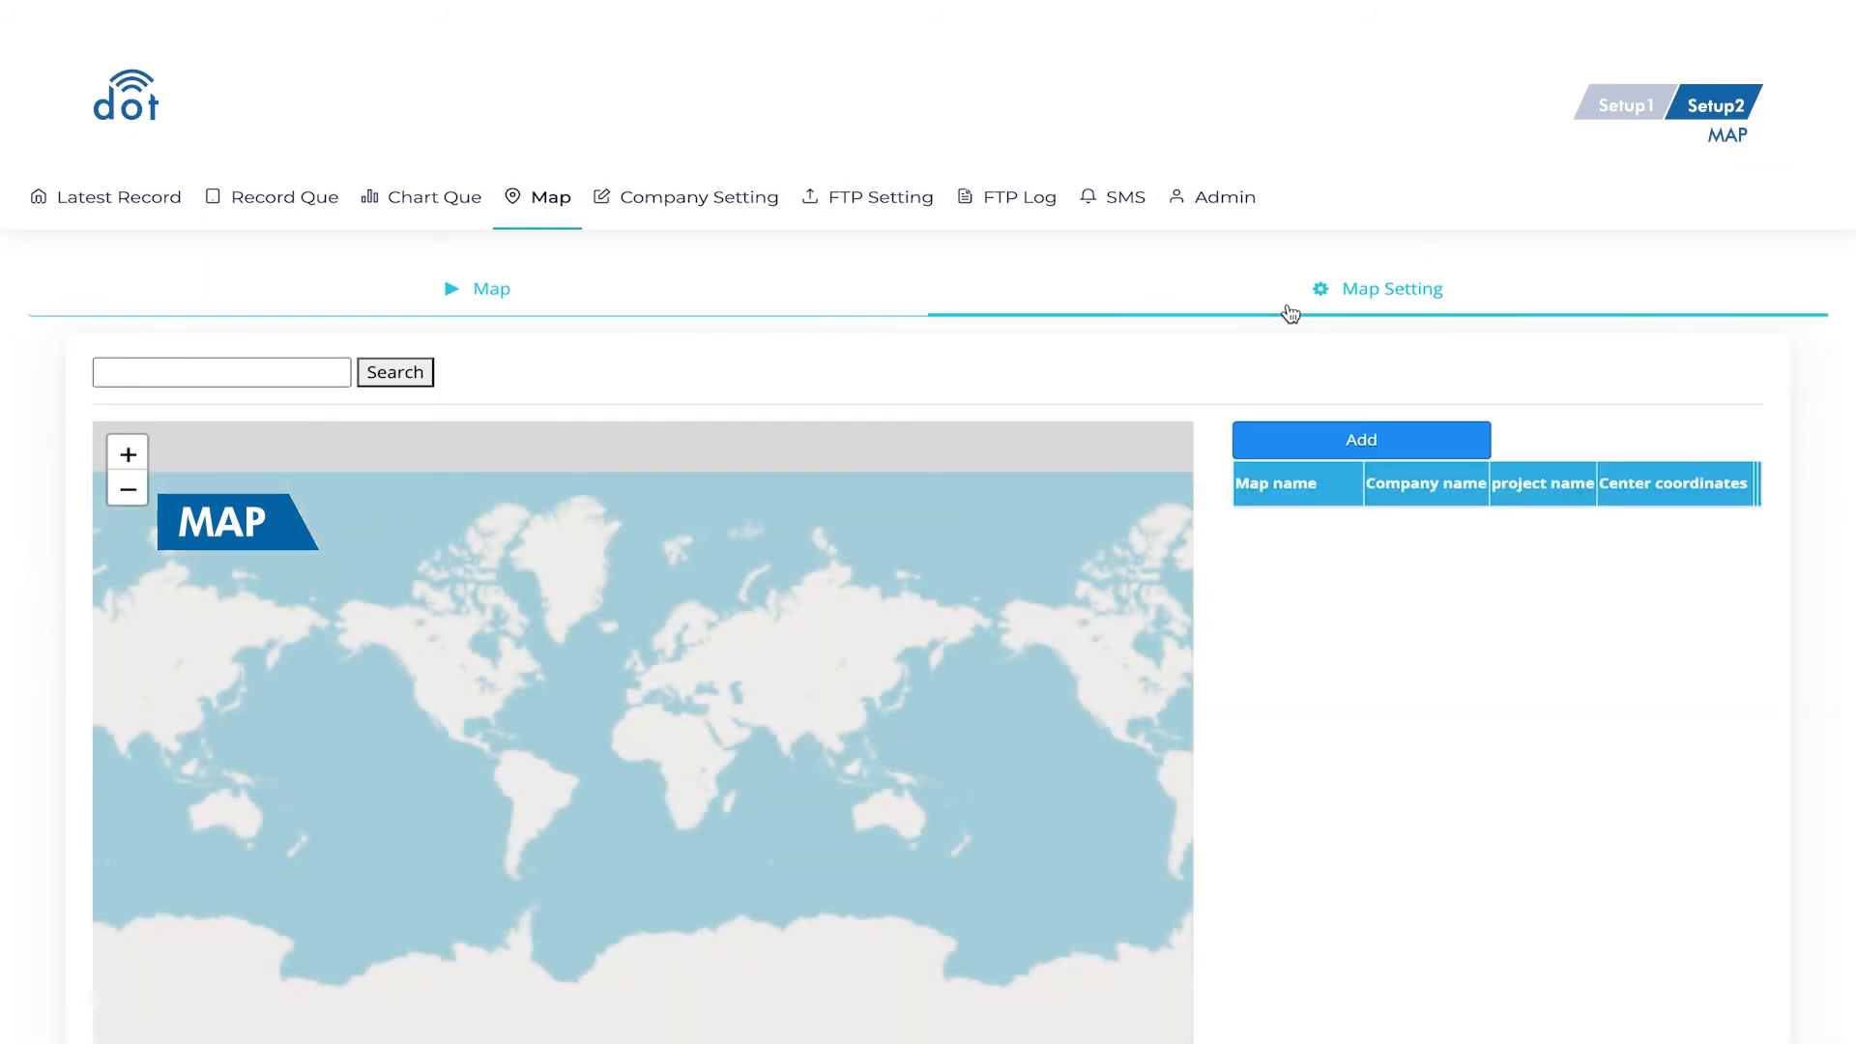
pyautogui.click(319, 371)
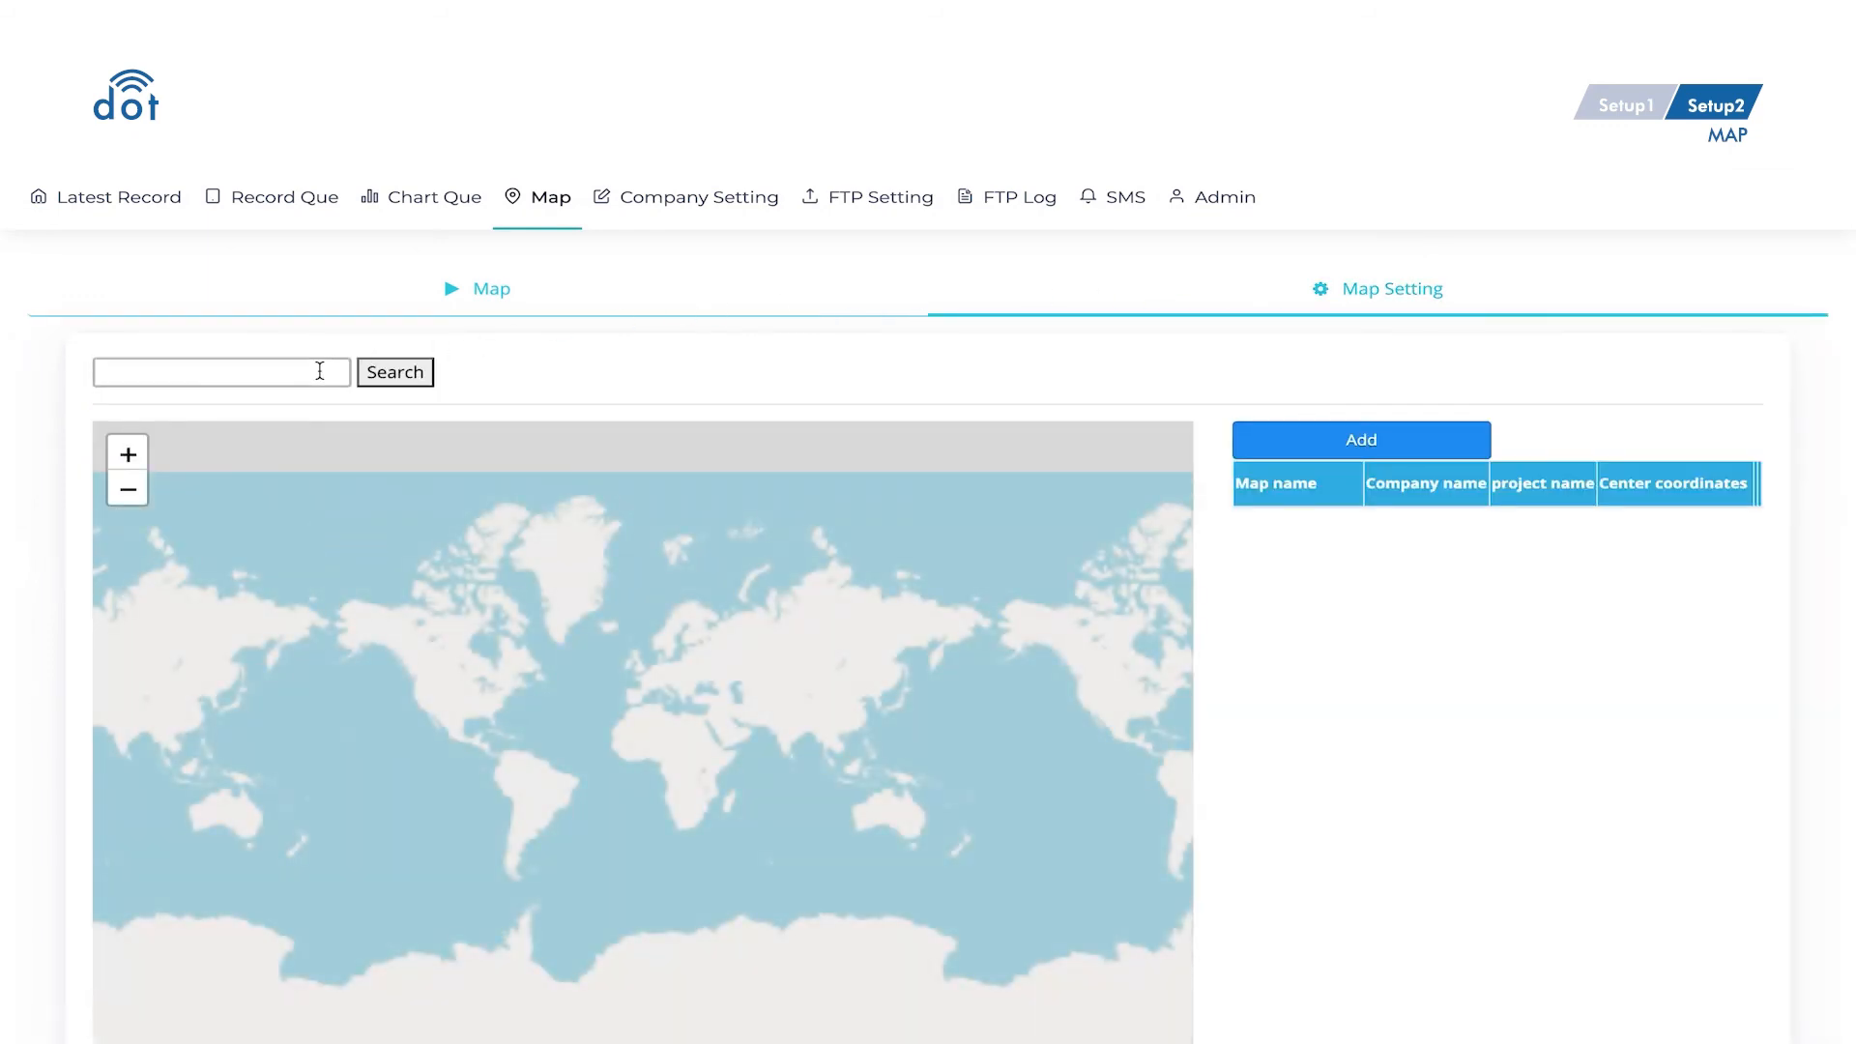
pyautogui.write('37°49\'13.3"N 122°28\'34.4"W')
pyautogui.click(414, 384)
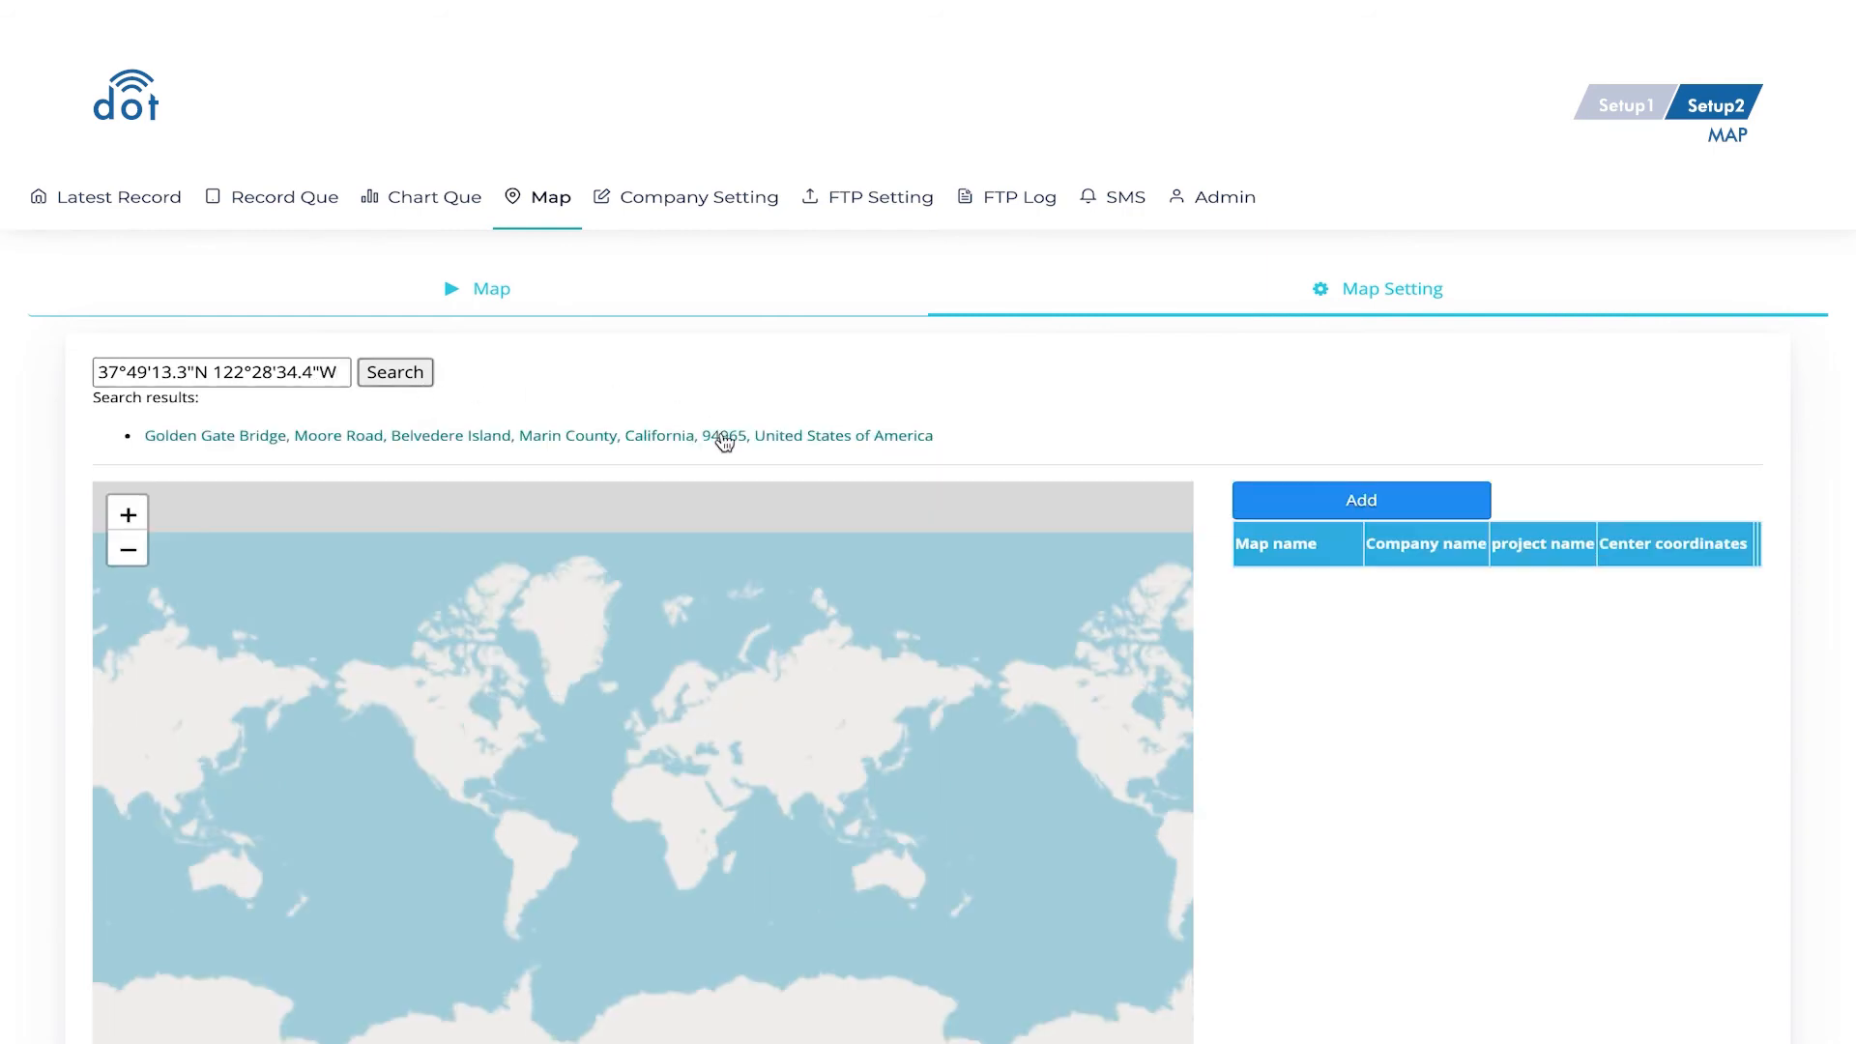
pyautogui.click(725, 438)
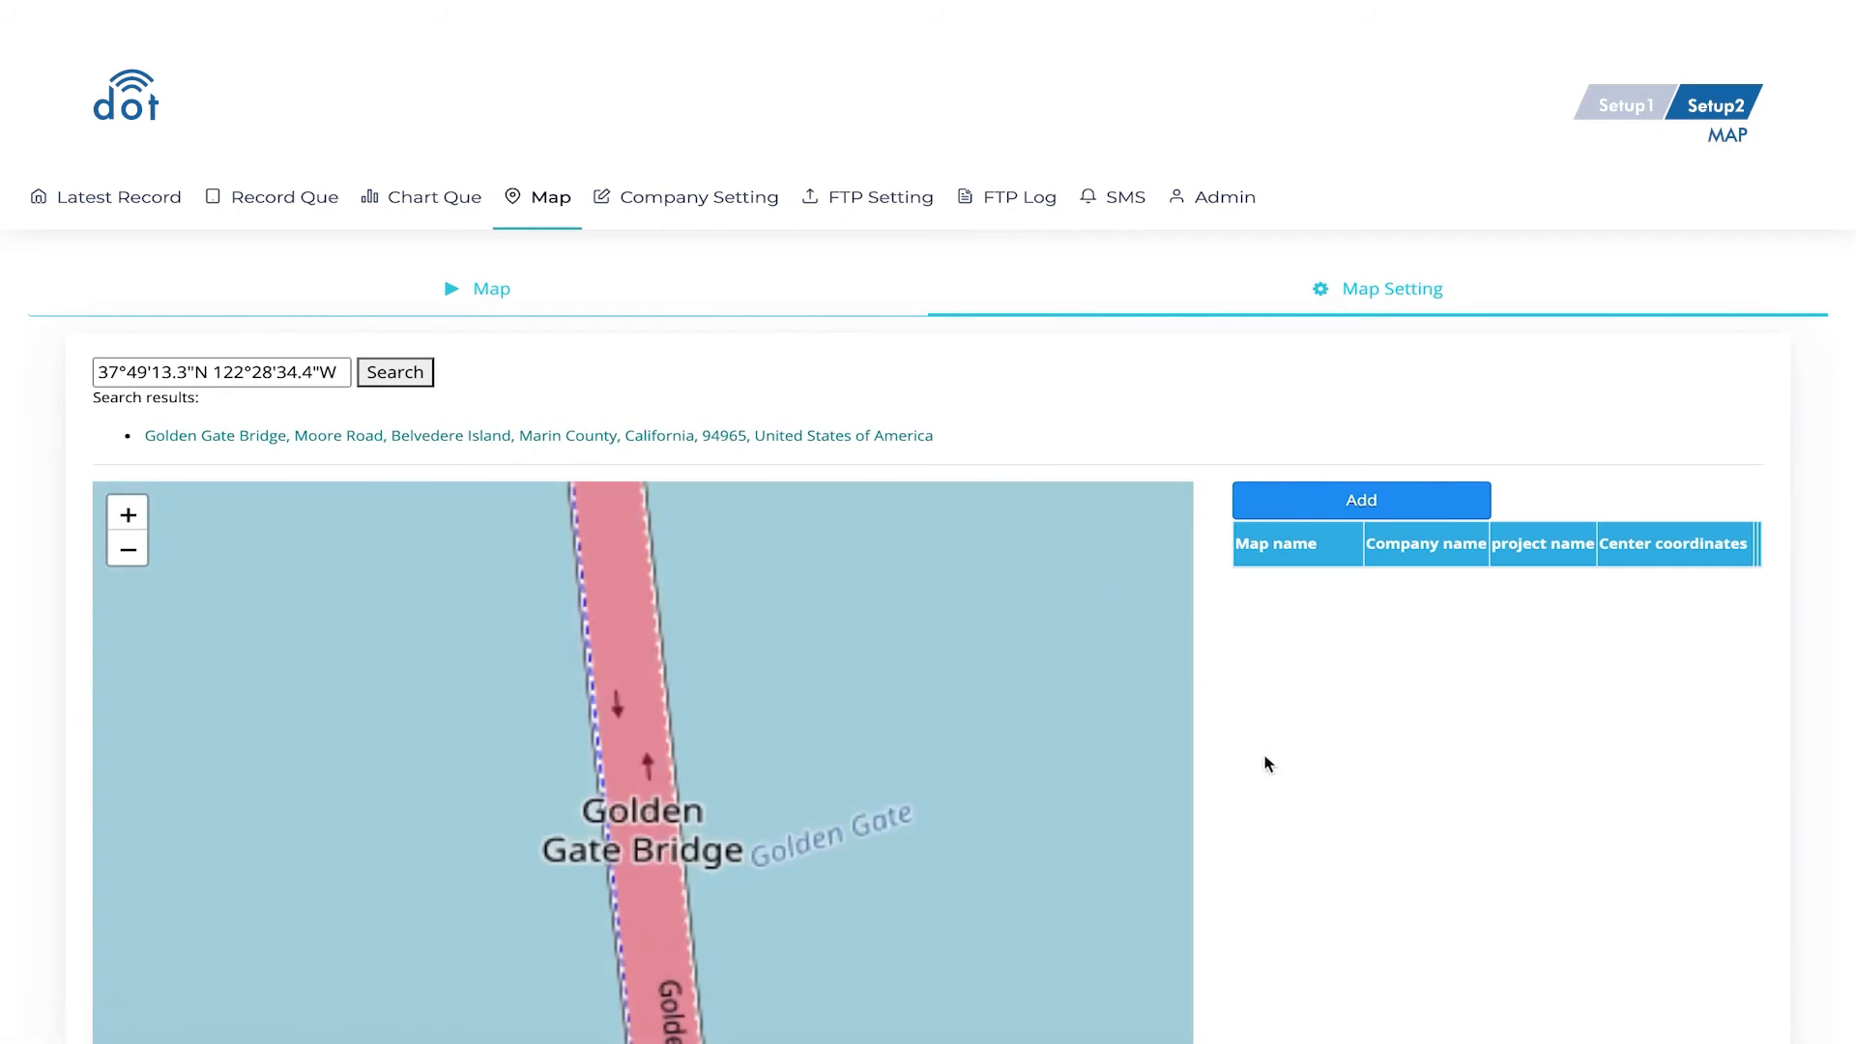
# - Zoom and pan the map to frame the Golden Gate Bridge
pyautogui.scroll(-2, 1265, 762)
pyautogui.scroll(-1, 944, 700)
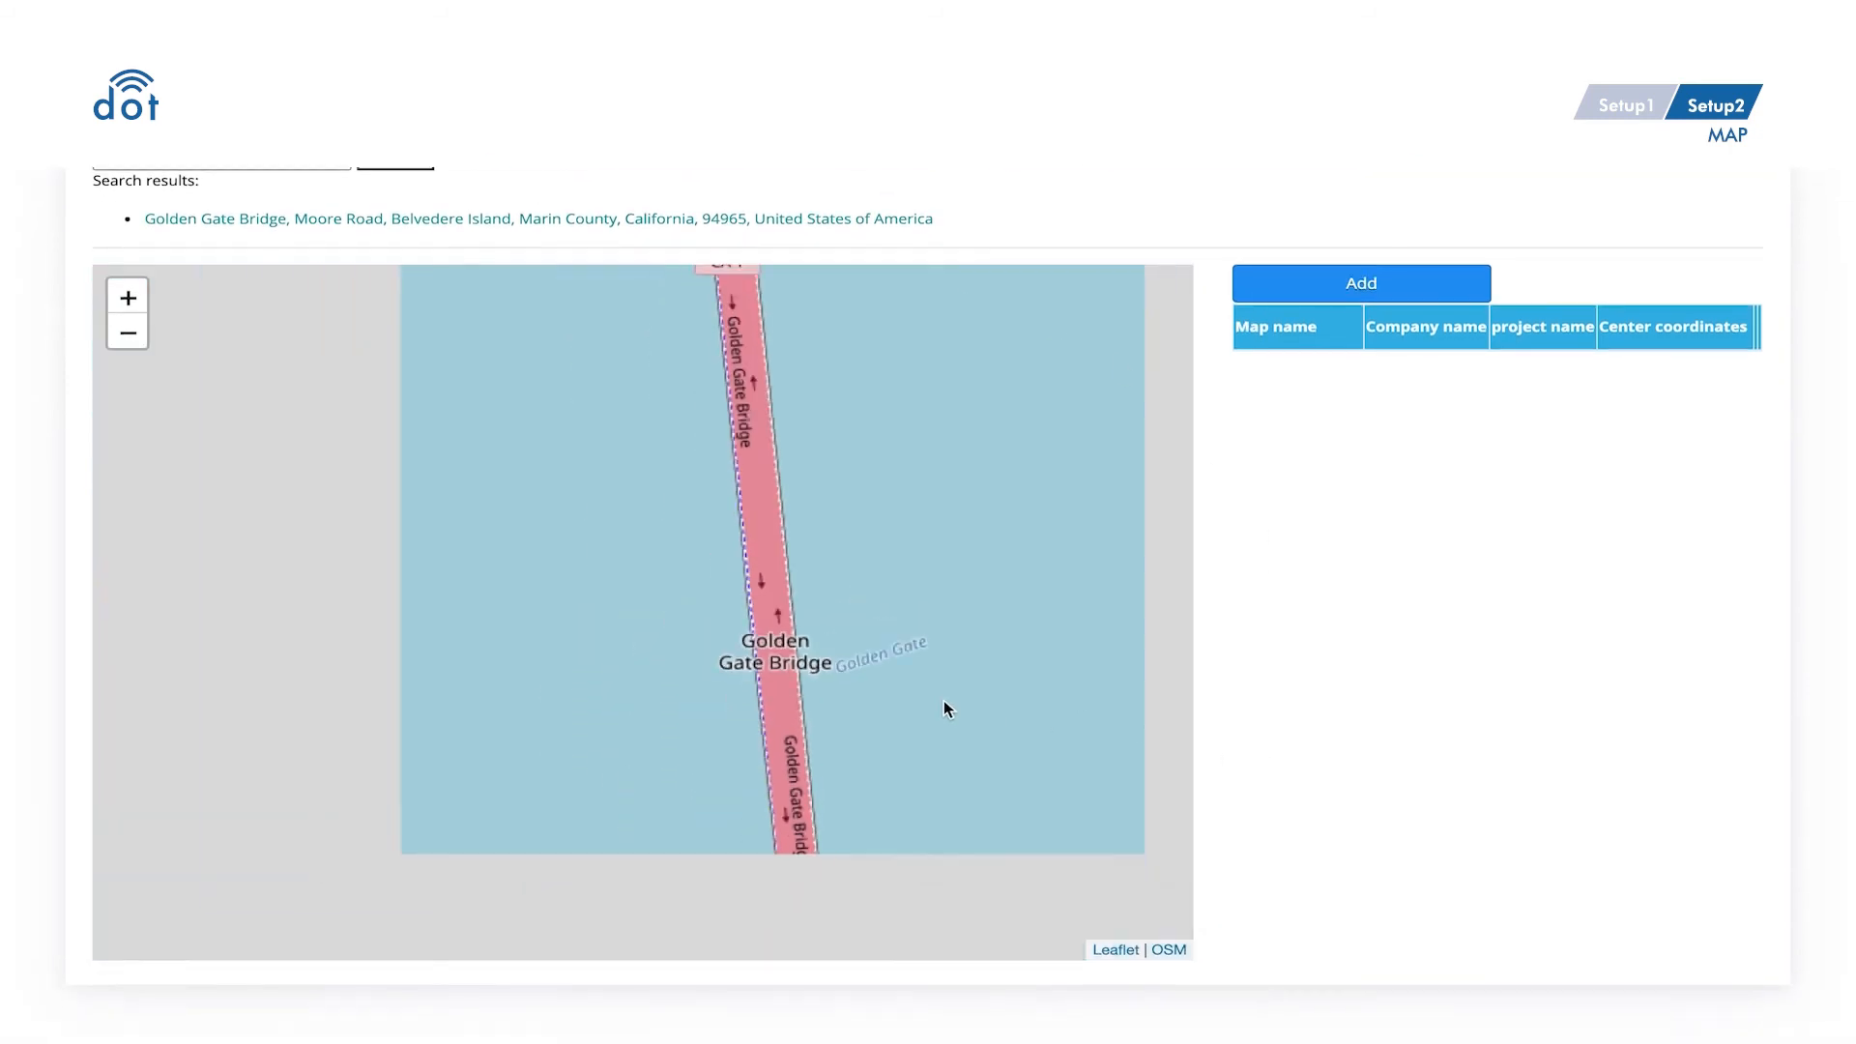
pyautogui.scroll(2, 944, 700)
pyautogui.moveTo(496, 783); pyautogui.dragTo(707, 700)
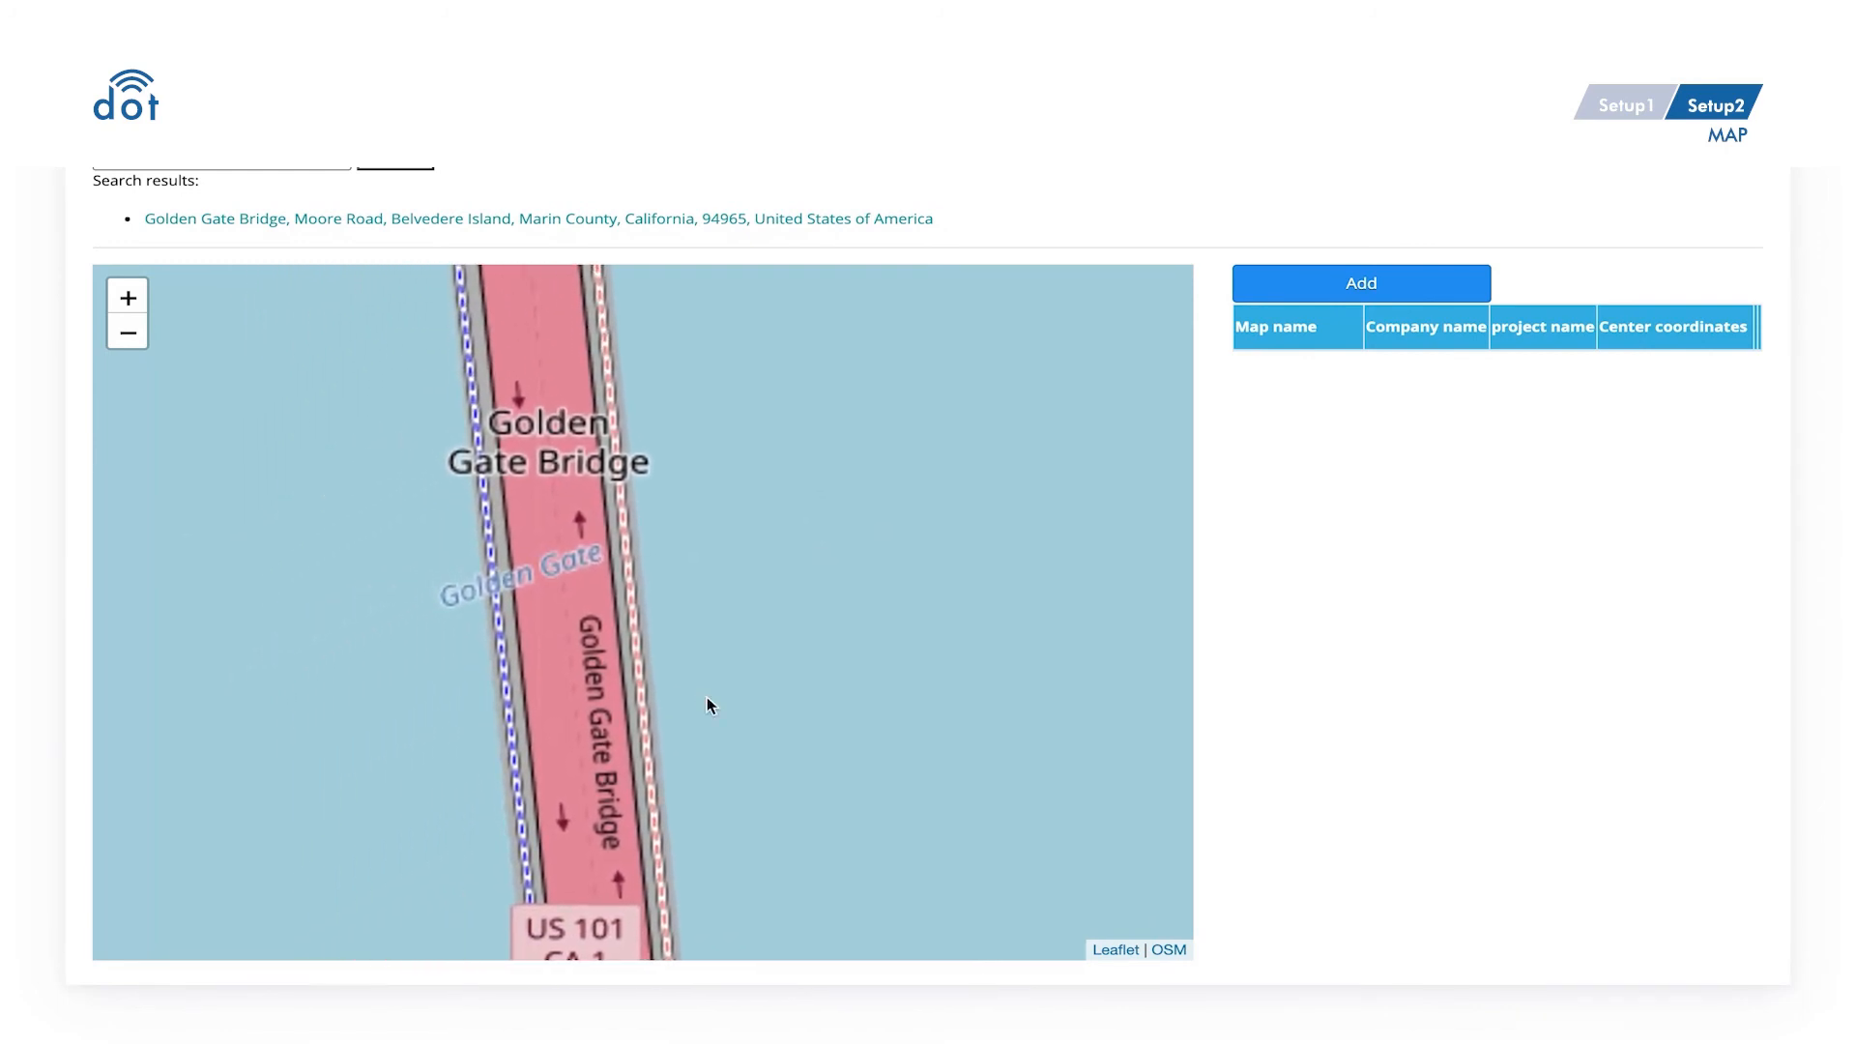
# - Create and save map Demo1 for company sanlien and project Taipei metro tunnel1
pyautogui.click(1397, 302)
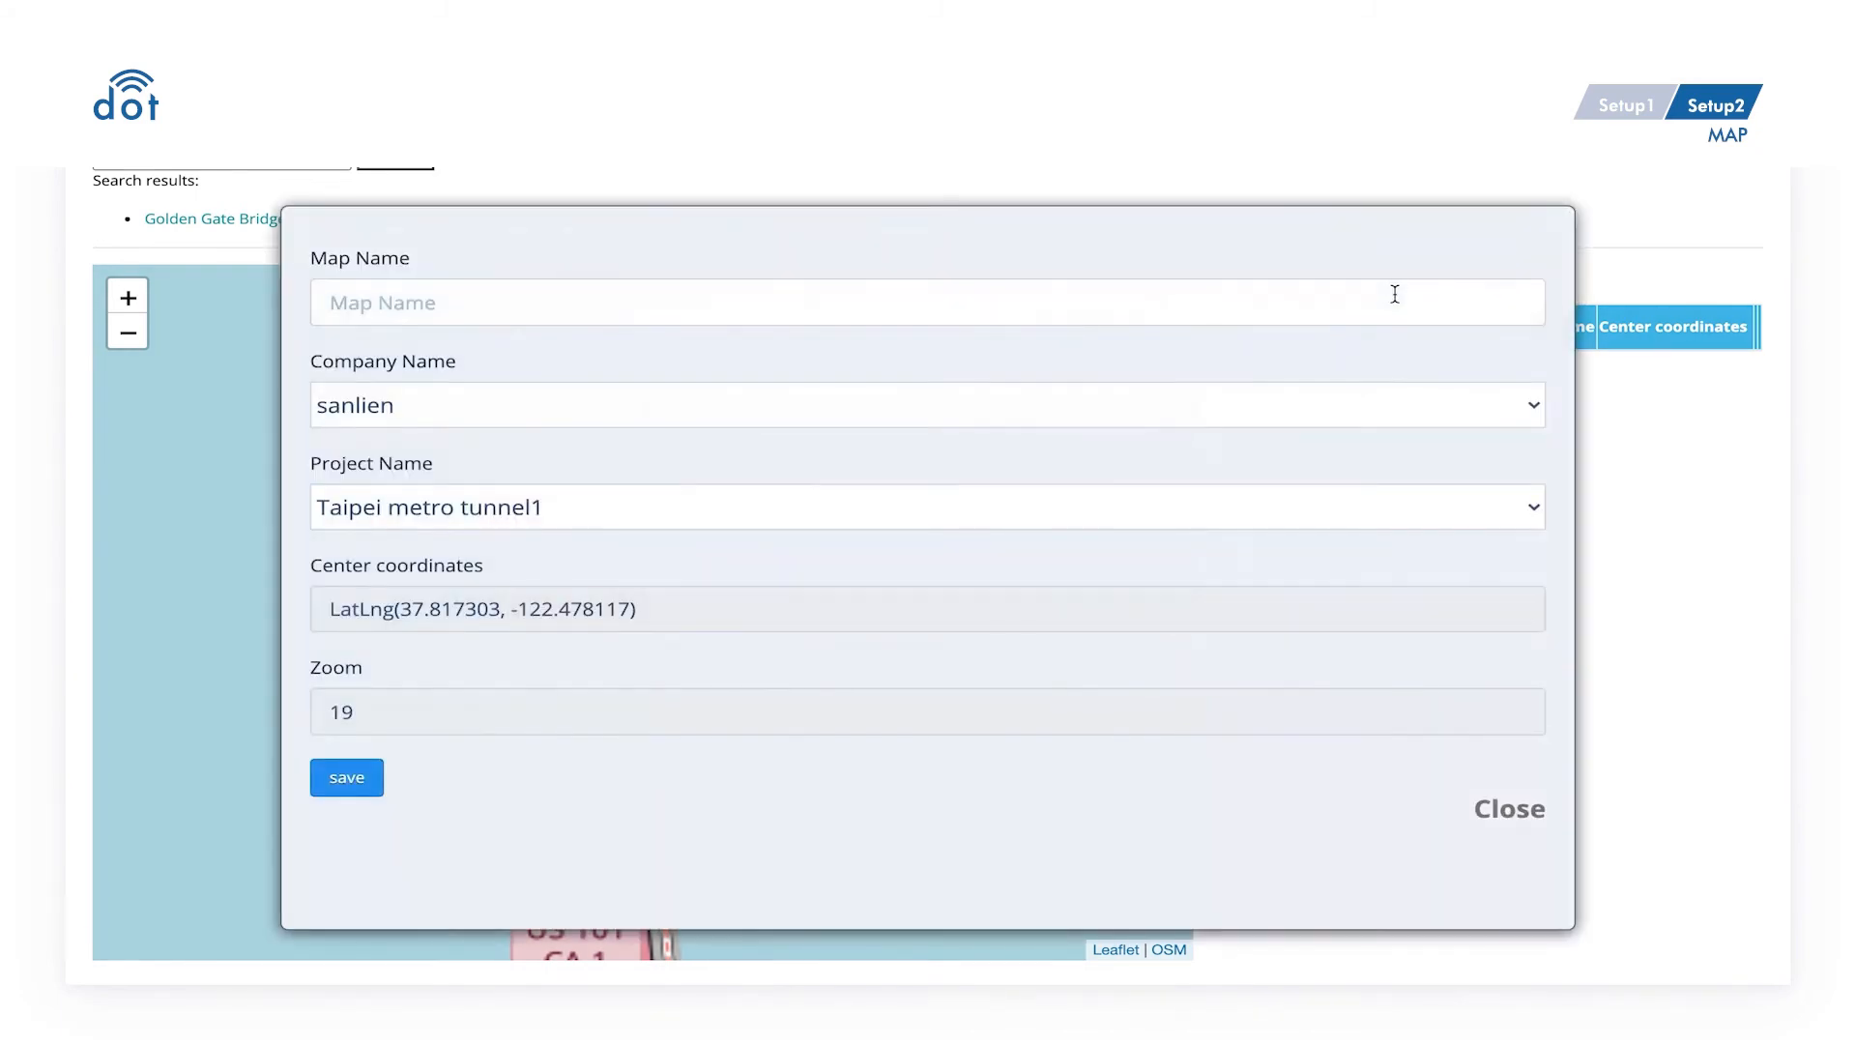
pyautogui.click(1395, 294)
pyautogui.click(542, 360)
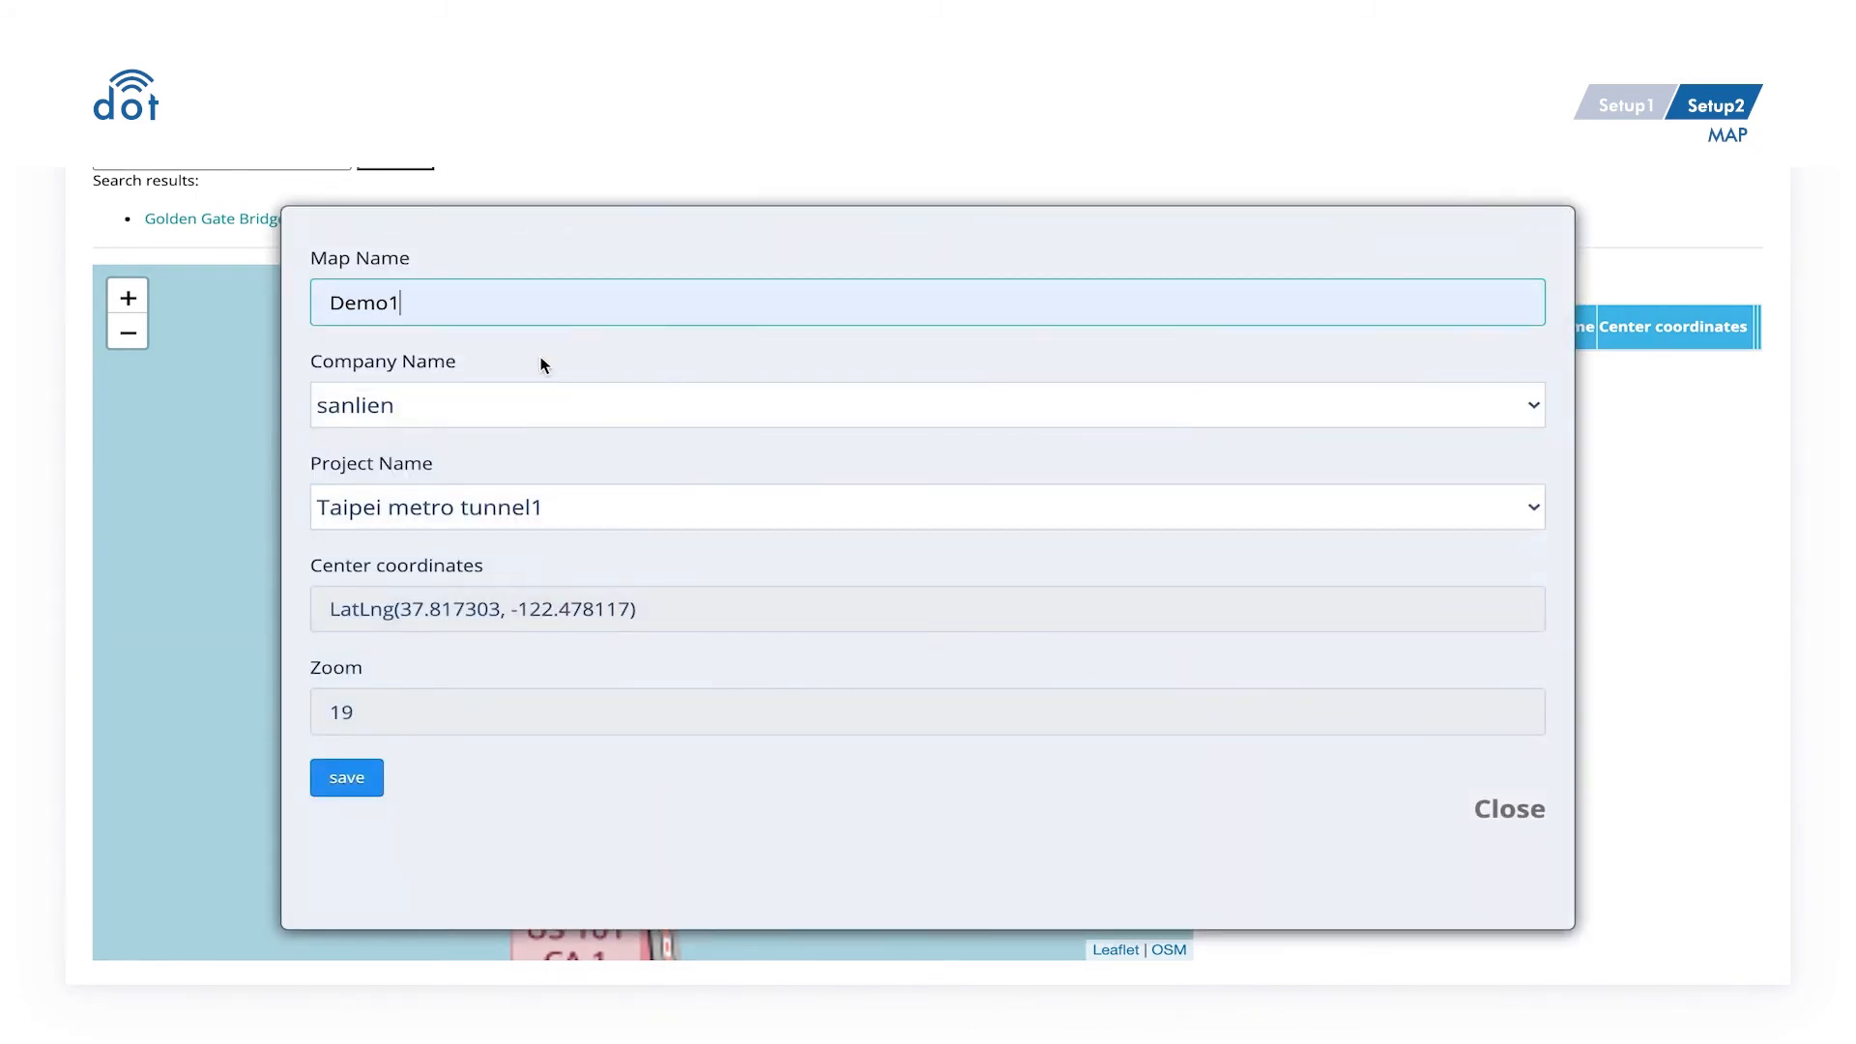
pyautogui.click(565, 398)
pyautogui.click(565, 402)
pyautogui.click(597, 512)
pyautogui.click(598, 512)
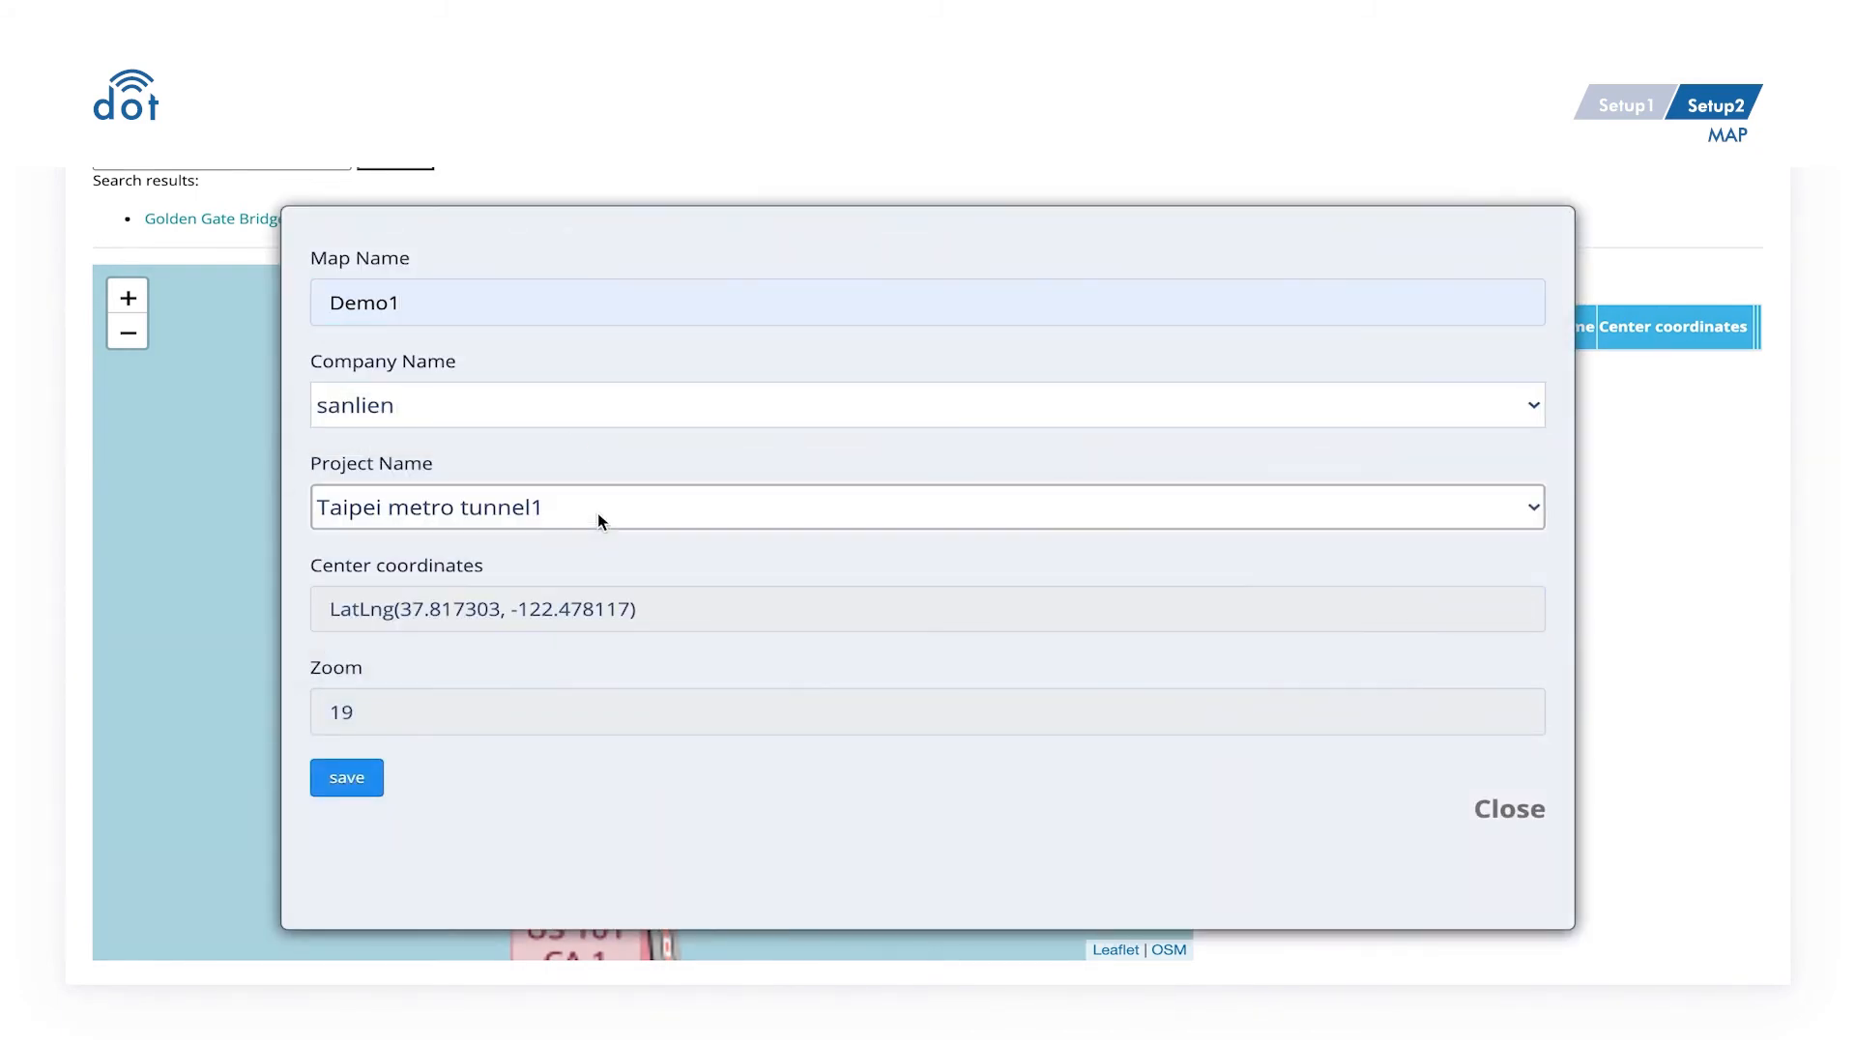
pyautogui.click(345, 779)
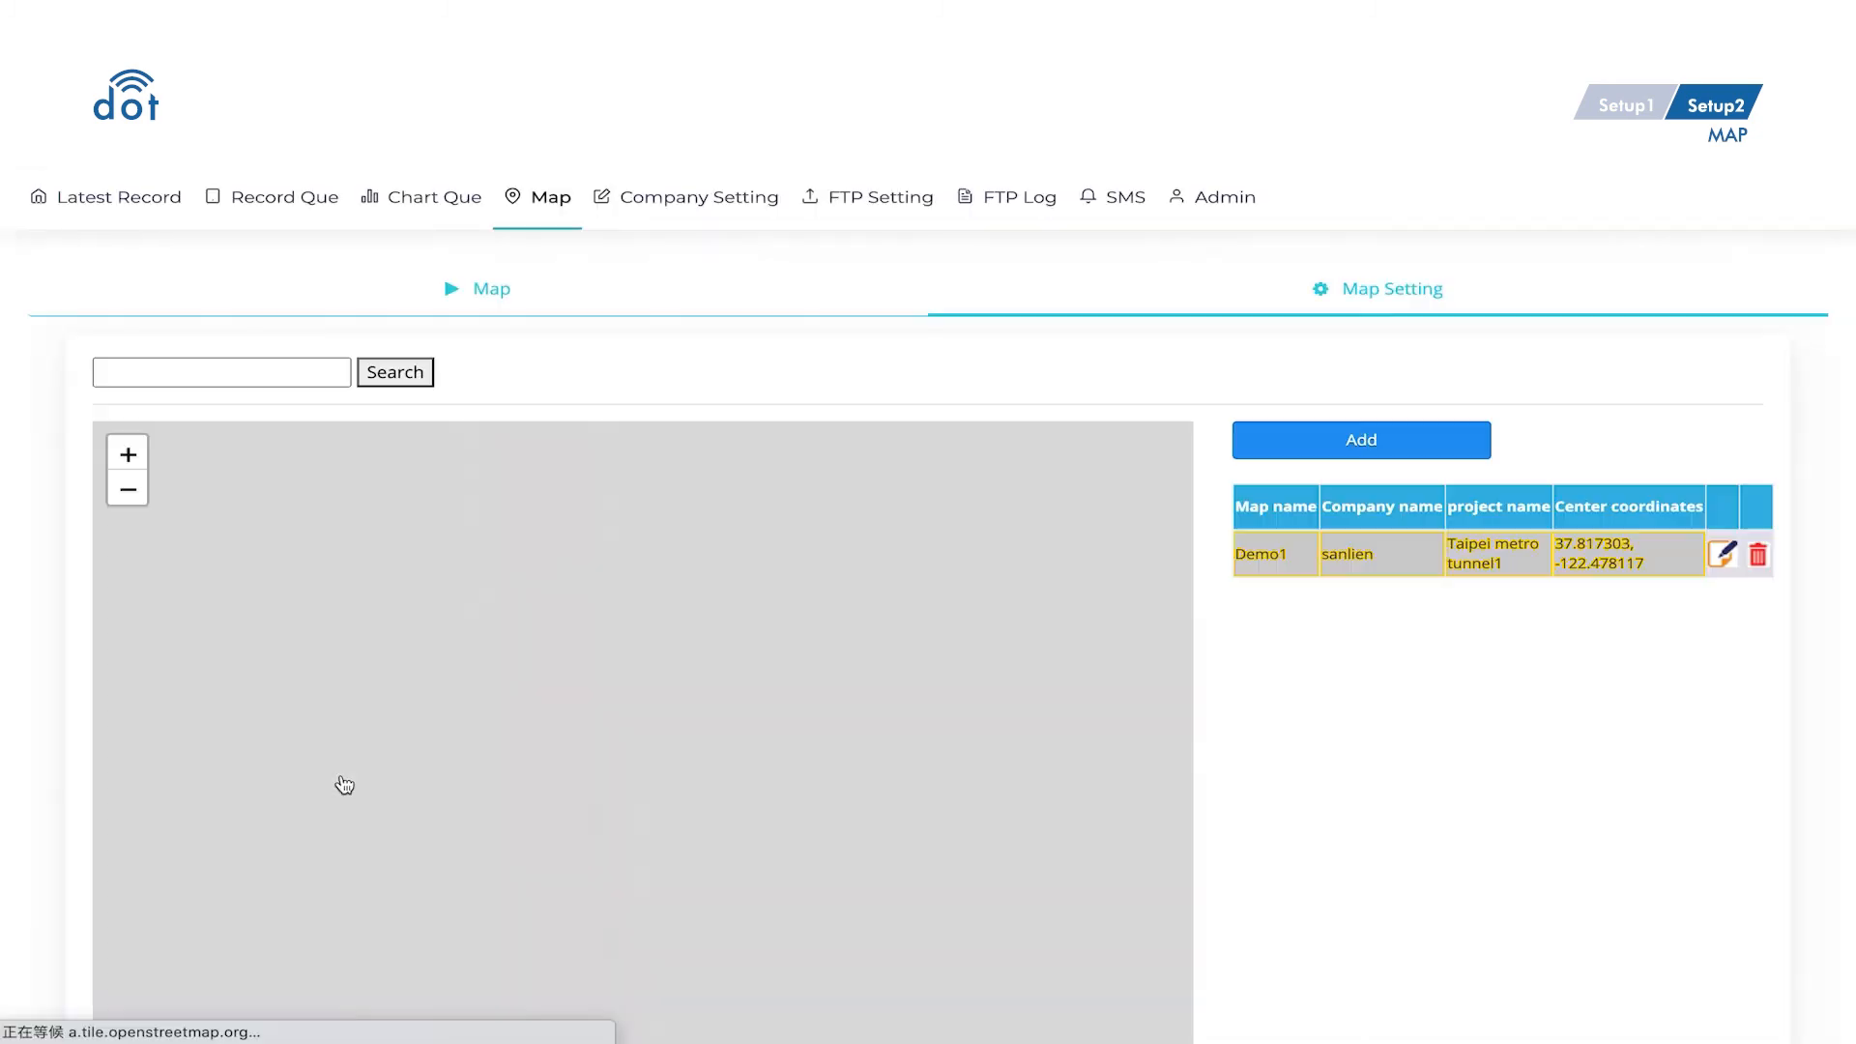
# - Place three sensor markers on the bridge, each assigned to PZ-0001
pyautogui.scroll(-2, 1273, 759)
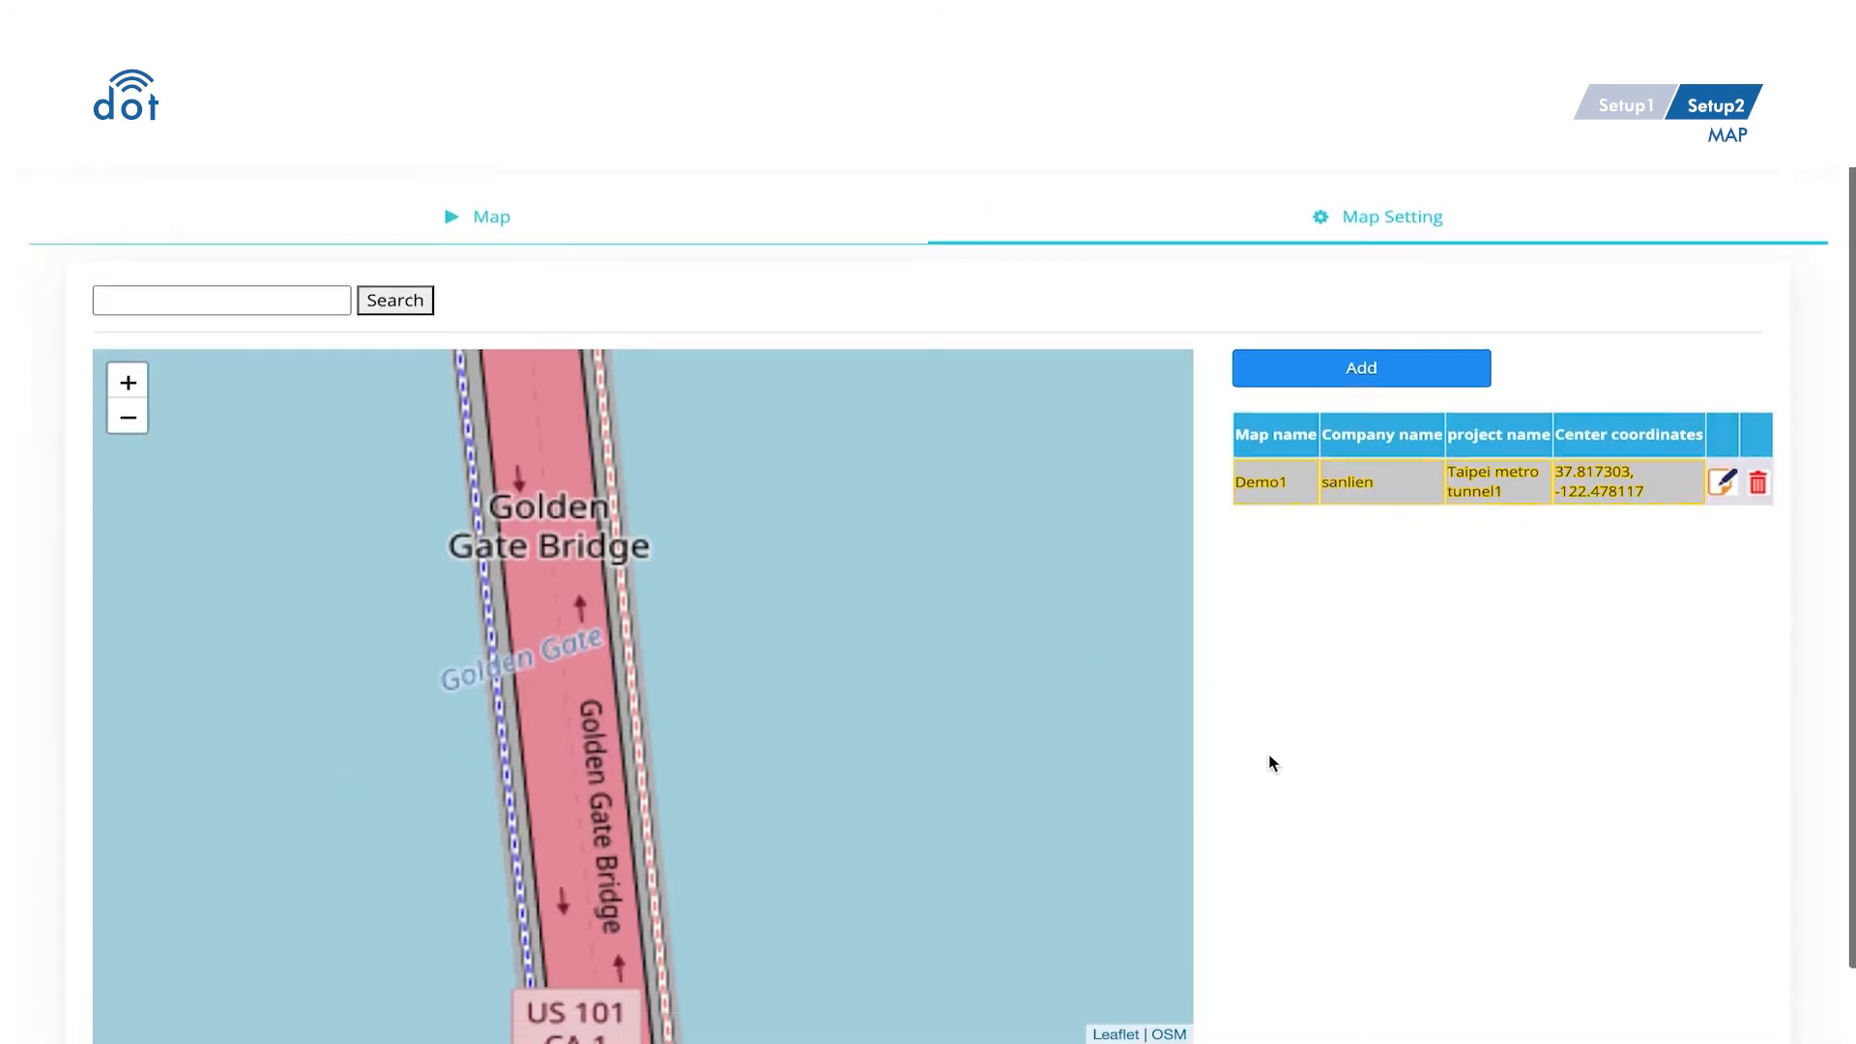
pyautogui.click(607, 512)
pyautogui.click(599, 462)
pyautogui.click(502, 633)
pyautogui.click(495, 580)
pyautogui.click(647, 767)
pyautogui.click(644, 716)
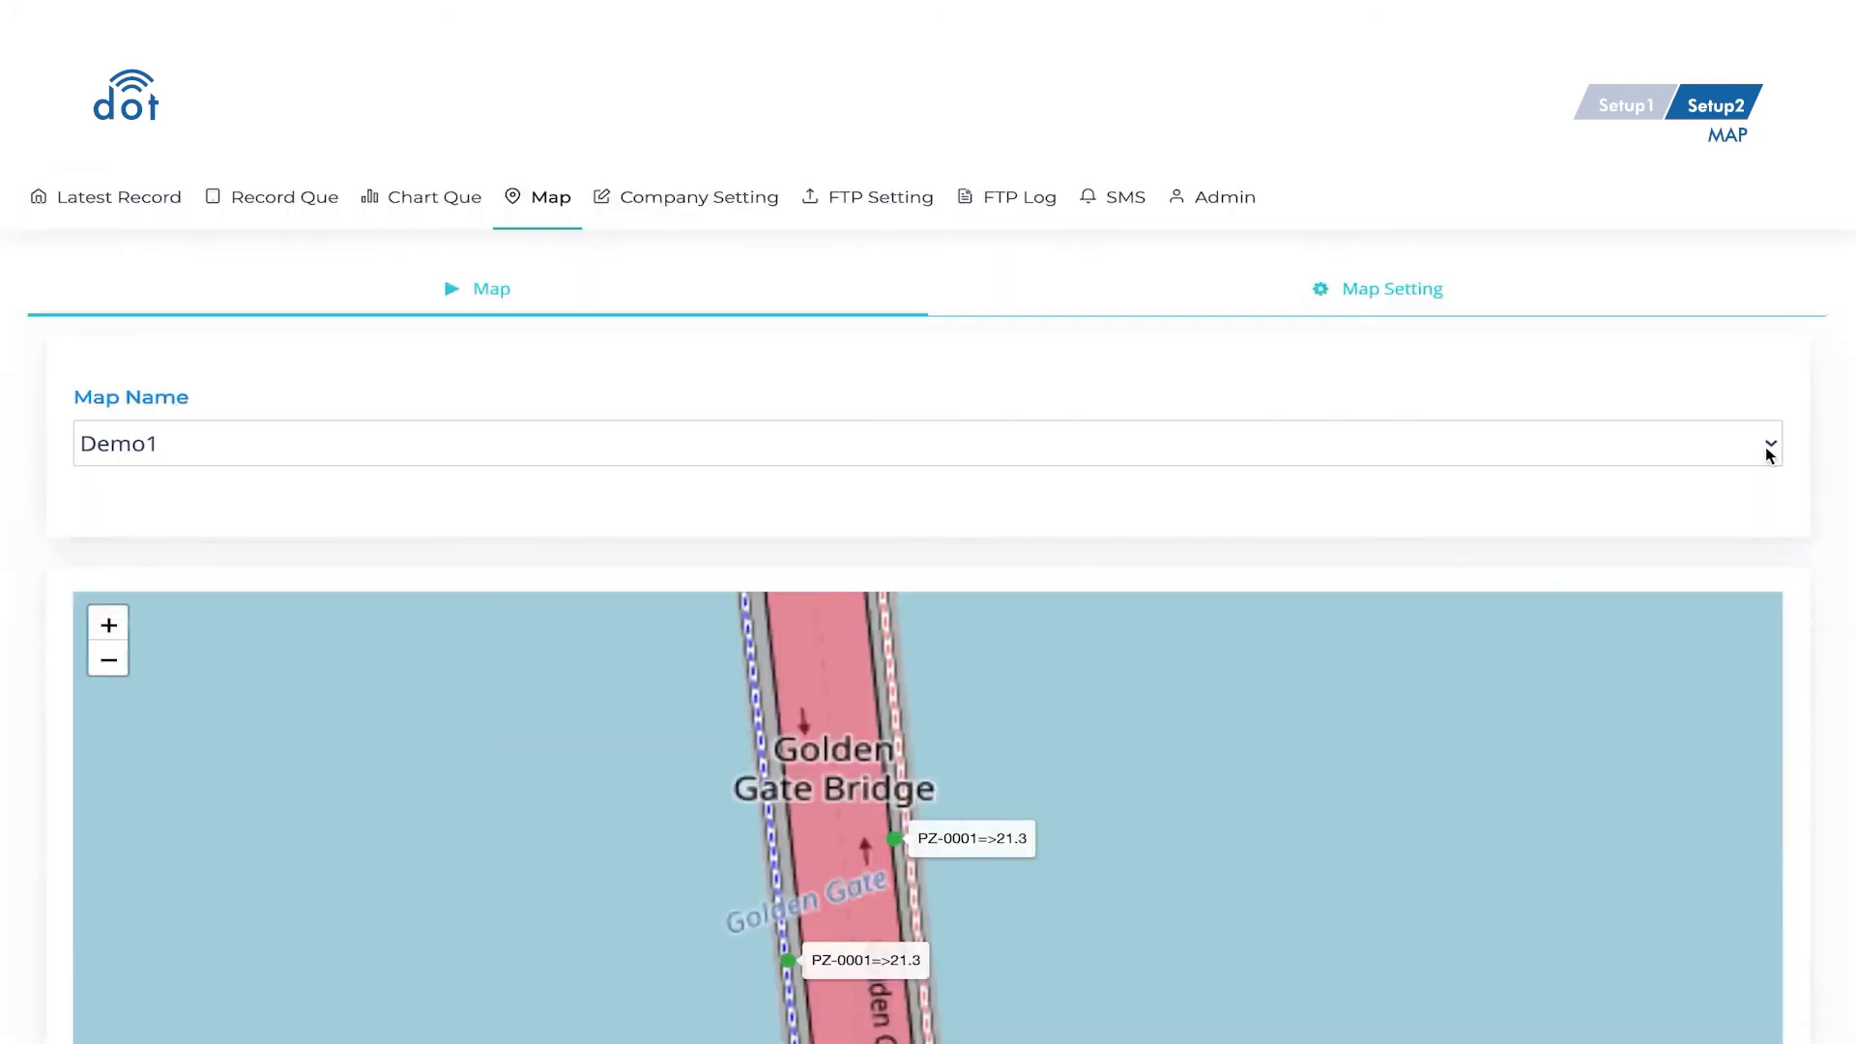
# - Load map Demo1 and open a PZ-0001 marker popup showing 21.3 mm and 22.4°C
pyautogui.click(1765, 447)
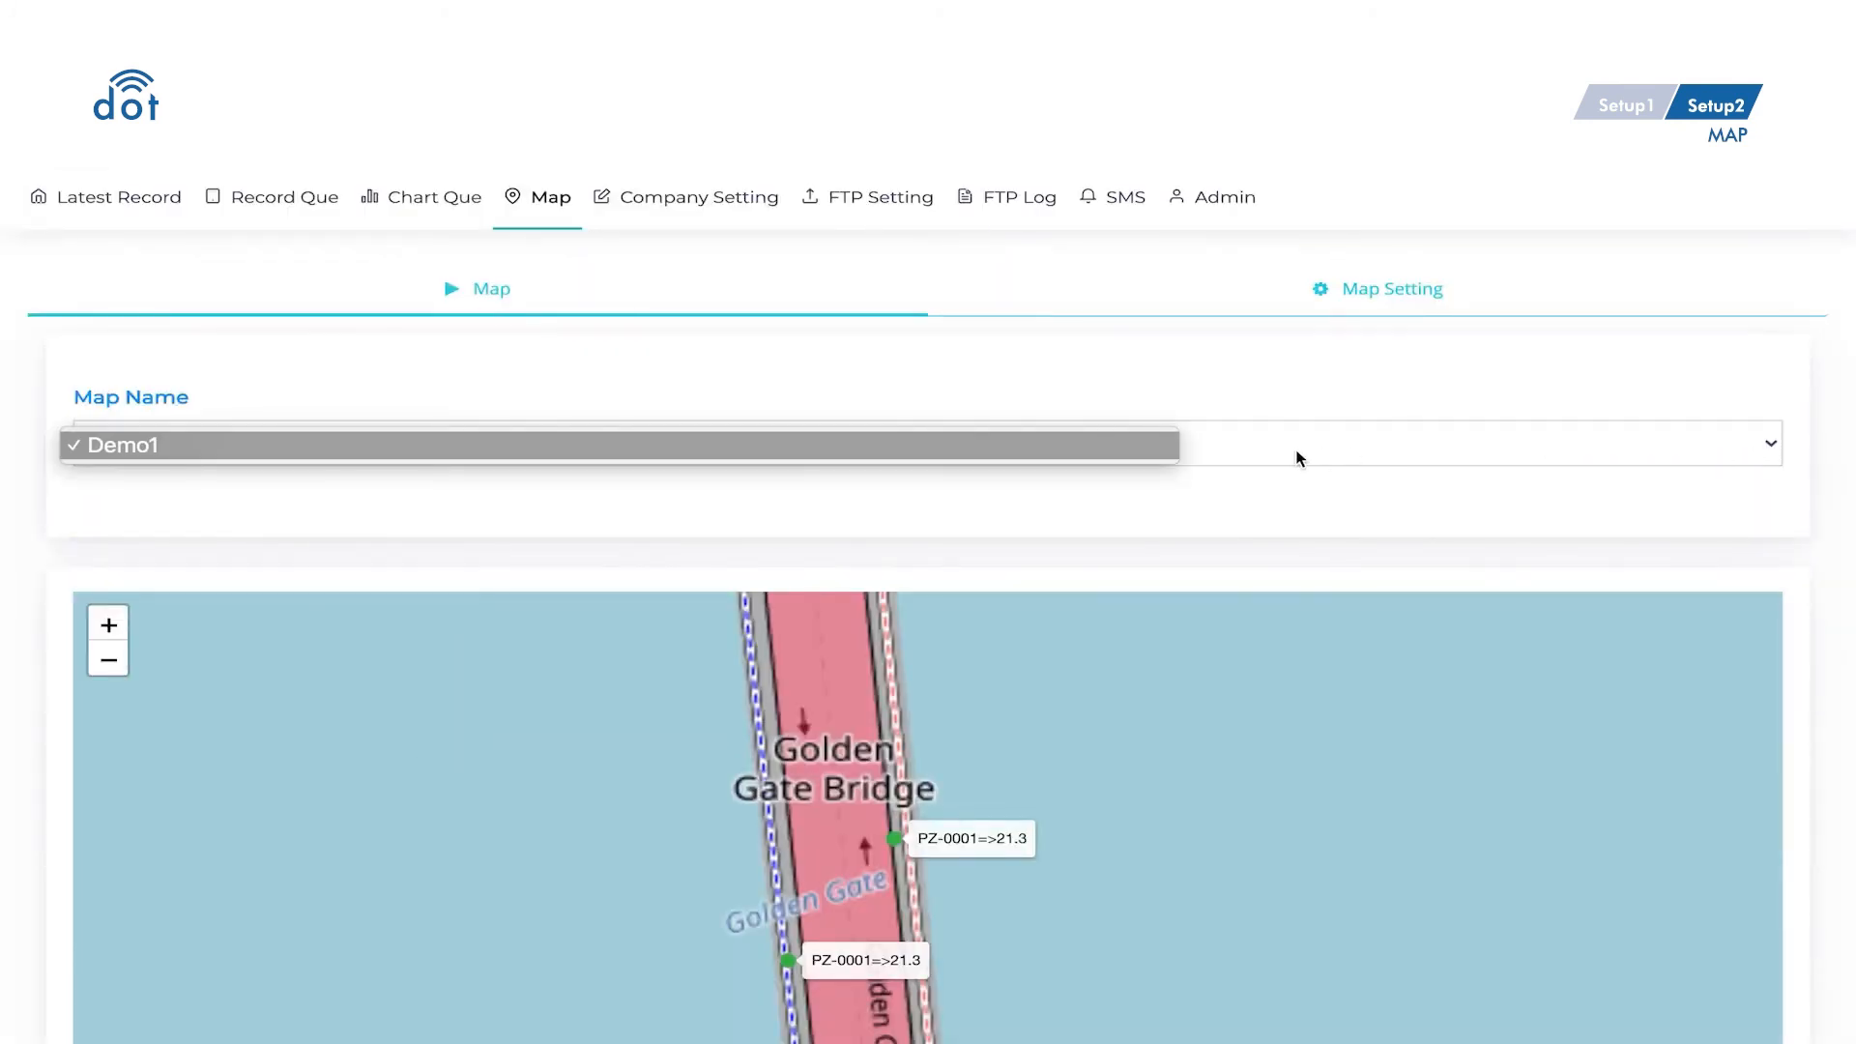
pyautogui.click(1176, 452)
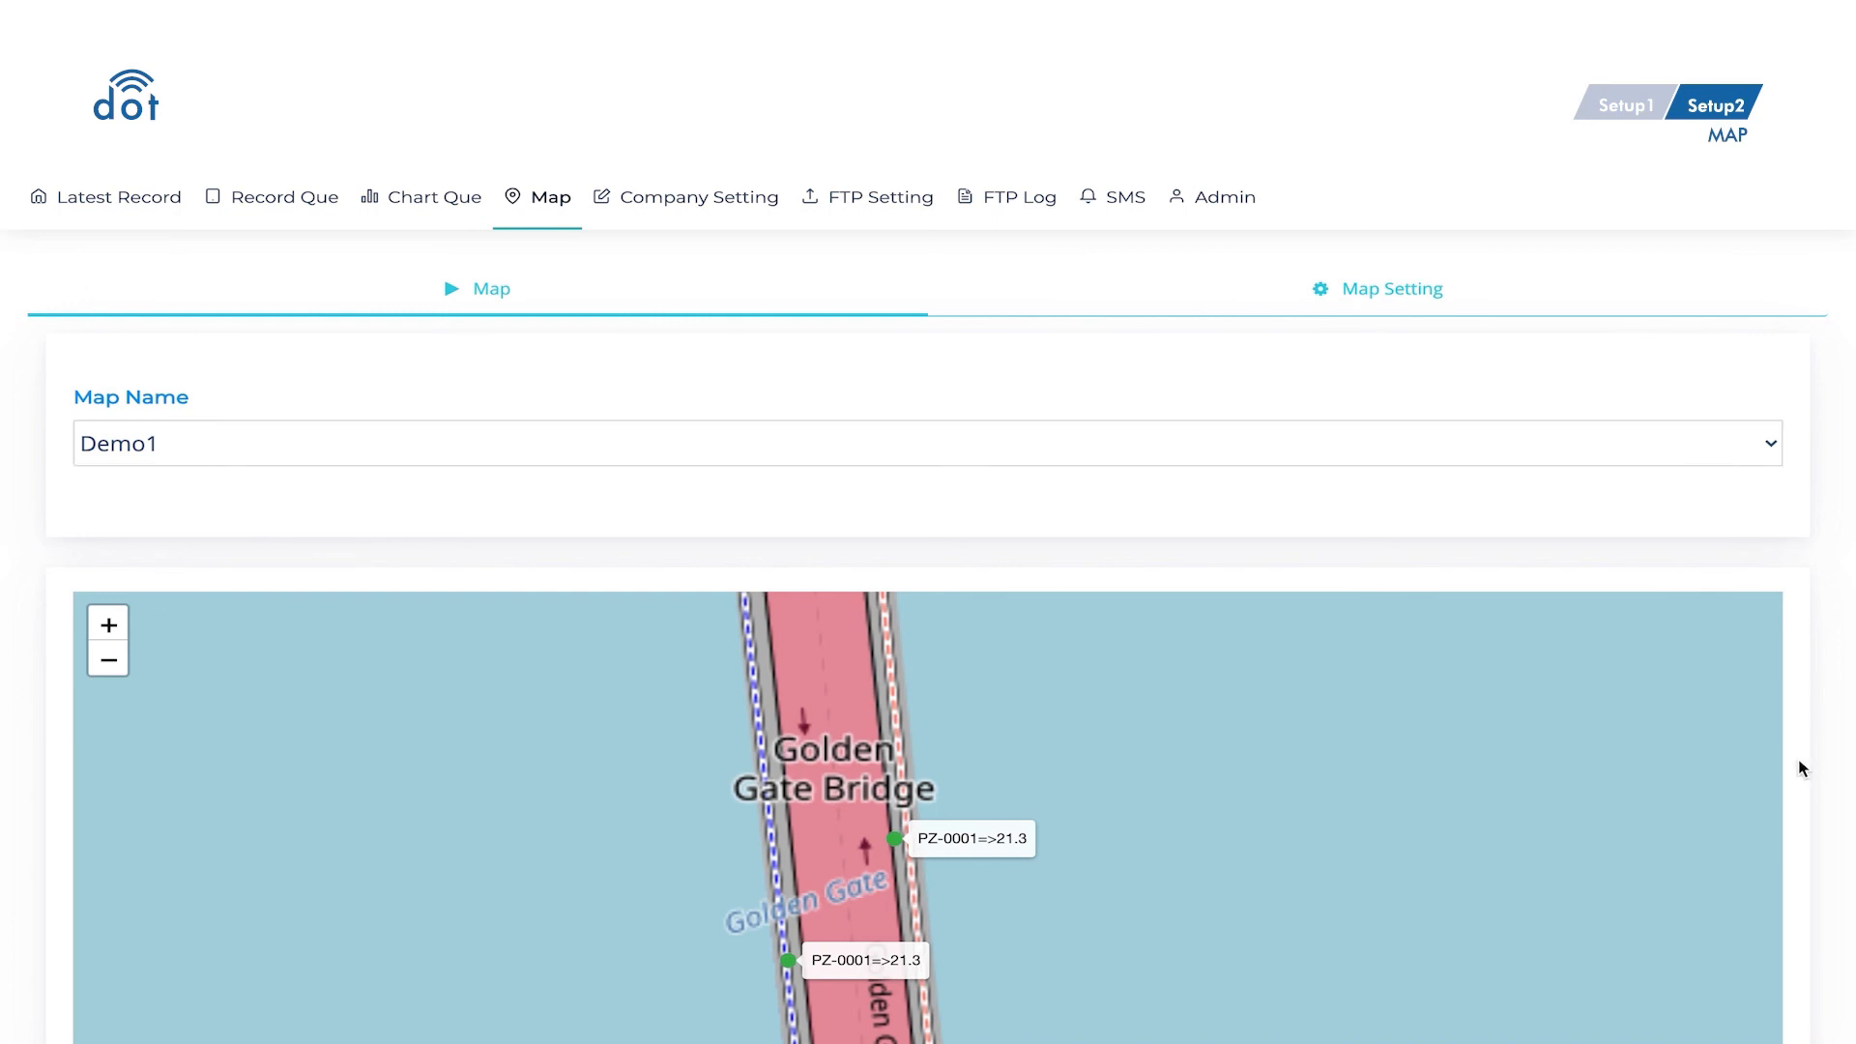
pyautogui.scroll(-3, 1798, 763)
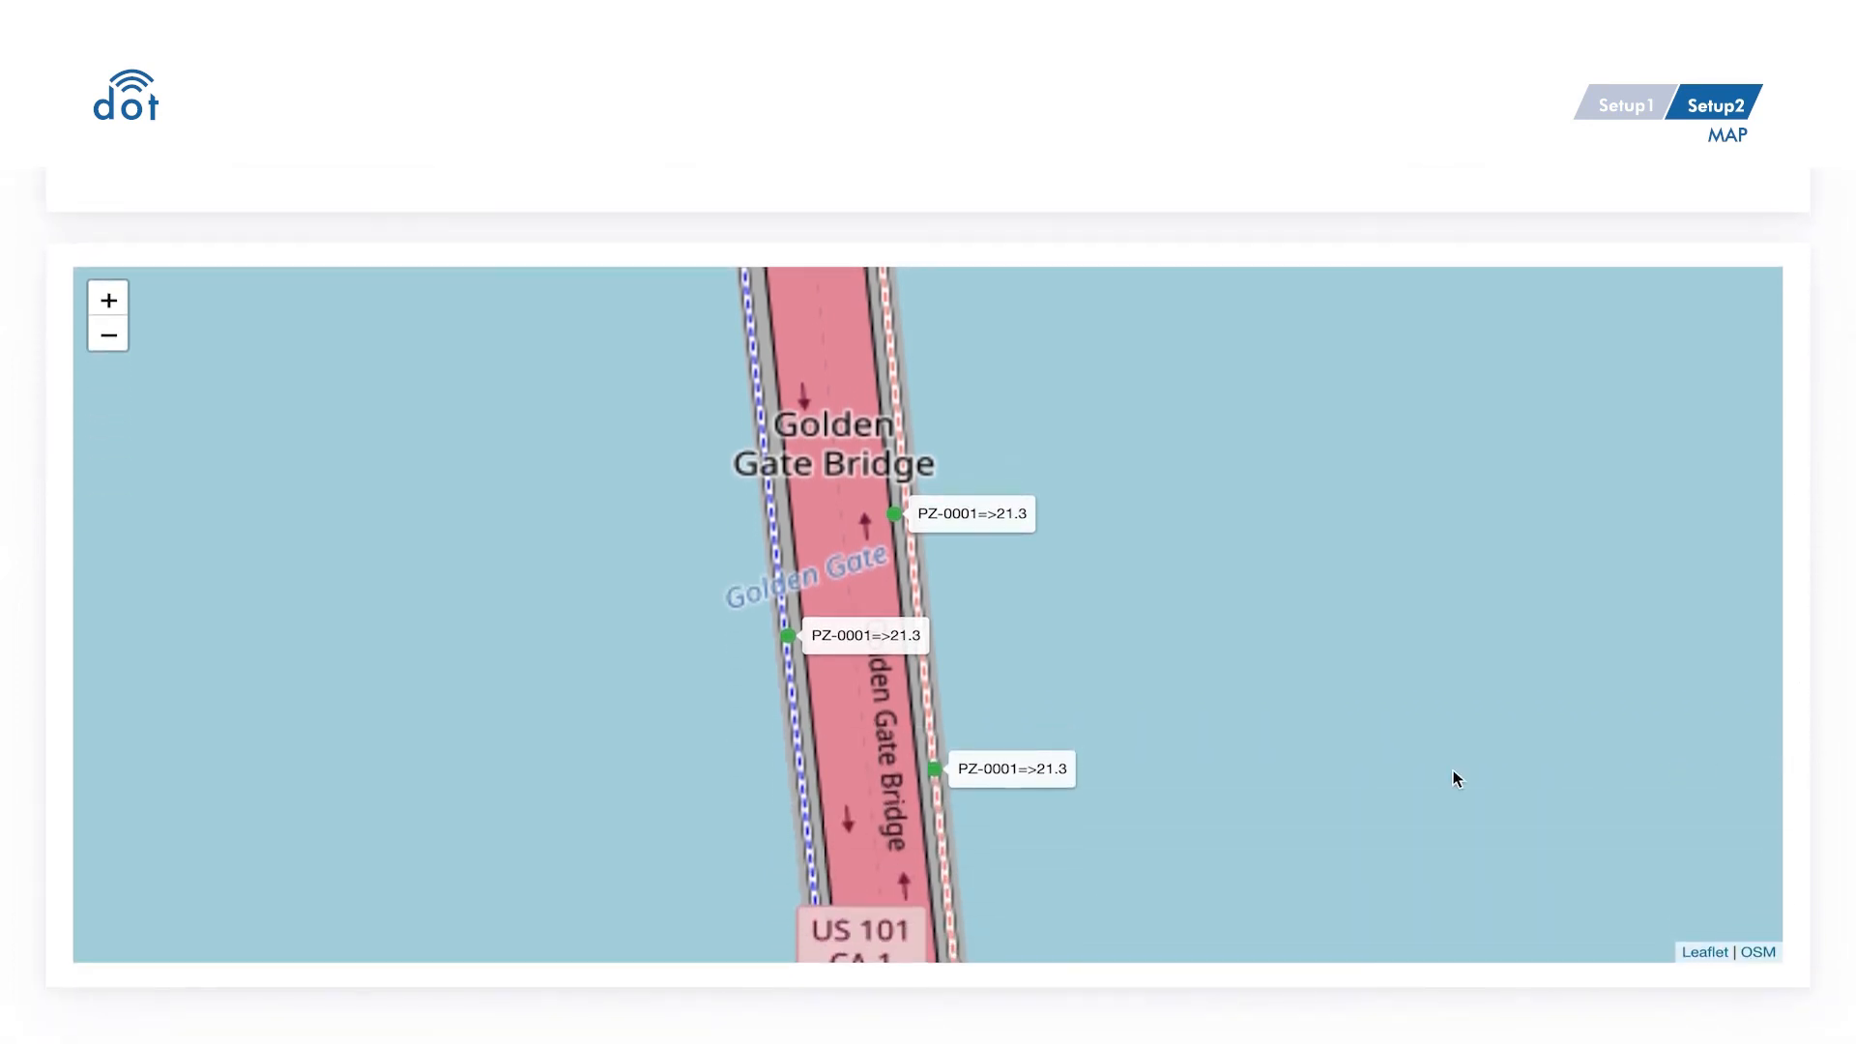
pyautogui.click(934, 771)
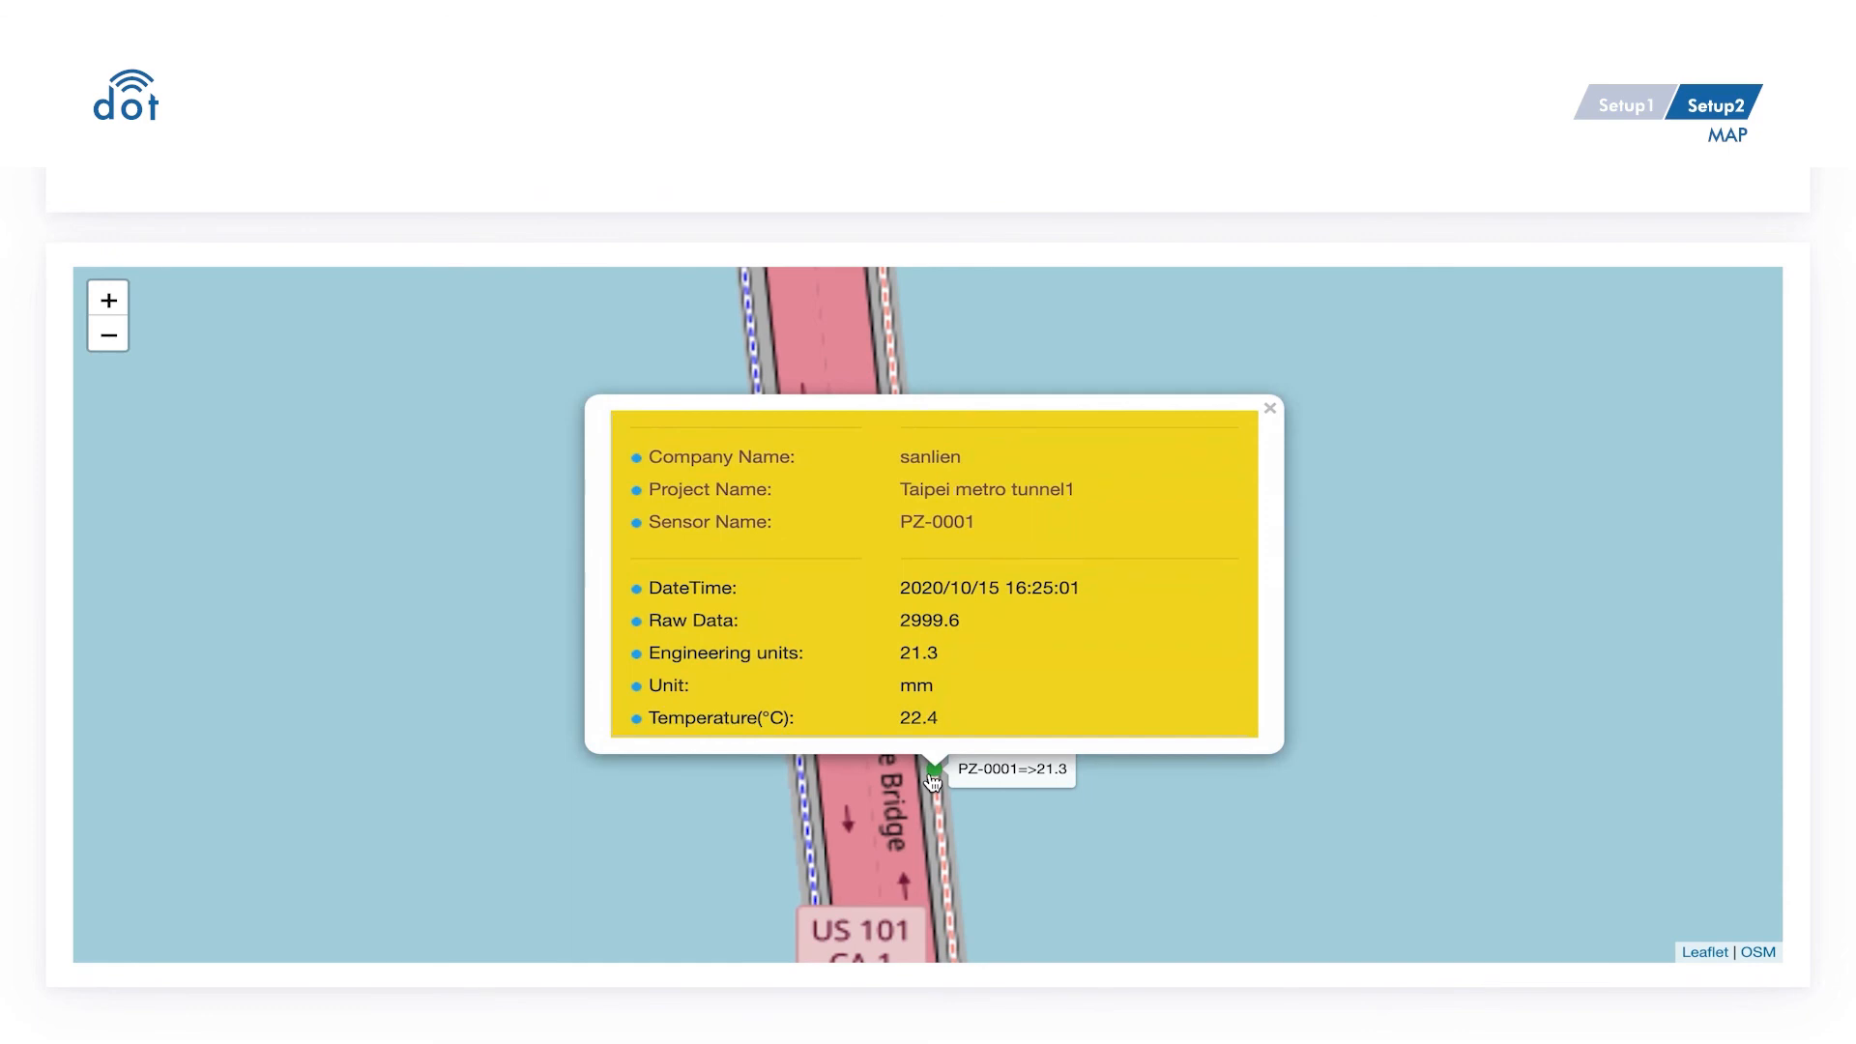